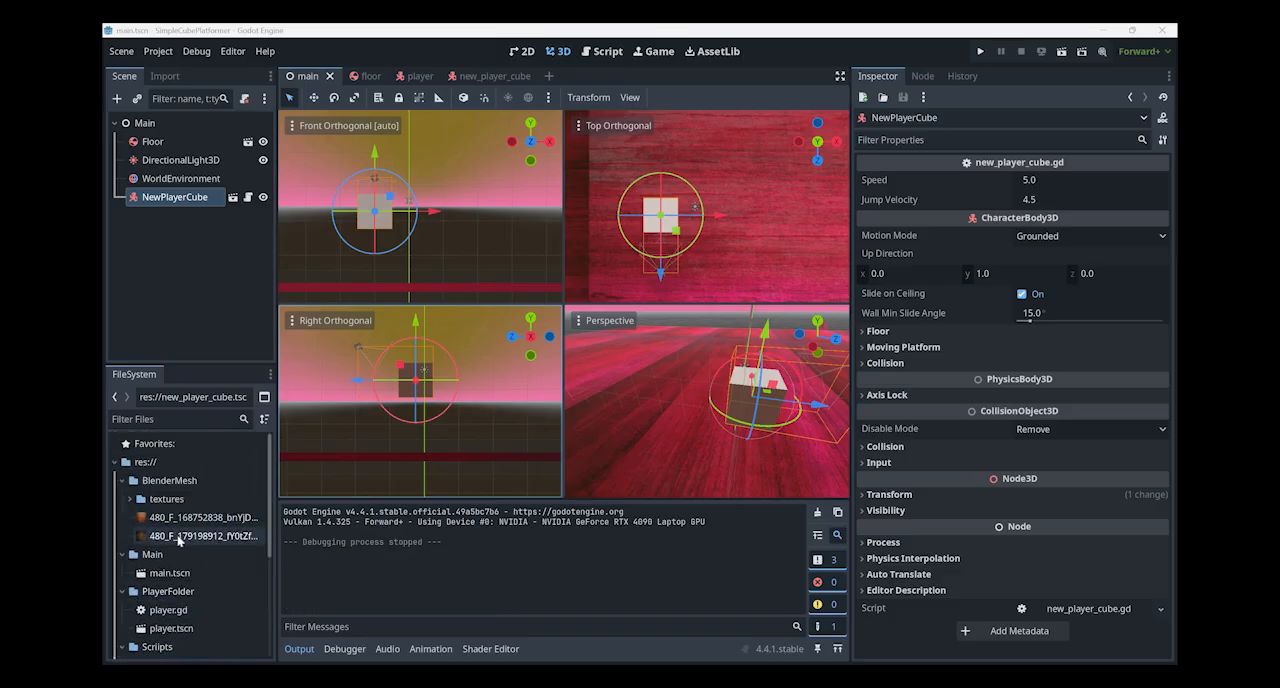
- Examine the project's existing folders and files, including BlenderMesh, PlayerFolder, Scripts and textures
scroll(185, 560, "down", 5)
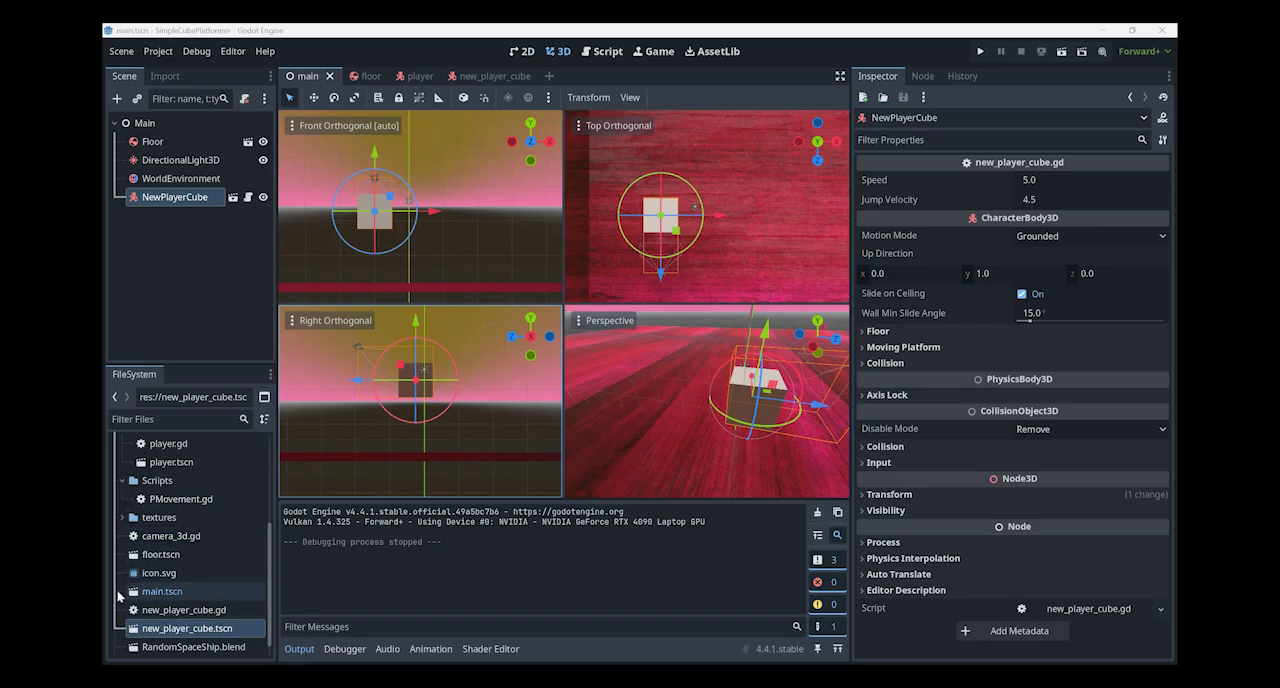
scroll(140, 520, "up", 5)
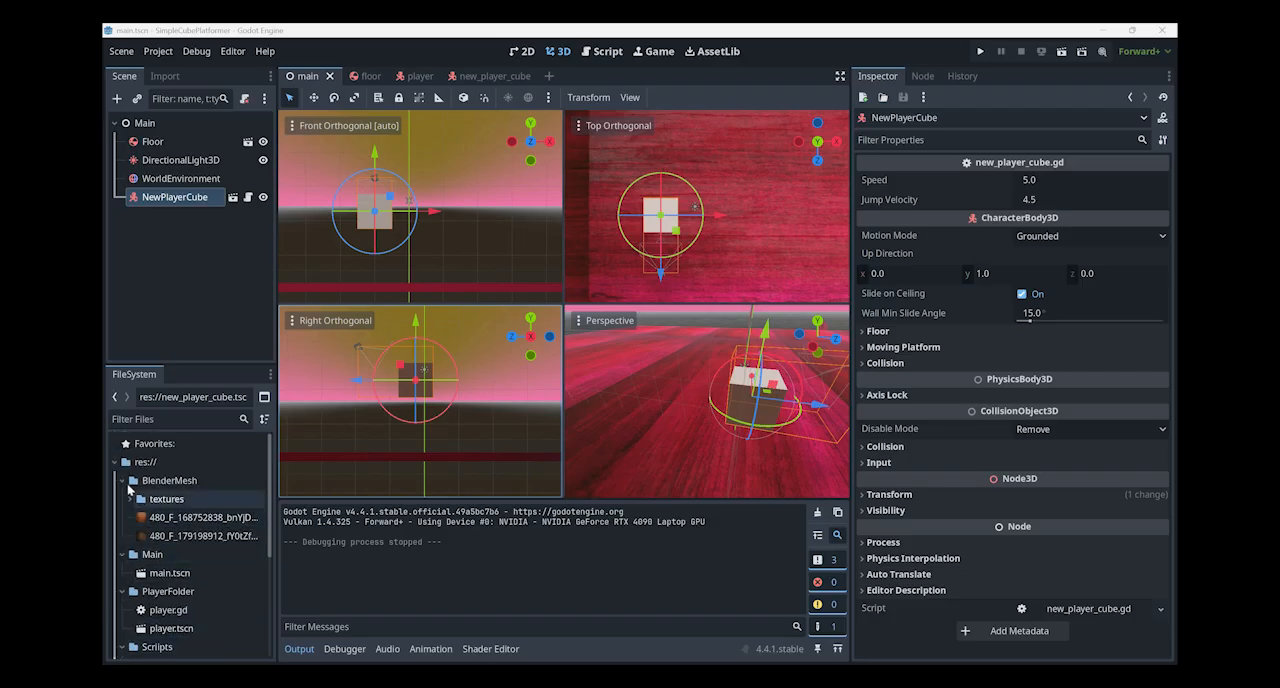
left_click(150, 480)
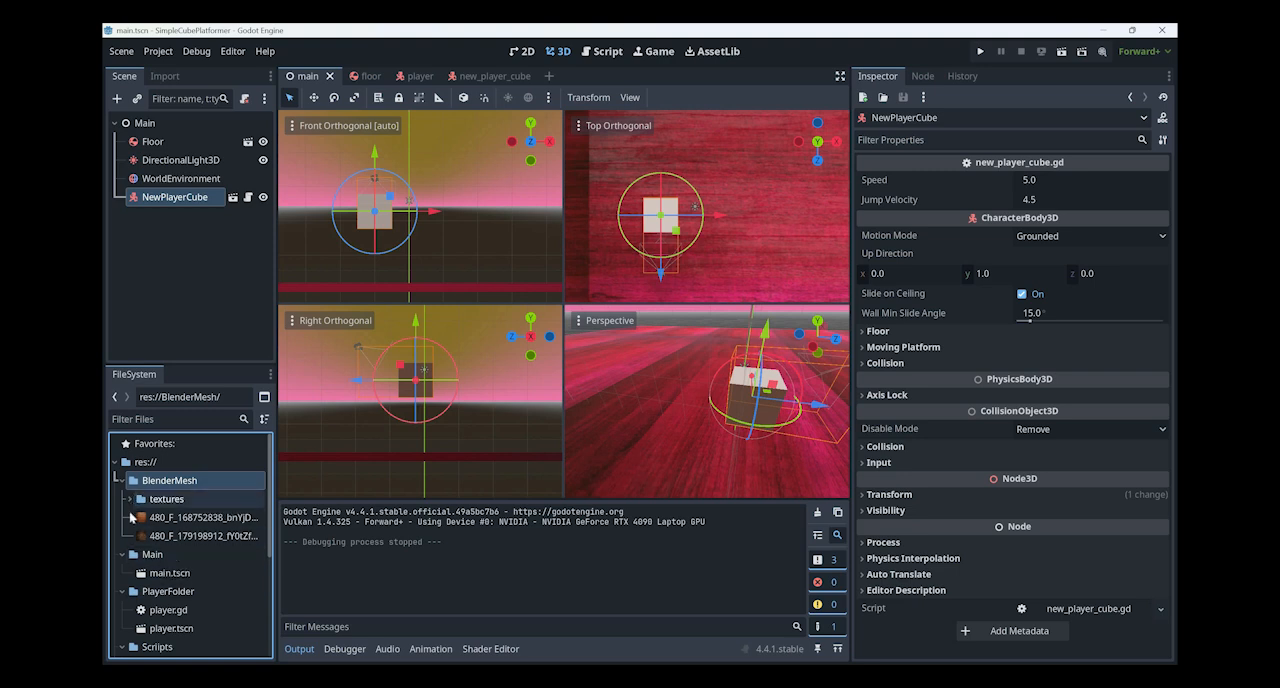
left_click(130, 499)
left_click(130, 499)
scroll(209, 605, "down", 1)
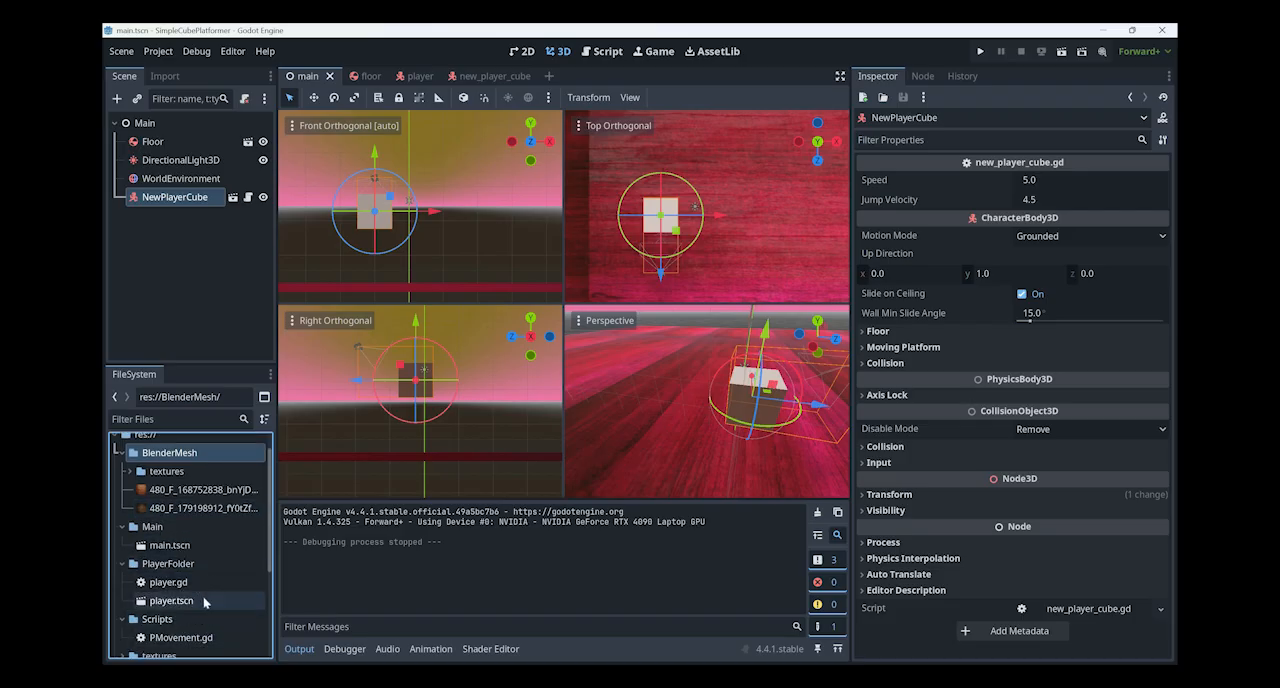
scroll(204, 615, "down", 3)
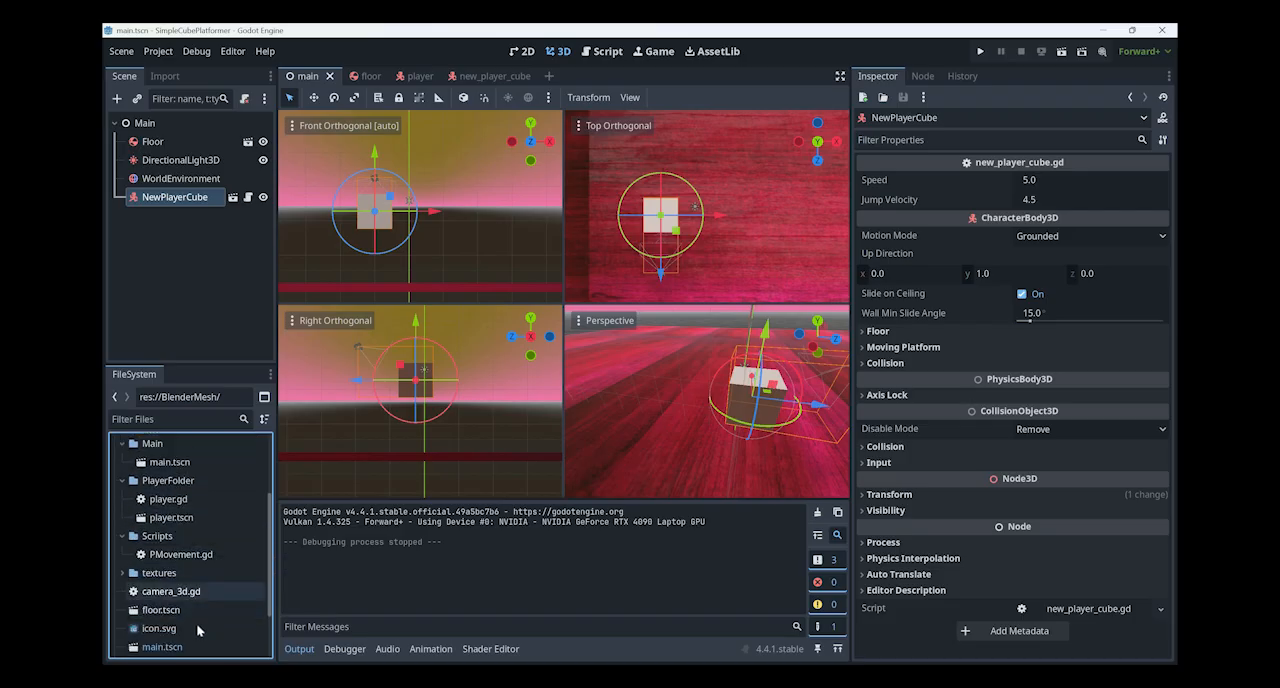
scroll(196, 623, "down", 2)
scroll(121, 540, "up", 1)
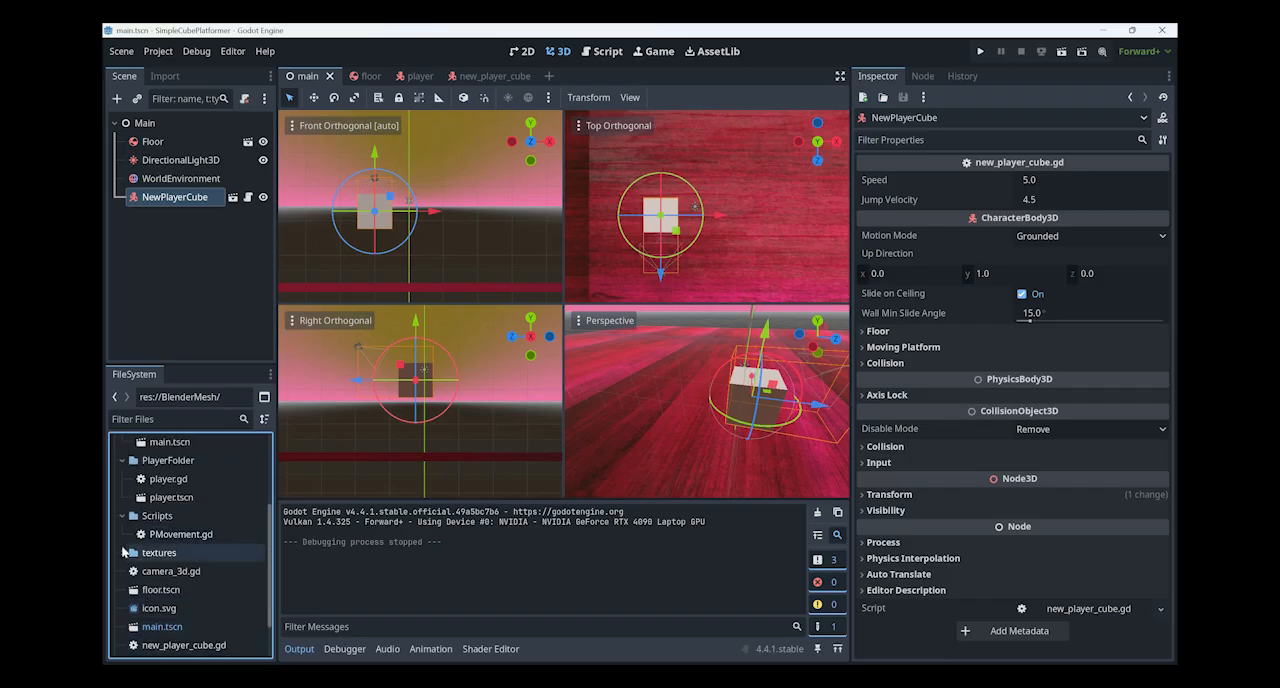
double_click(145, 552)
double_click(150, 551)
scroll(145, 540, "up", 3)
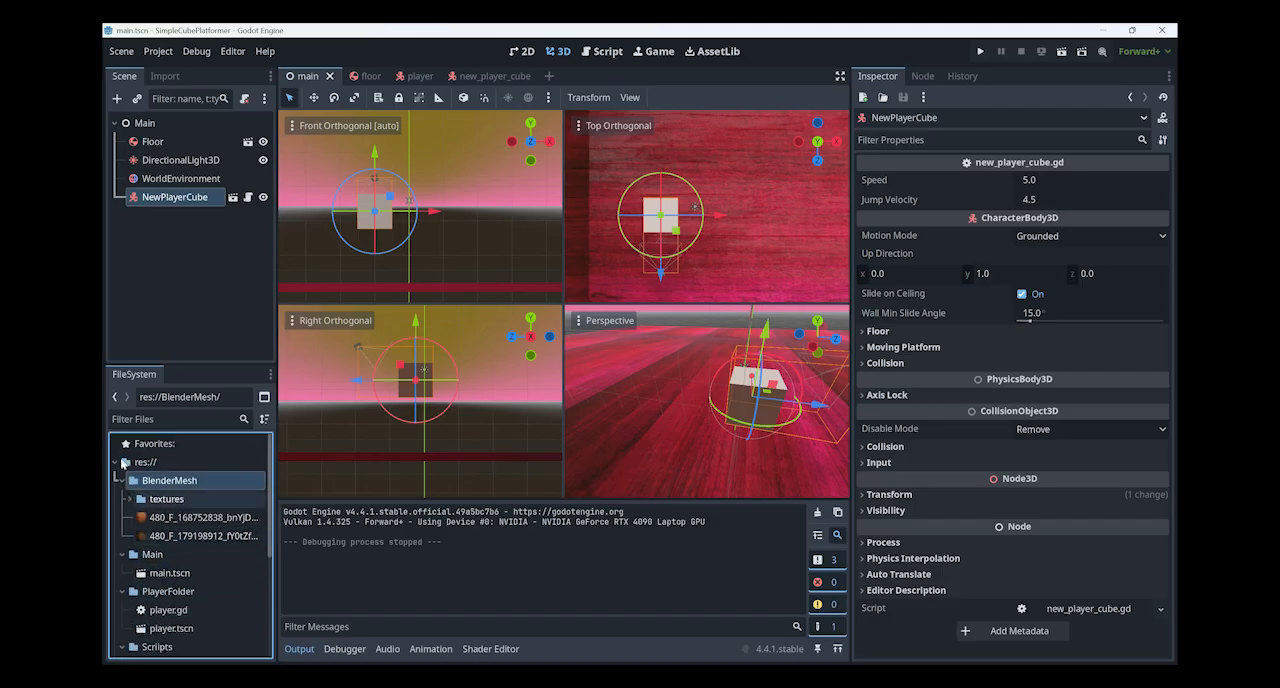
- Create a new folder named Materials in the project root res://
key("Up")
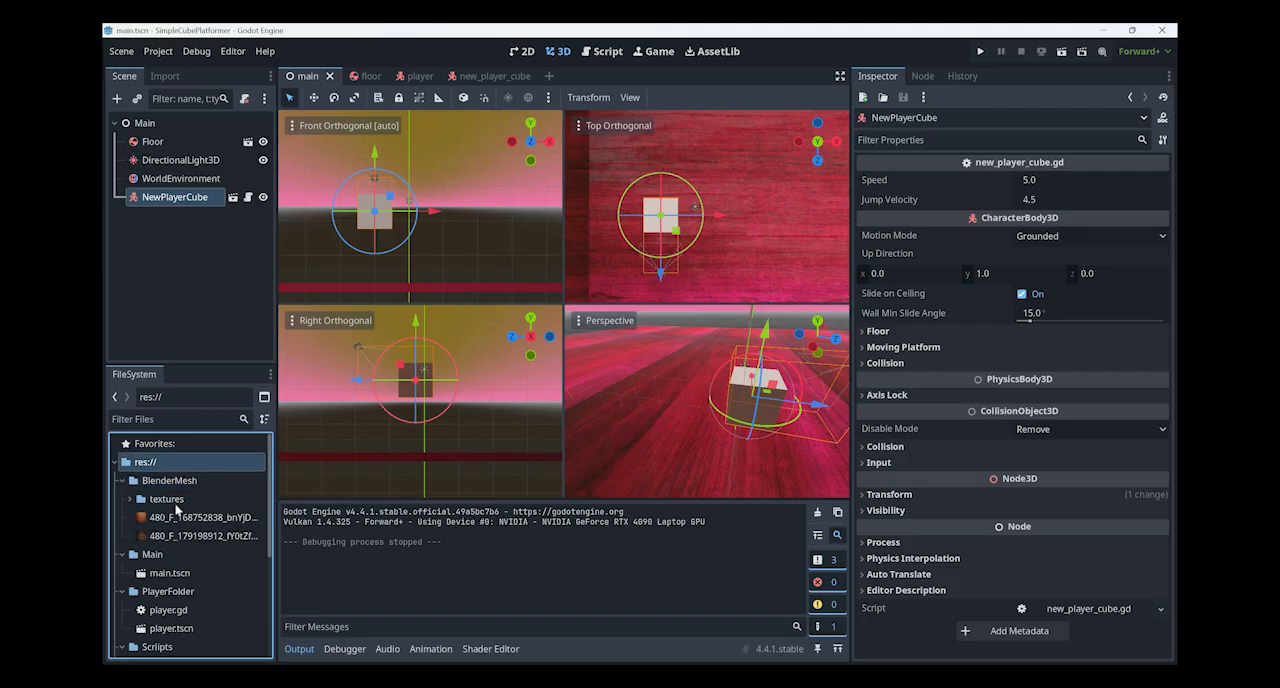
key("Left")
right_click(164, 510)
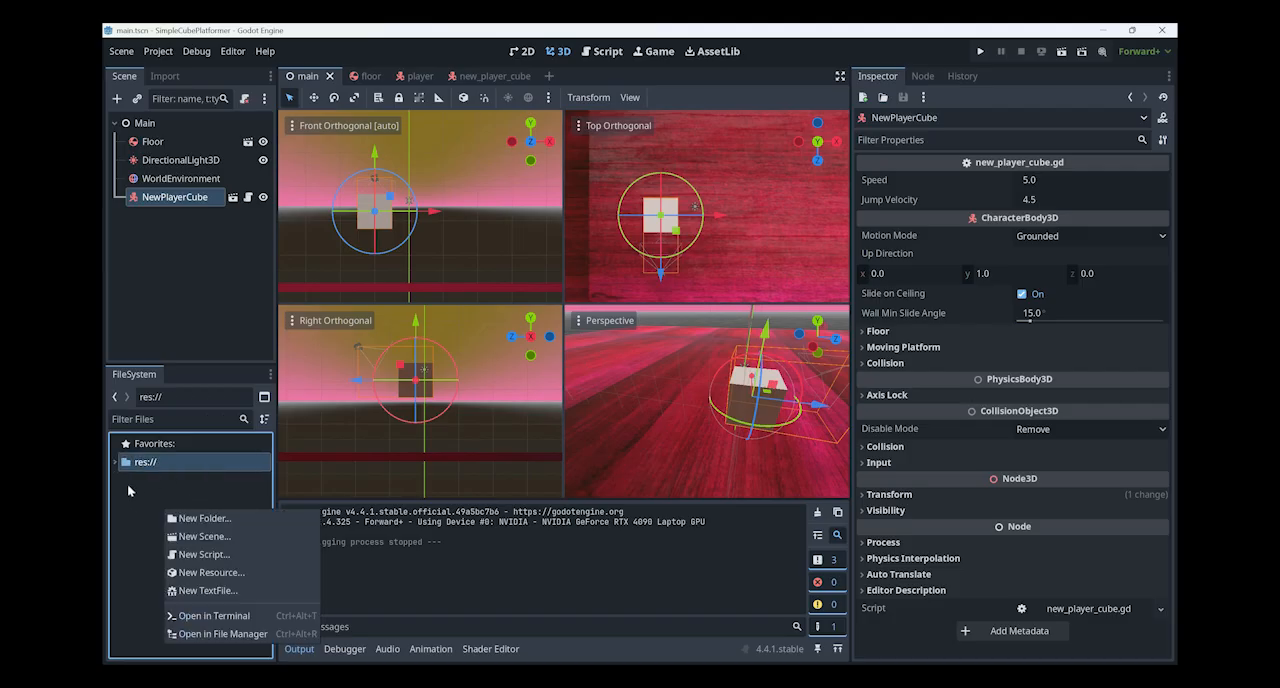
left_click(184, 519)
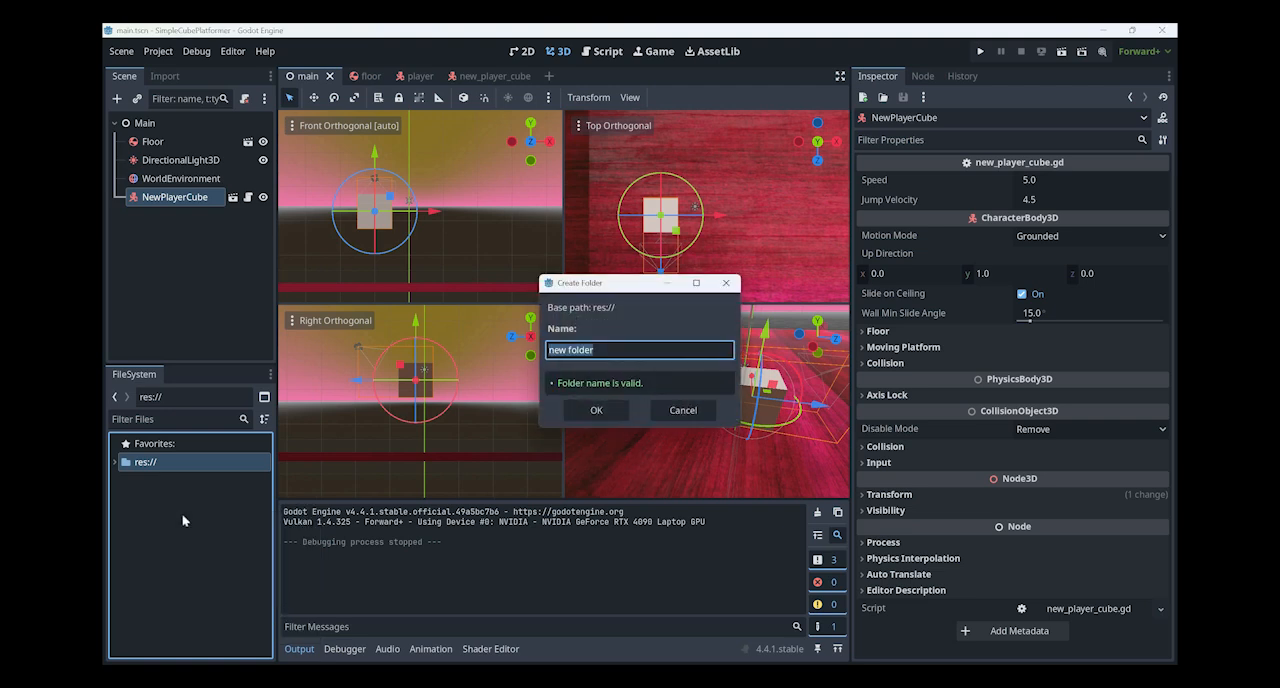
type("Materials")
key("Return")
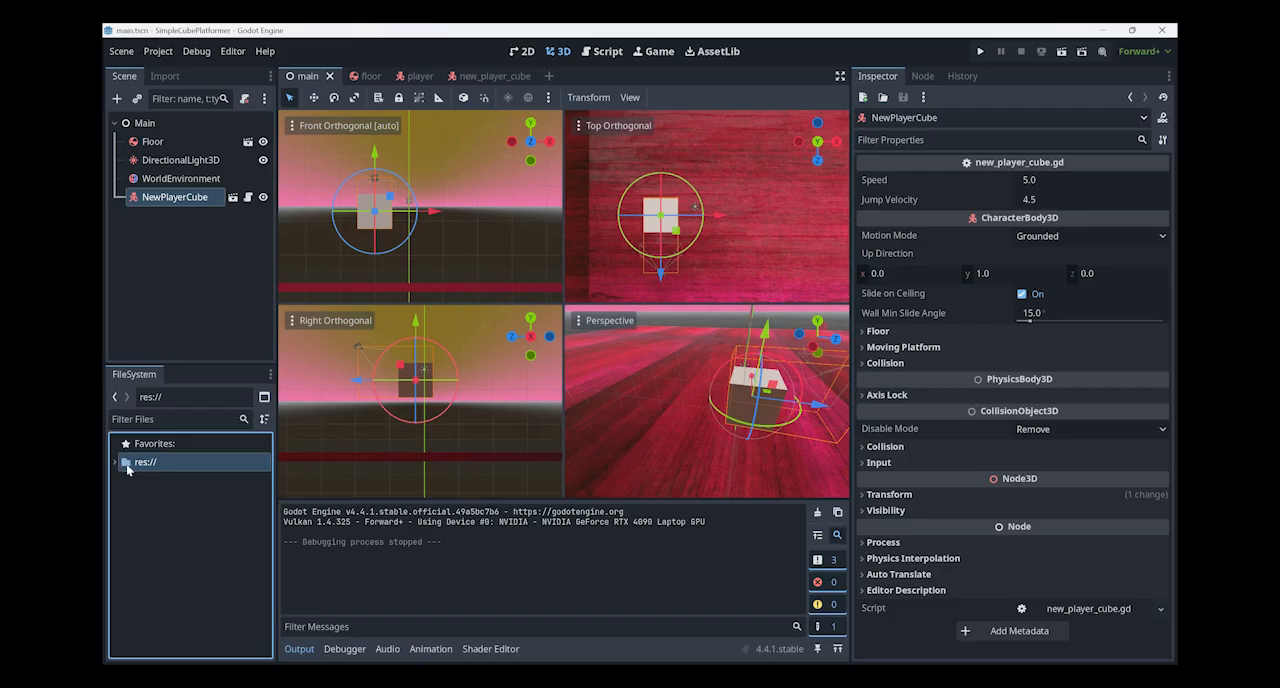
- Filter the project files for "mat", select the Materials folder and clear the filter
left_click(115, 462)
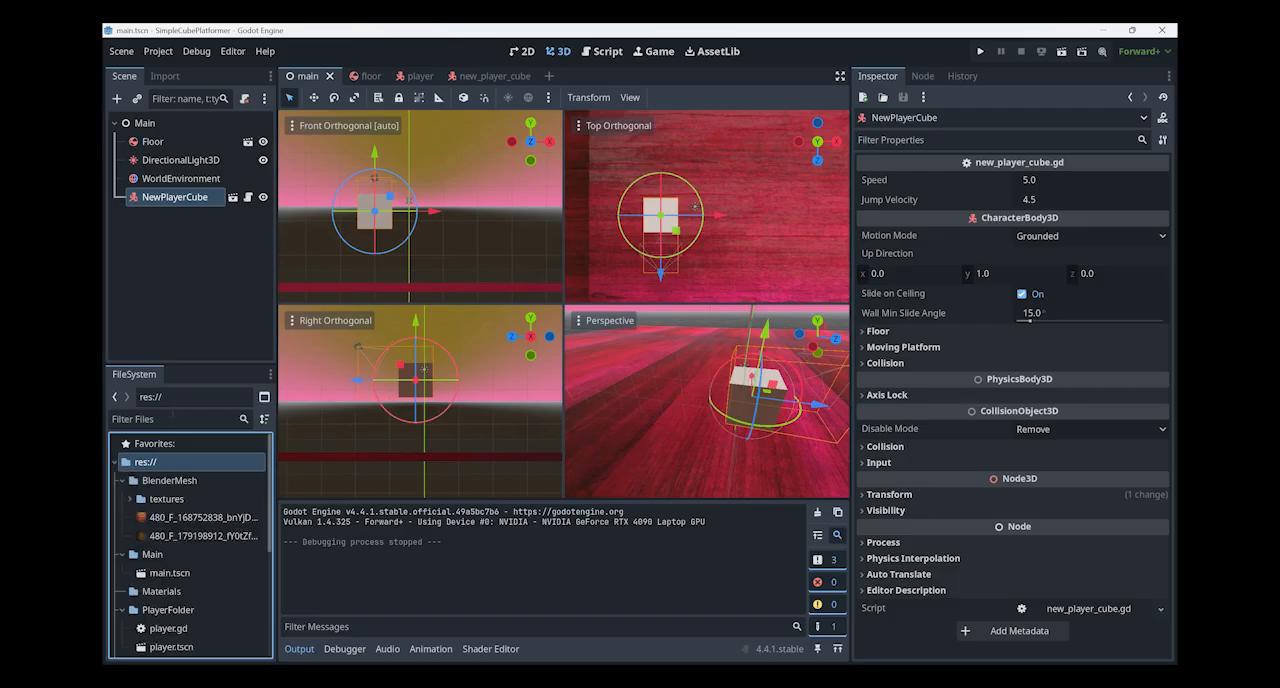
left_click(171, 399)
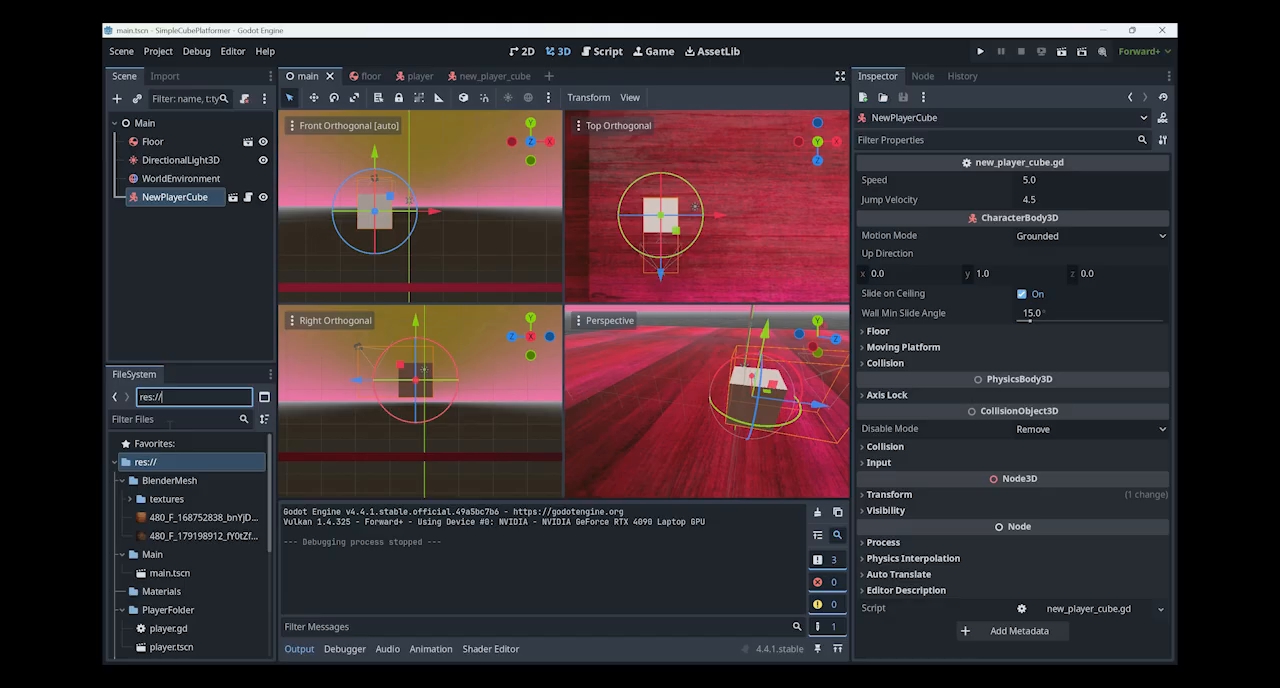
left_click(170, 420)
type("mat")
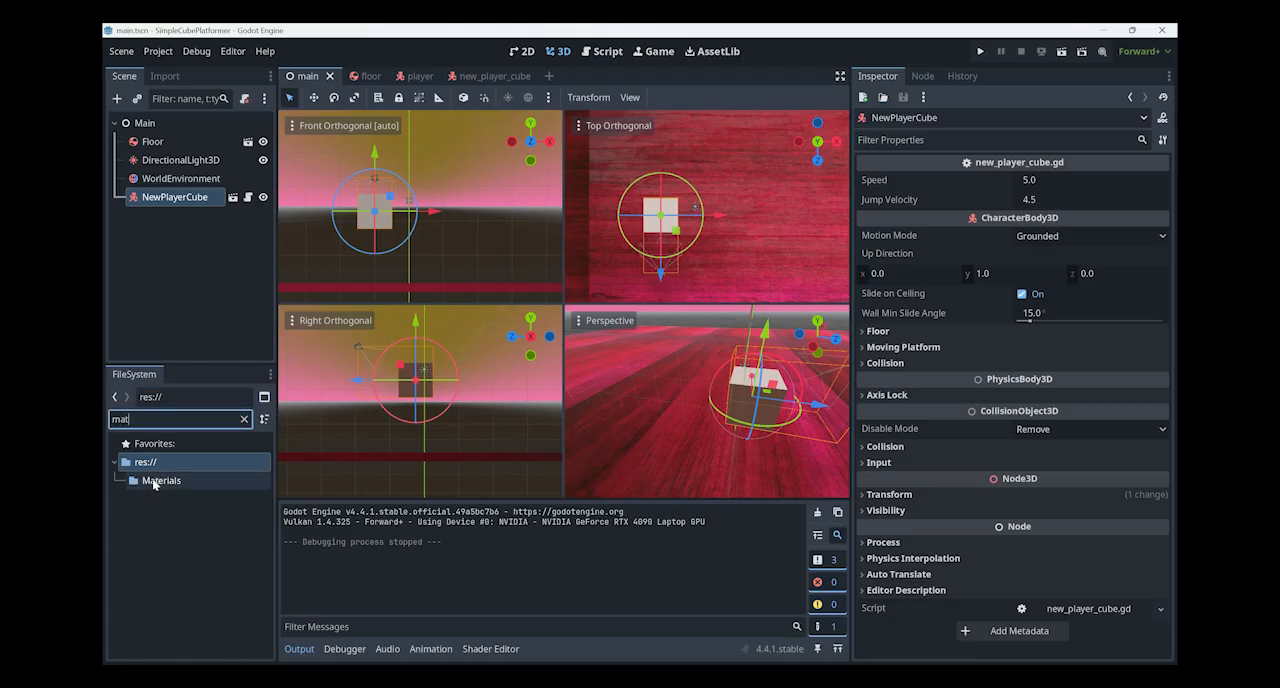
left_click(153, 481)
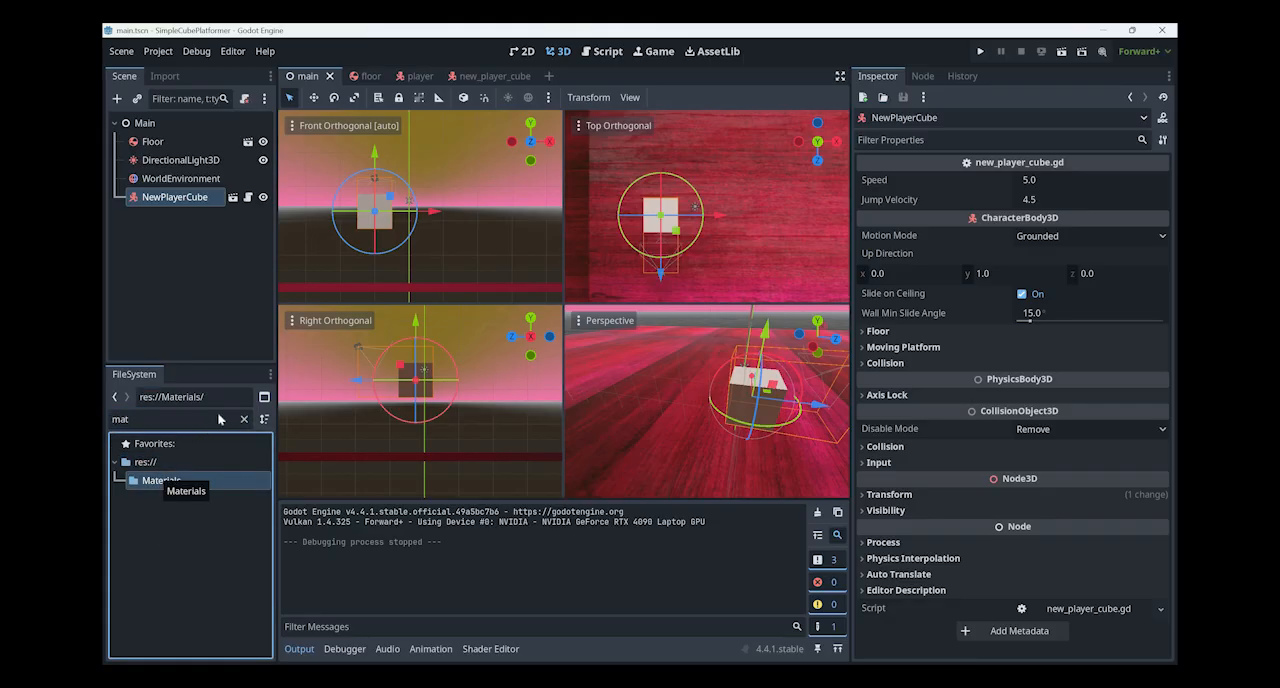
right_click(250, 427)
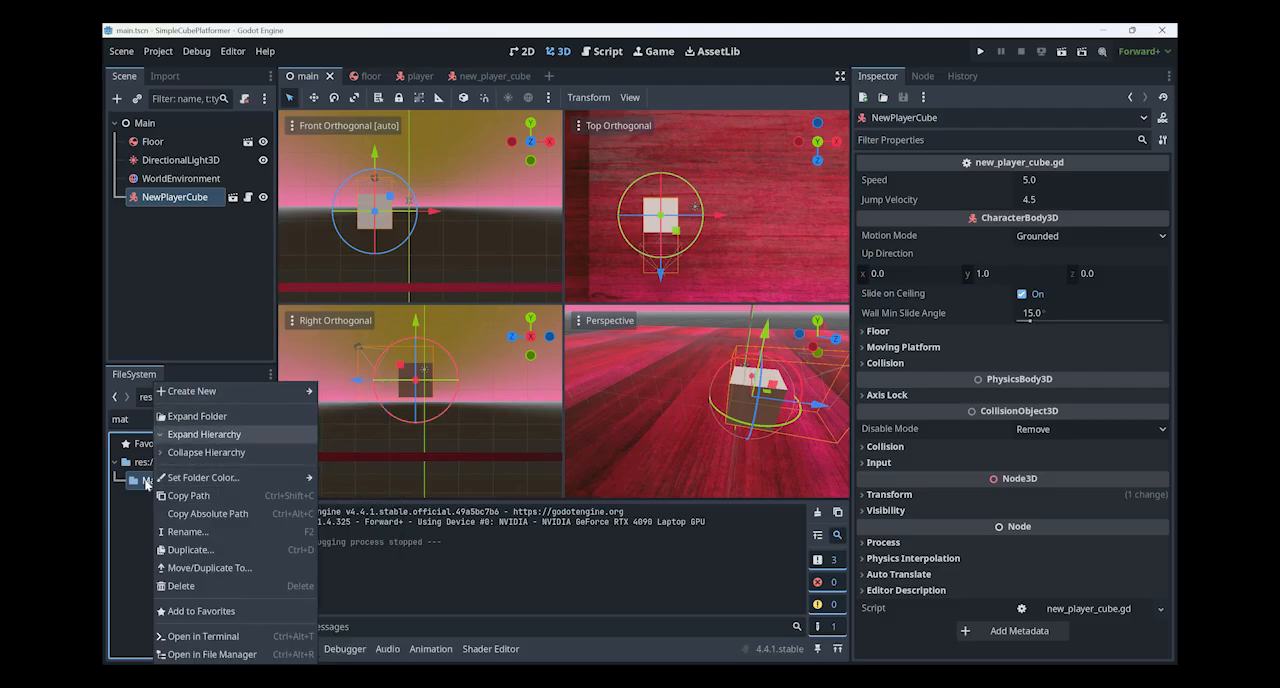
left_click(245, 416)
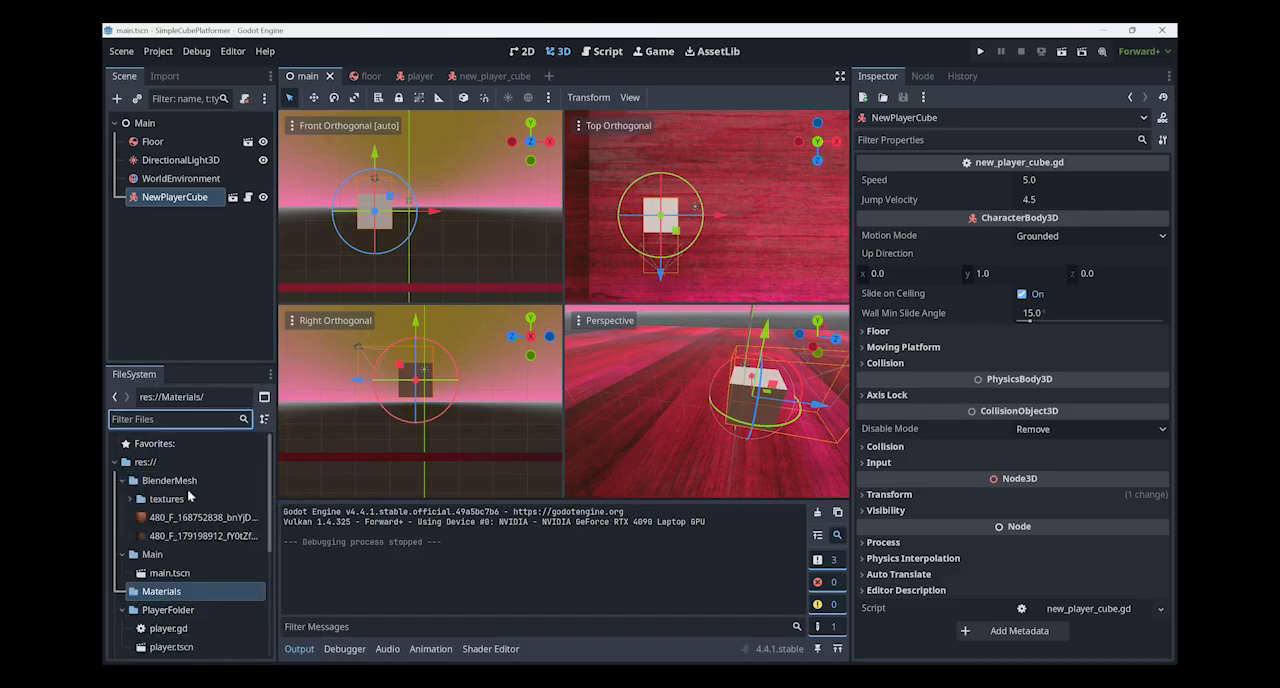
- Create a StandardMaterial3D resource in the Materials folder and save it as Steel
right_click(188, 493)
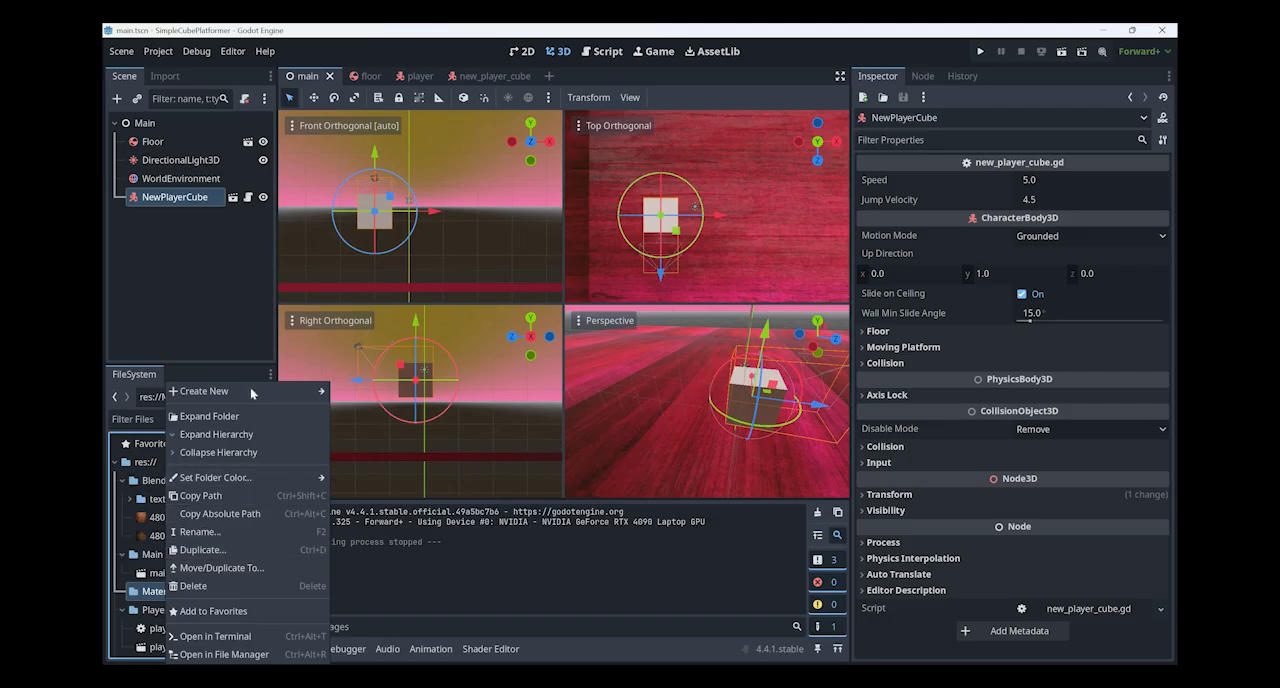
mouse_move(318, 393)
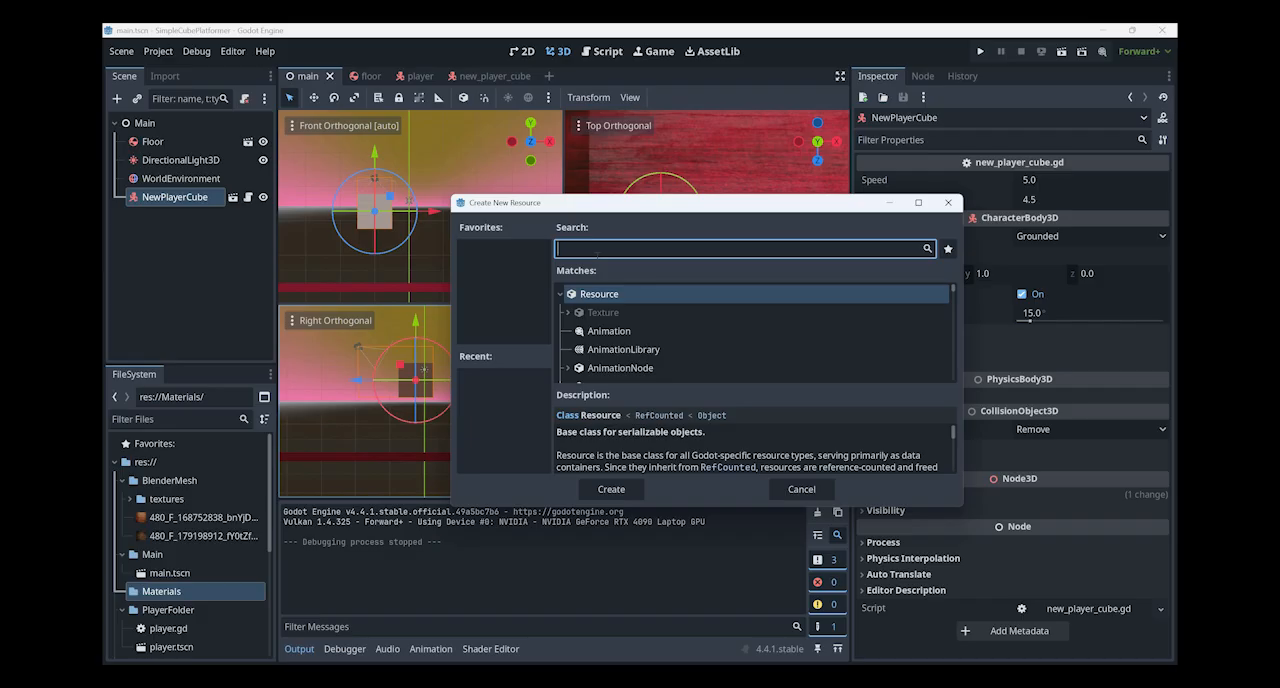
type("standar")
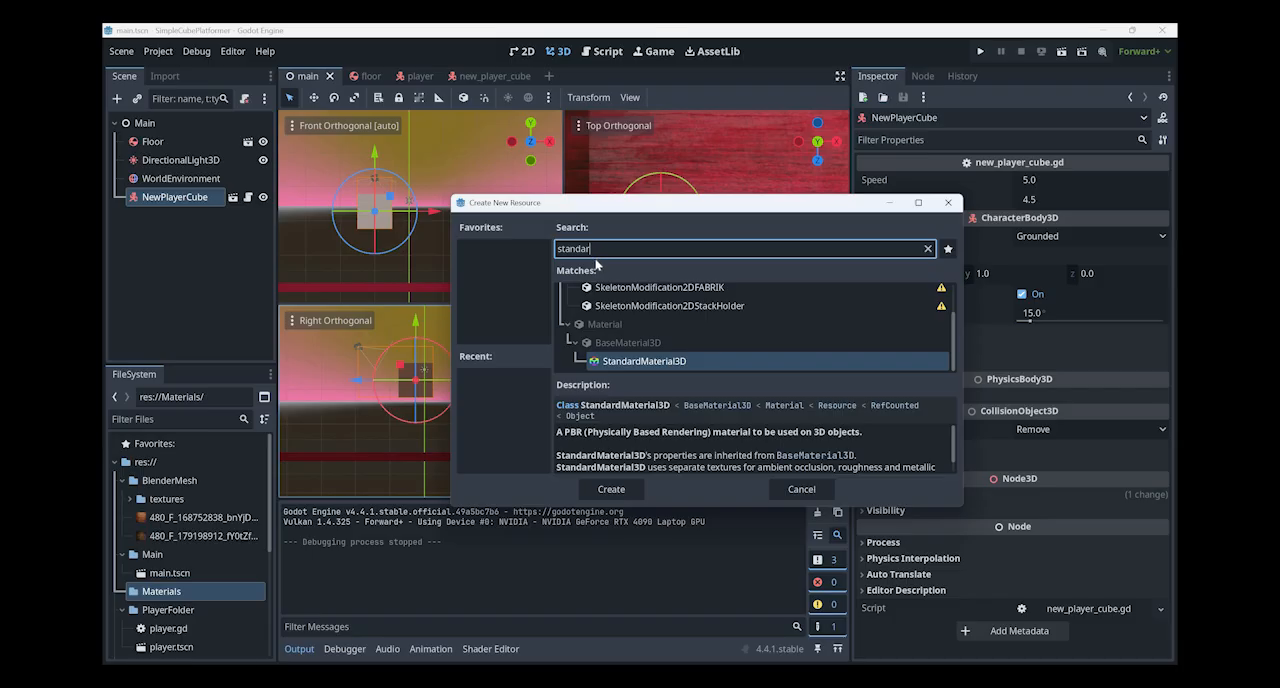
key("Return")
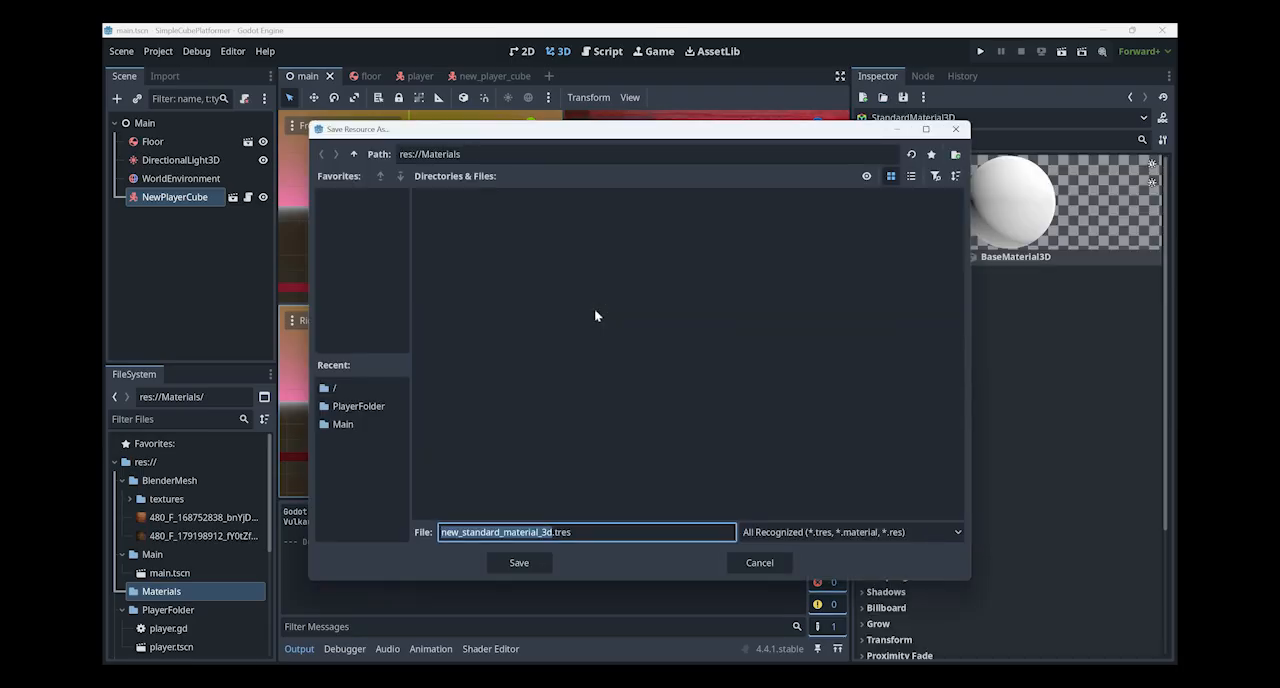
type("Steel")
key("Return")
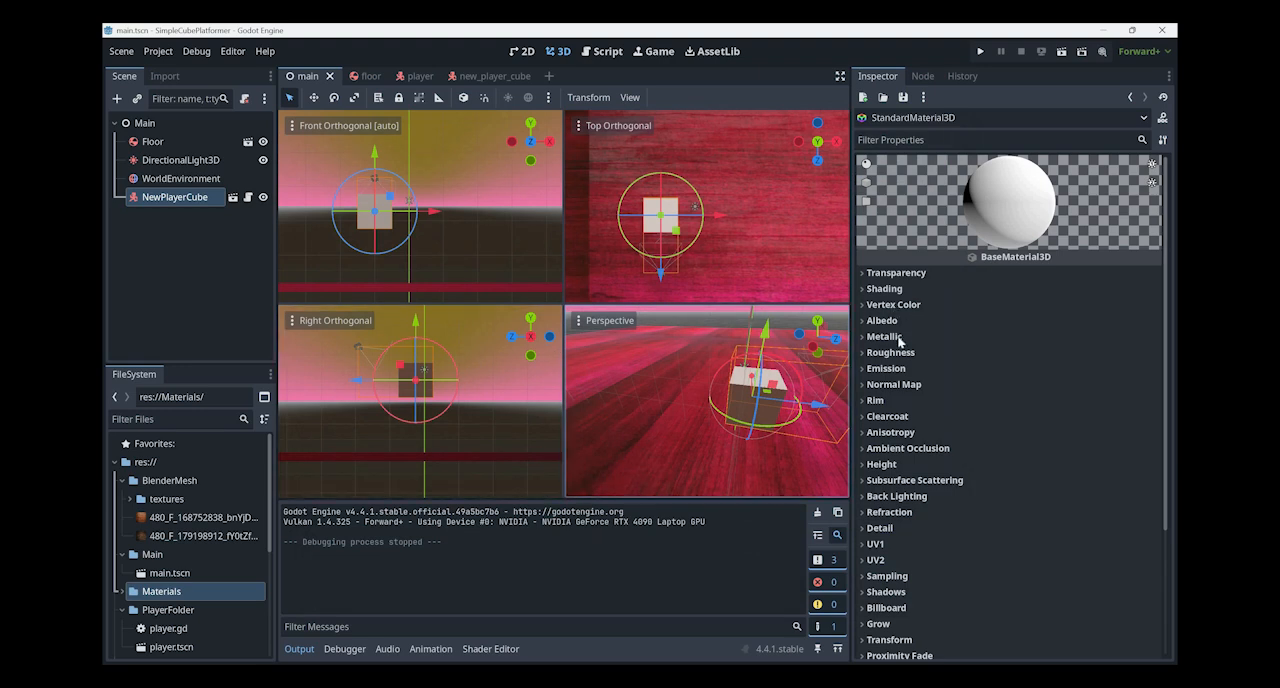
- Set the new material's shading Diffuse Mode to Toon
left_click(862, 279)
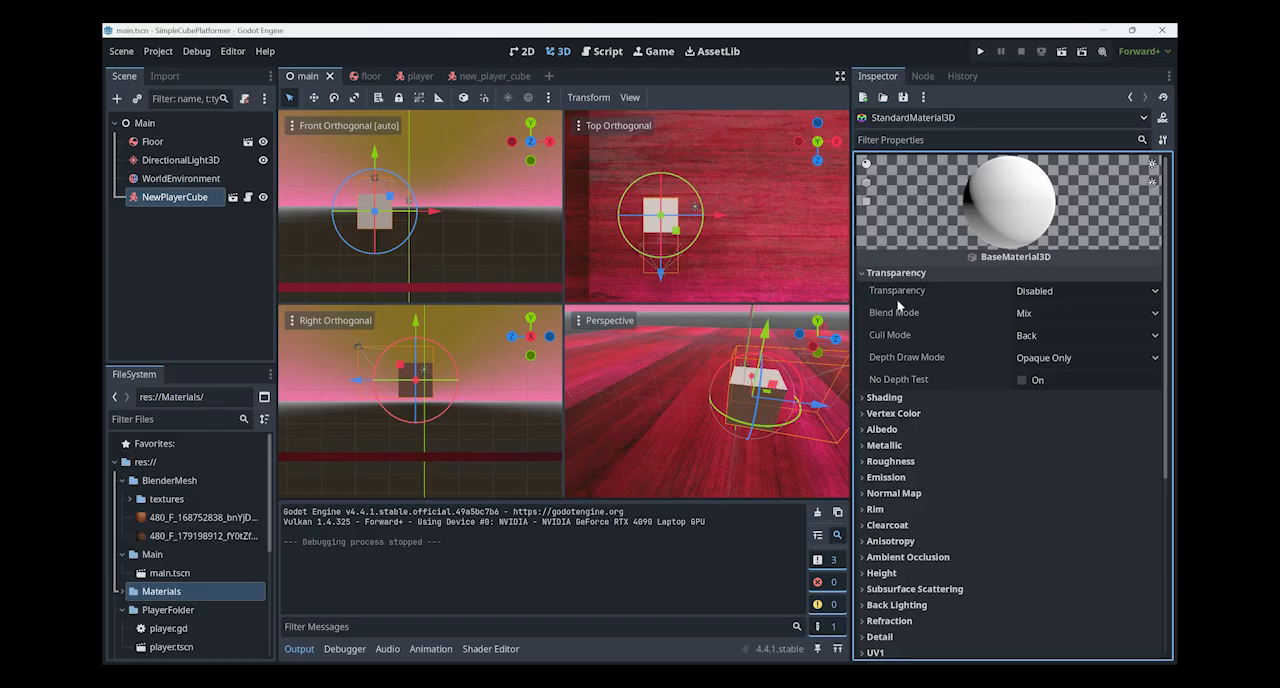
left_click(896, 273)
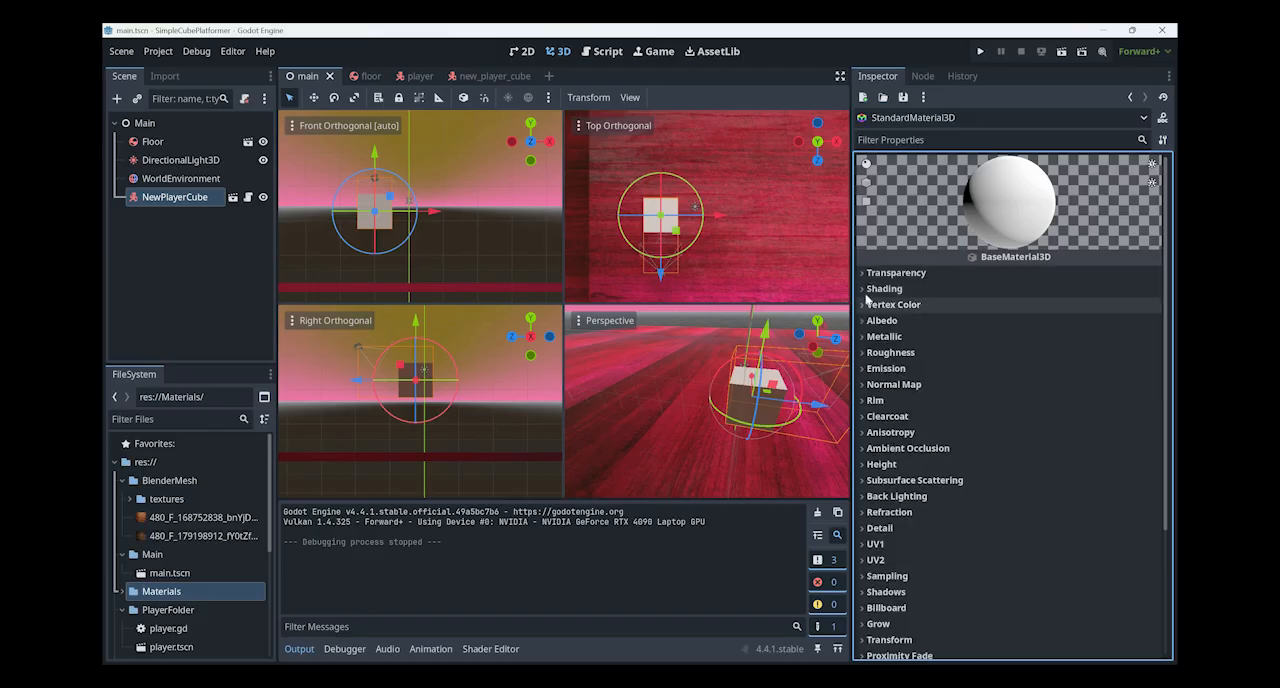
left_click(1070, 290)
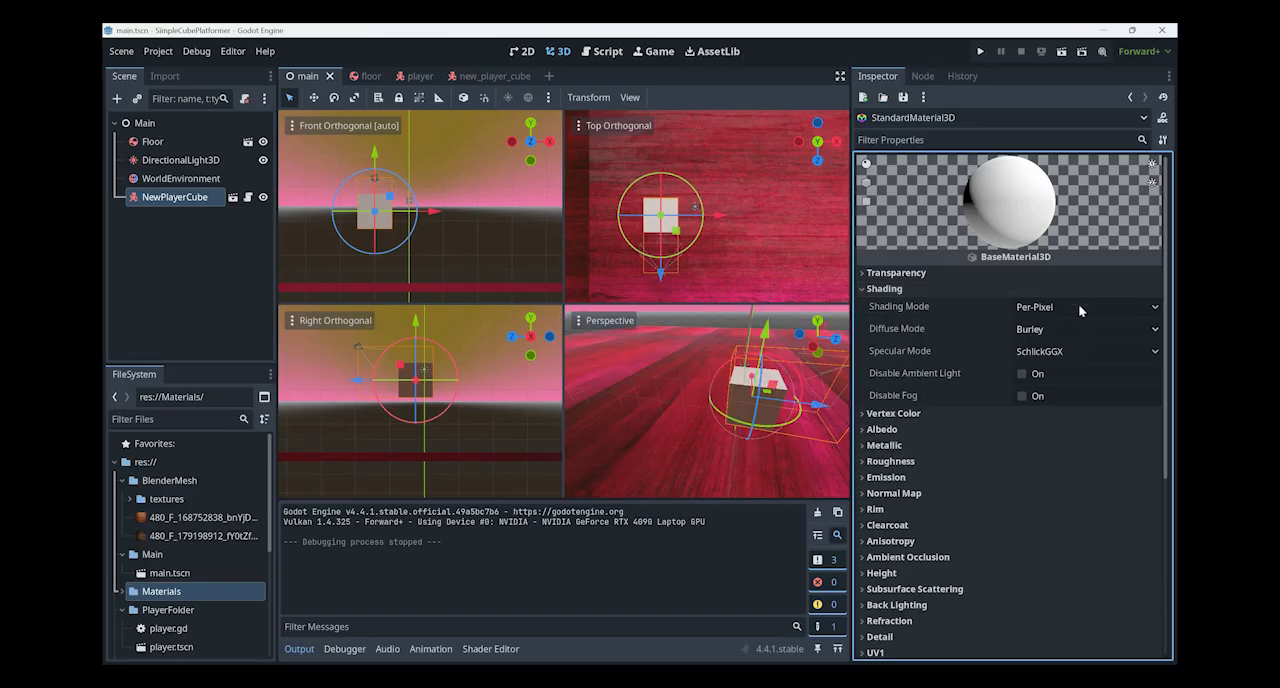
left_click(1078, 308)
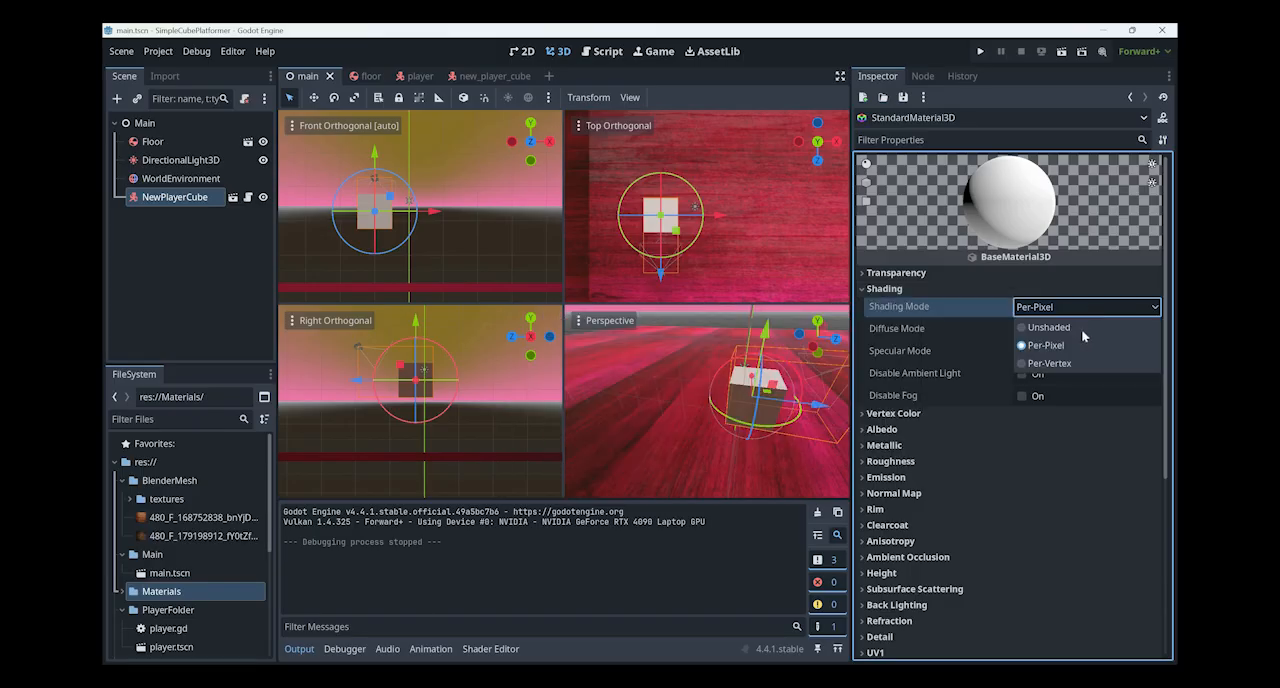
key("Escape")
left_click(1081, 329)
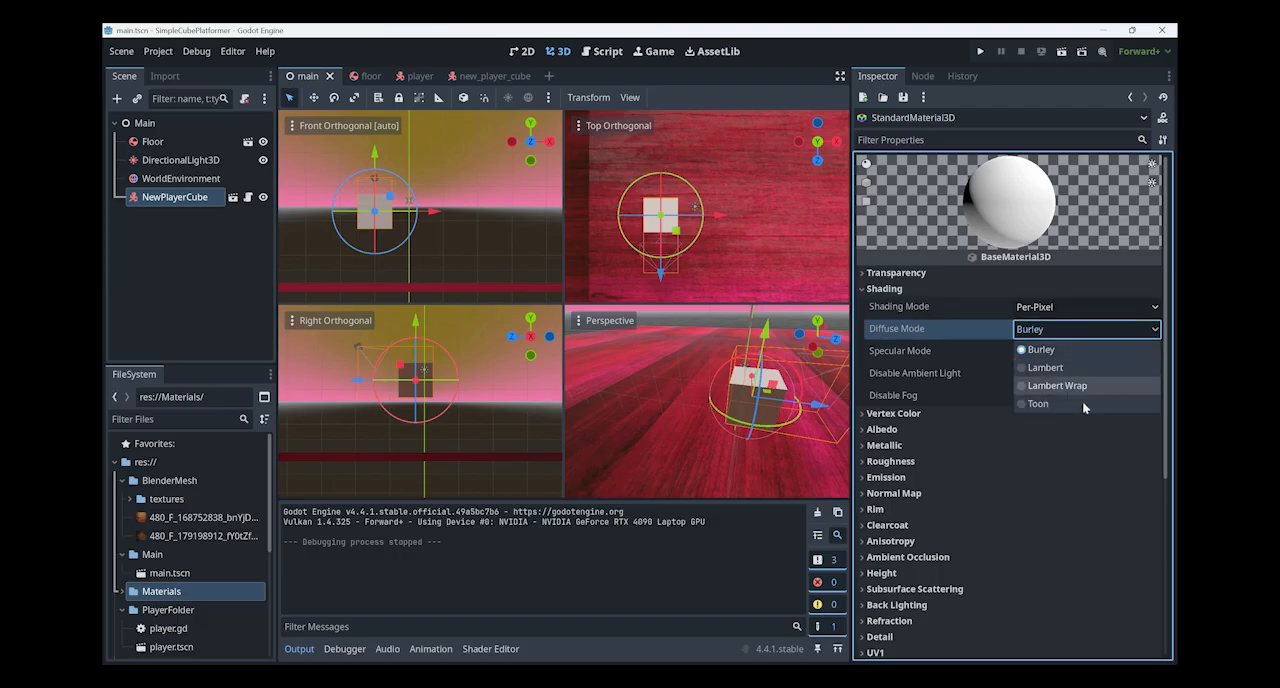
key("Return")
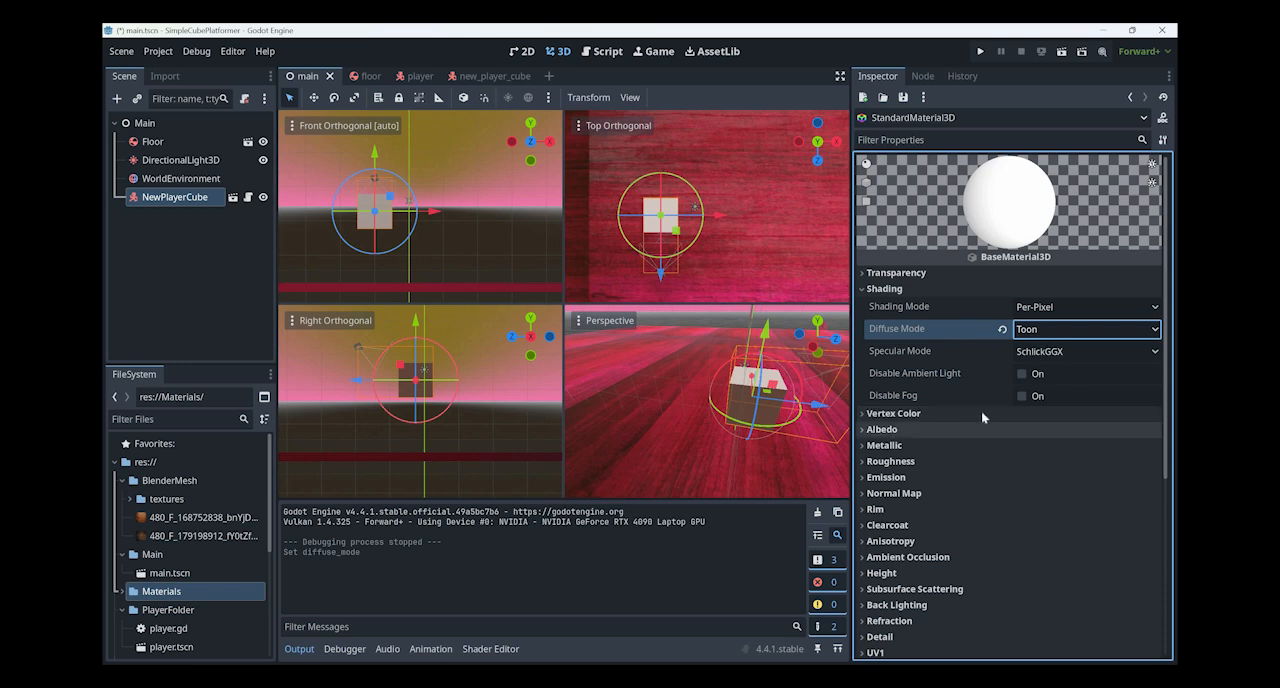
- Set the material's albedo color to yellow, hex ffff2b, by lowering the blue value to 43
left_click(1061, 426)
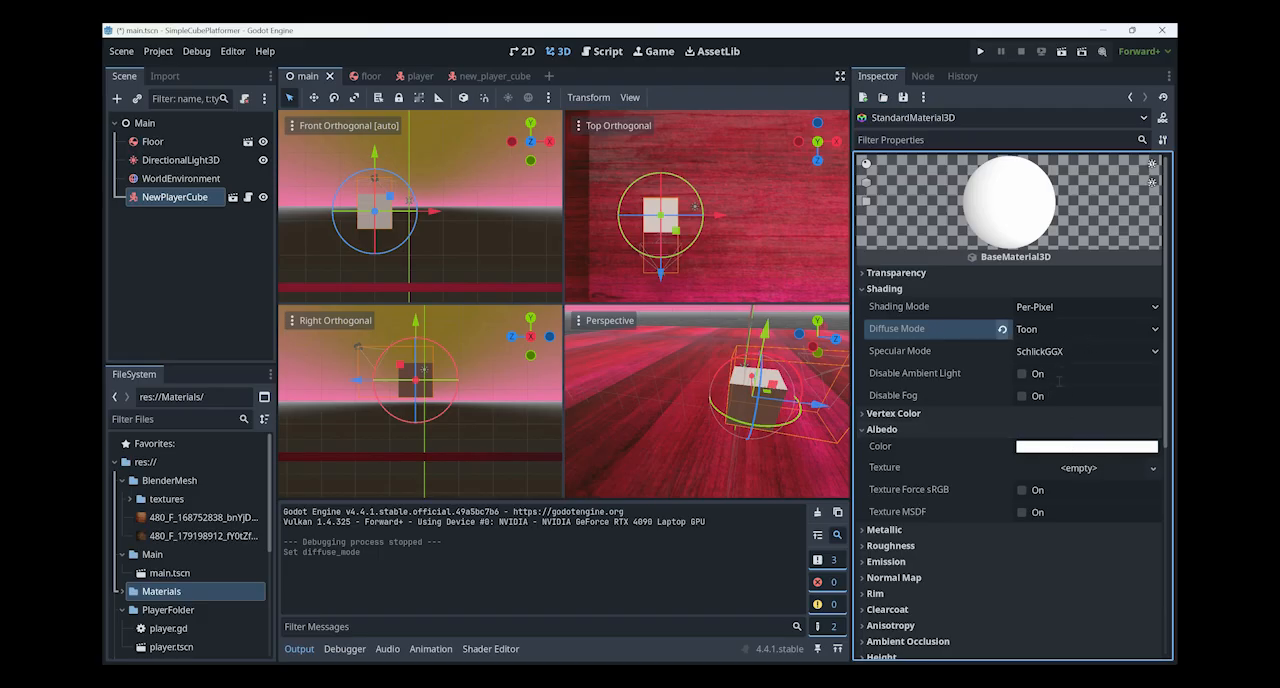
left_click(1068, 447)
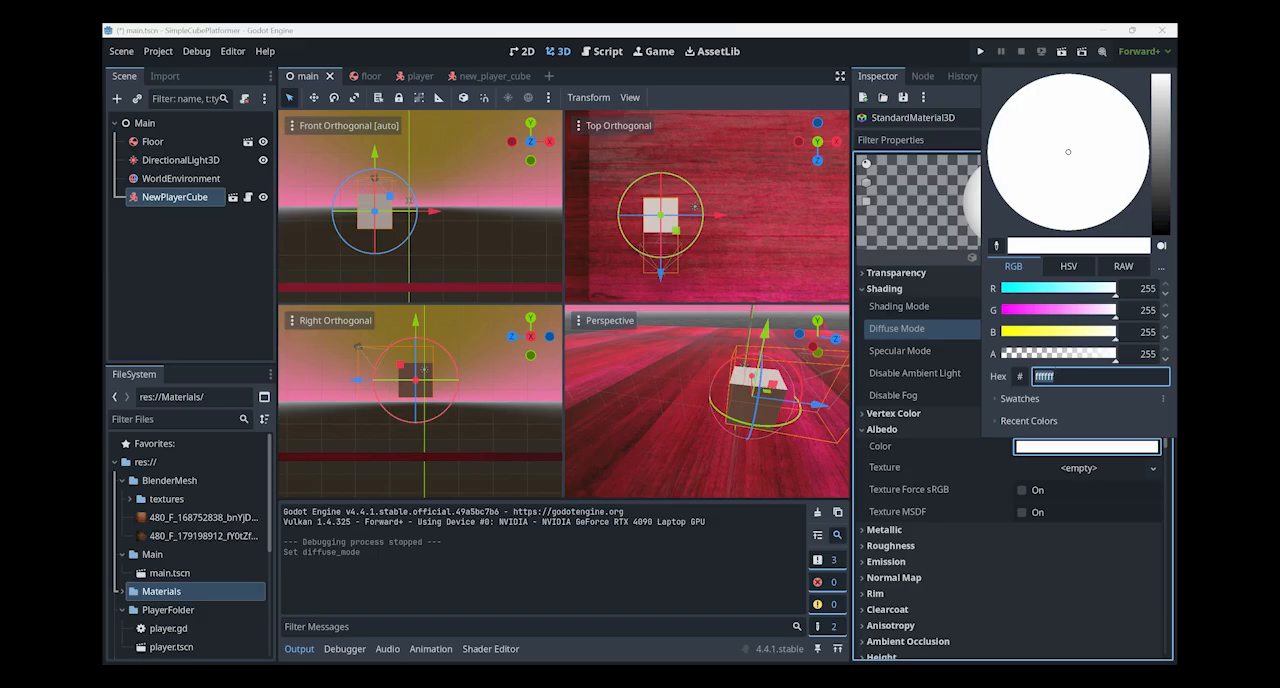
left_click(1017, 338)
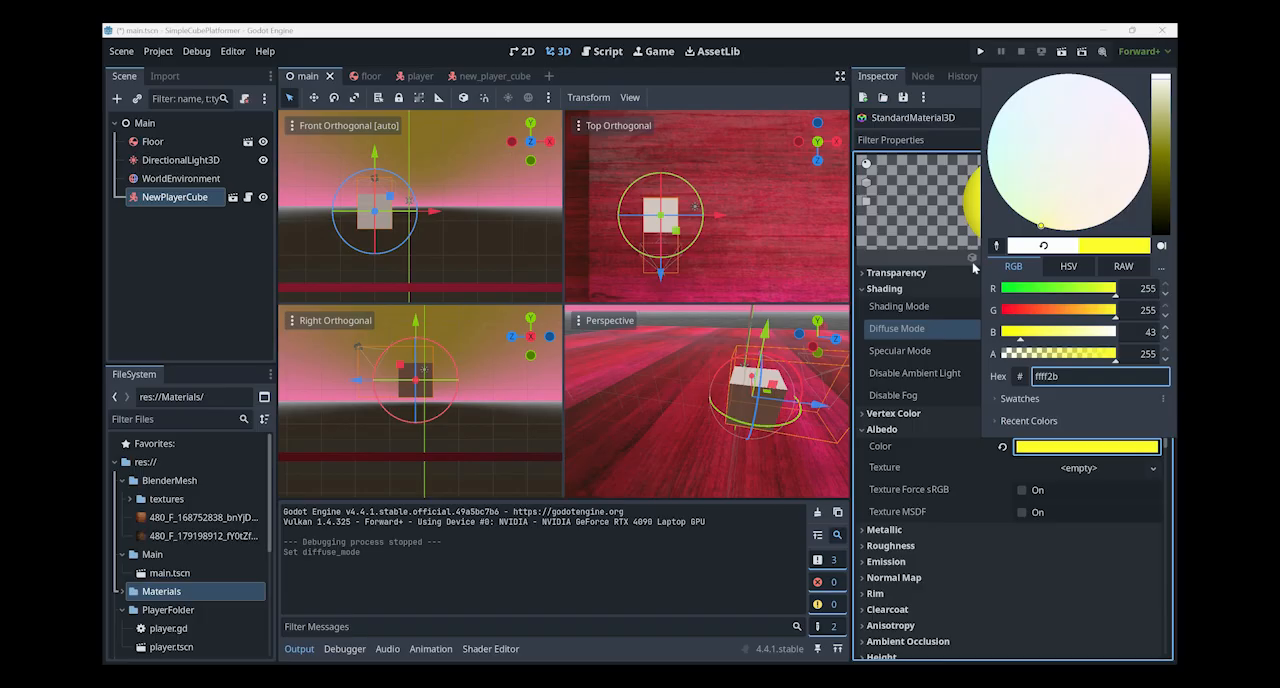
left_click(982, 219)
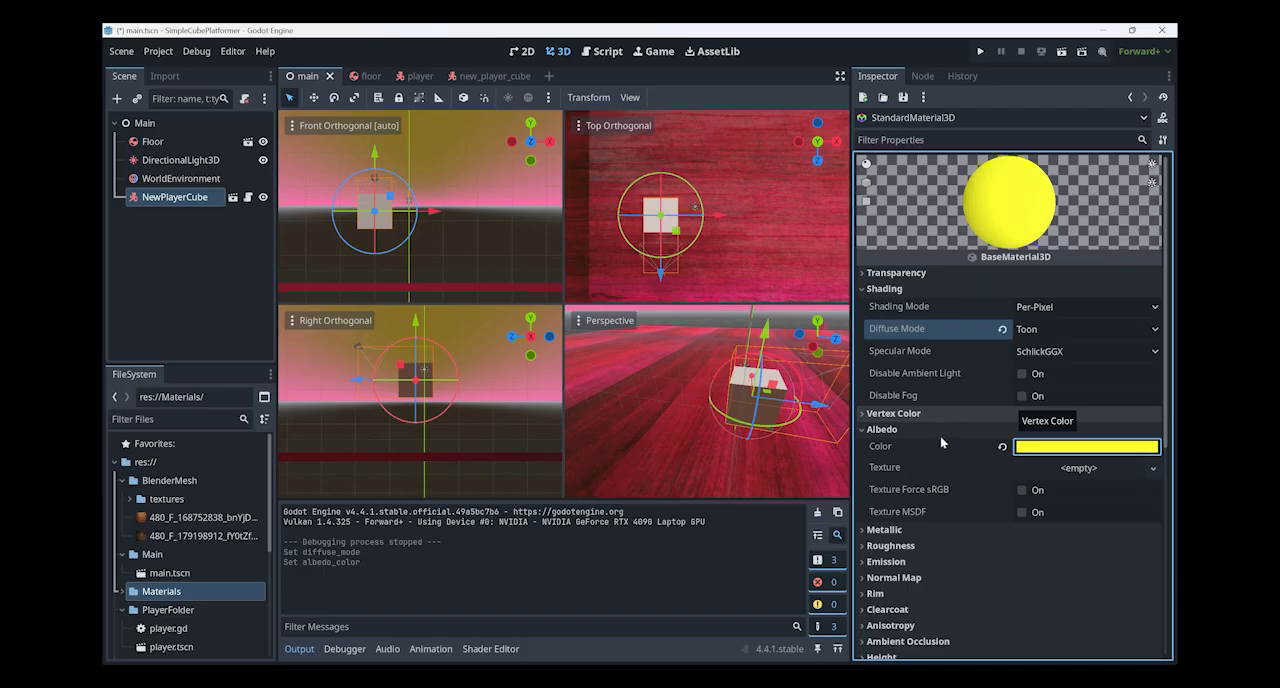
left_click(937, 529)
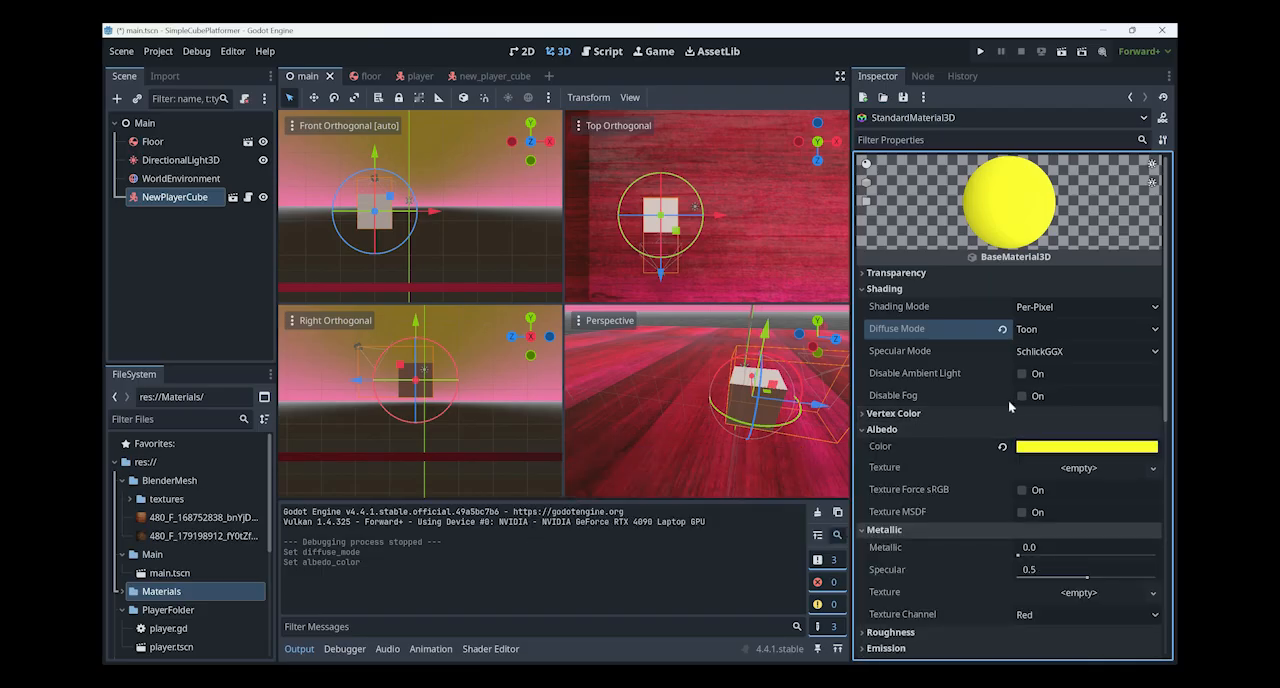
left_click(937, 529)
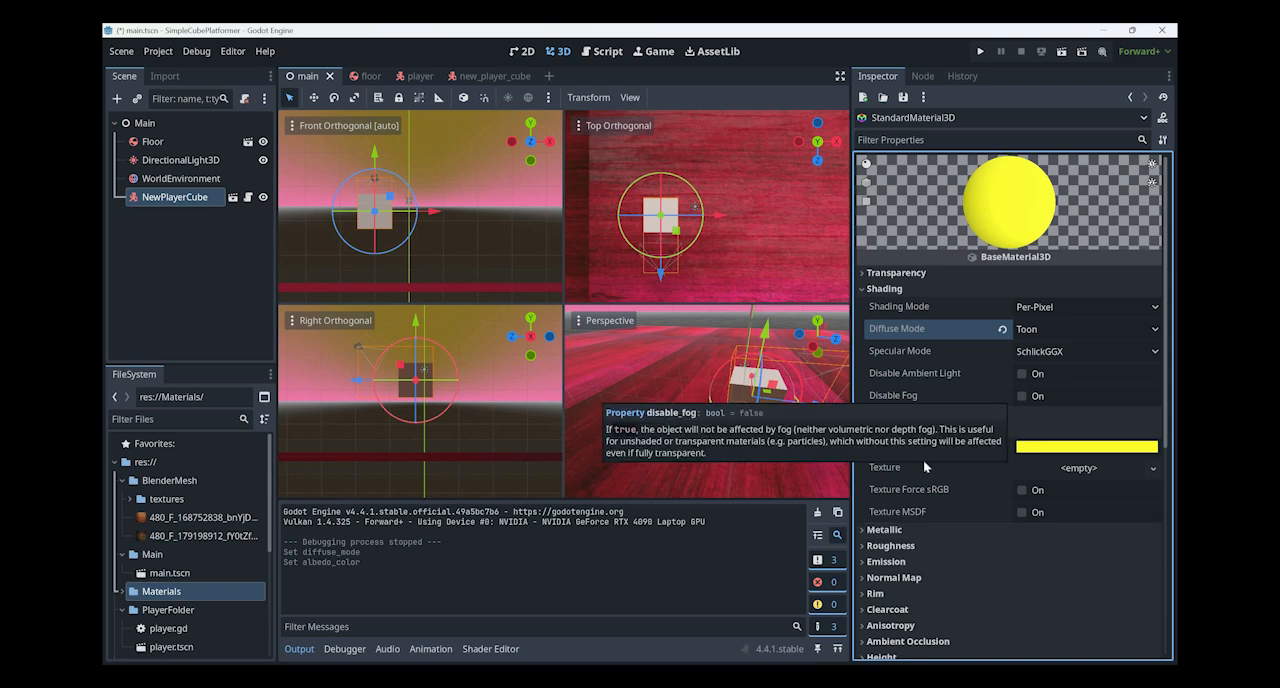
- Switch to File Explorer and open the Floor folder inside DigitalMedia's Tilable folder
key("alt+Tab")
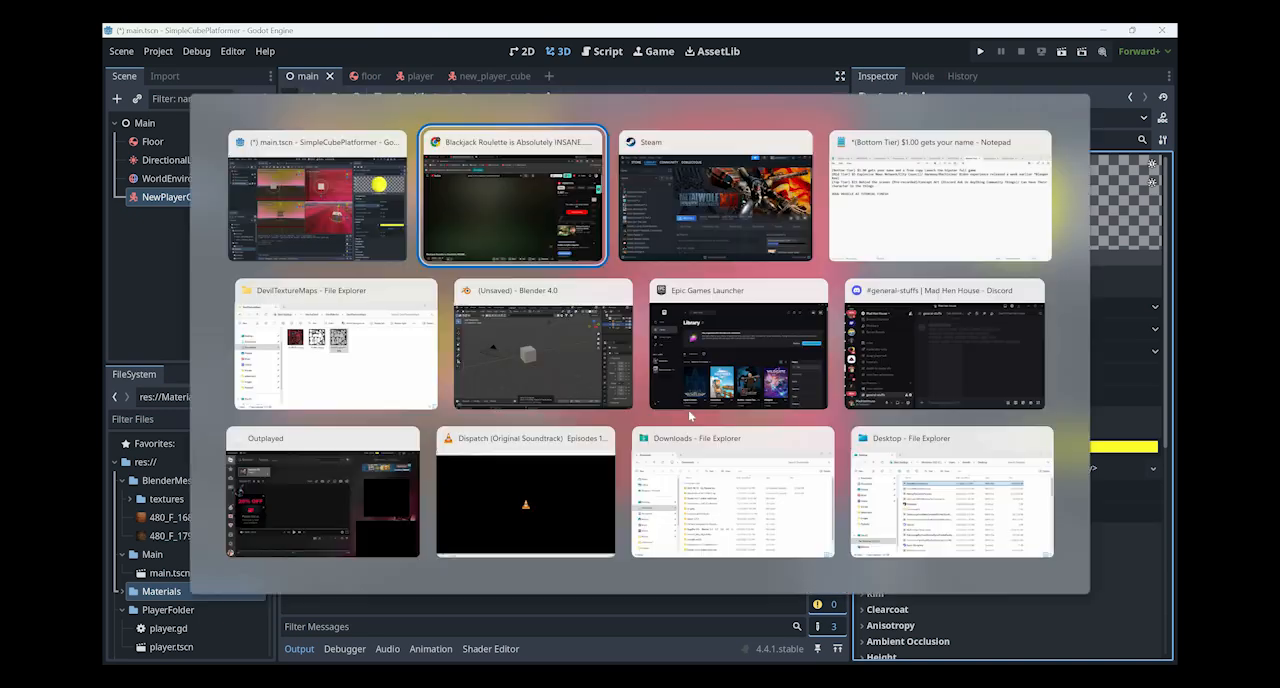
left_click(432, 318)
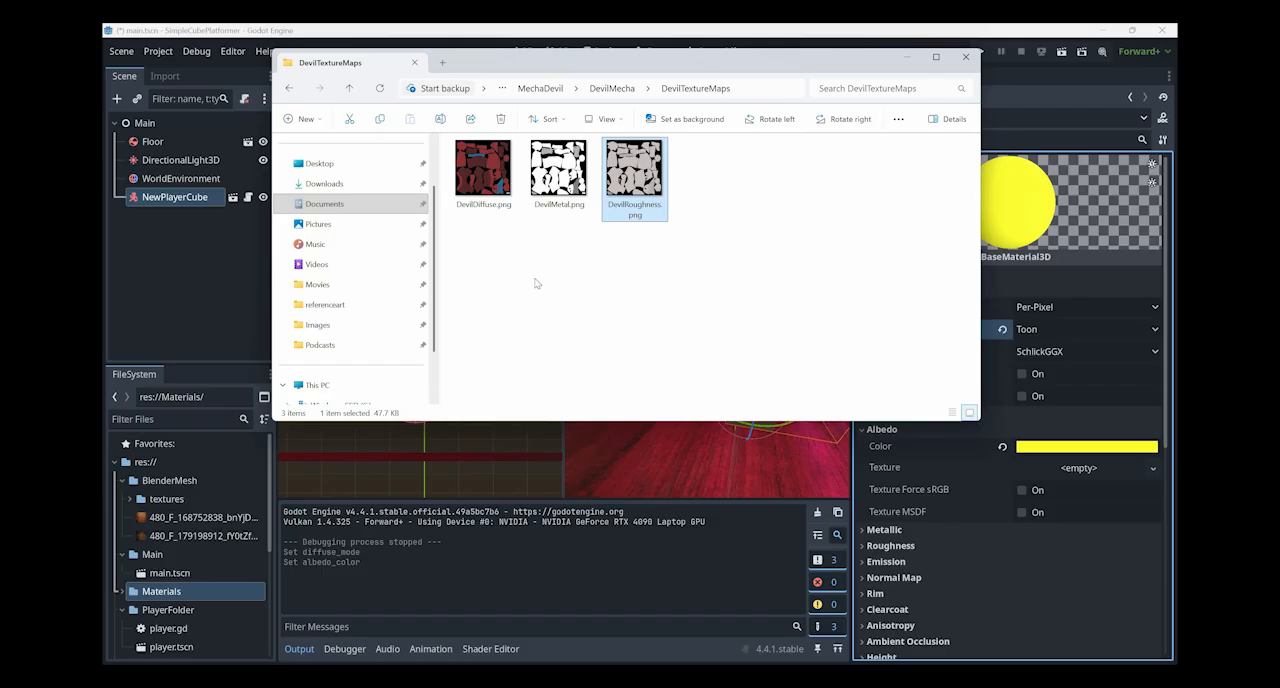
key("alt+Up")
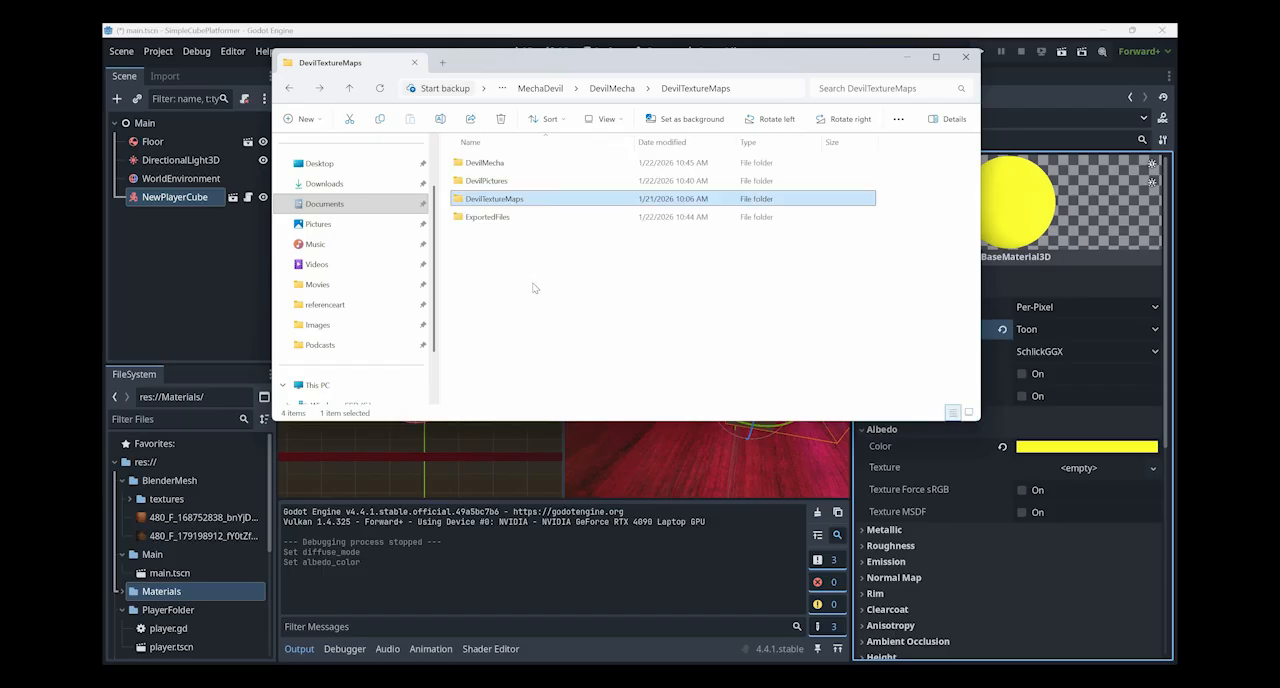
key("alt+Up")
key("alt+Up")
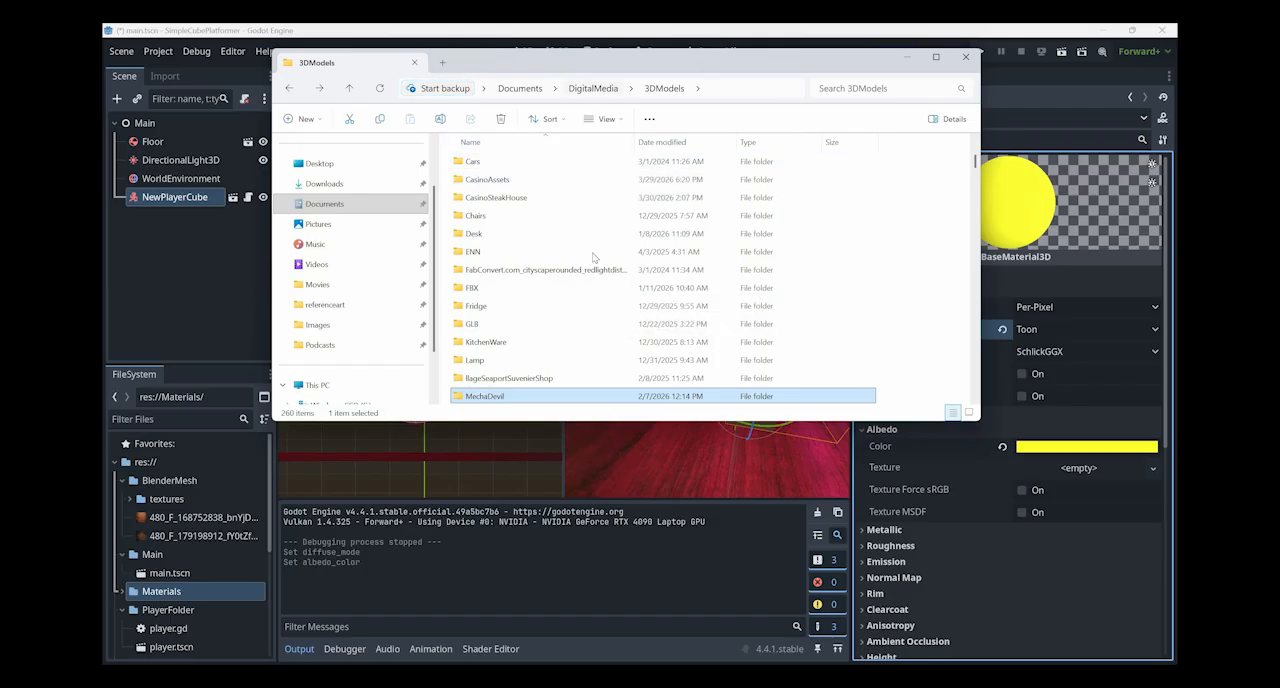
key("alt+Up")
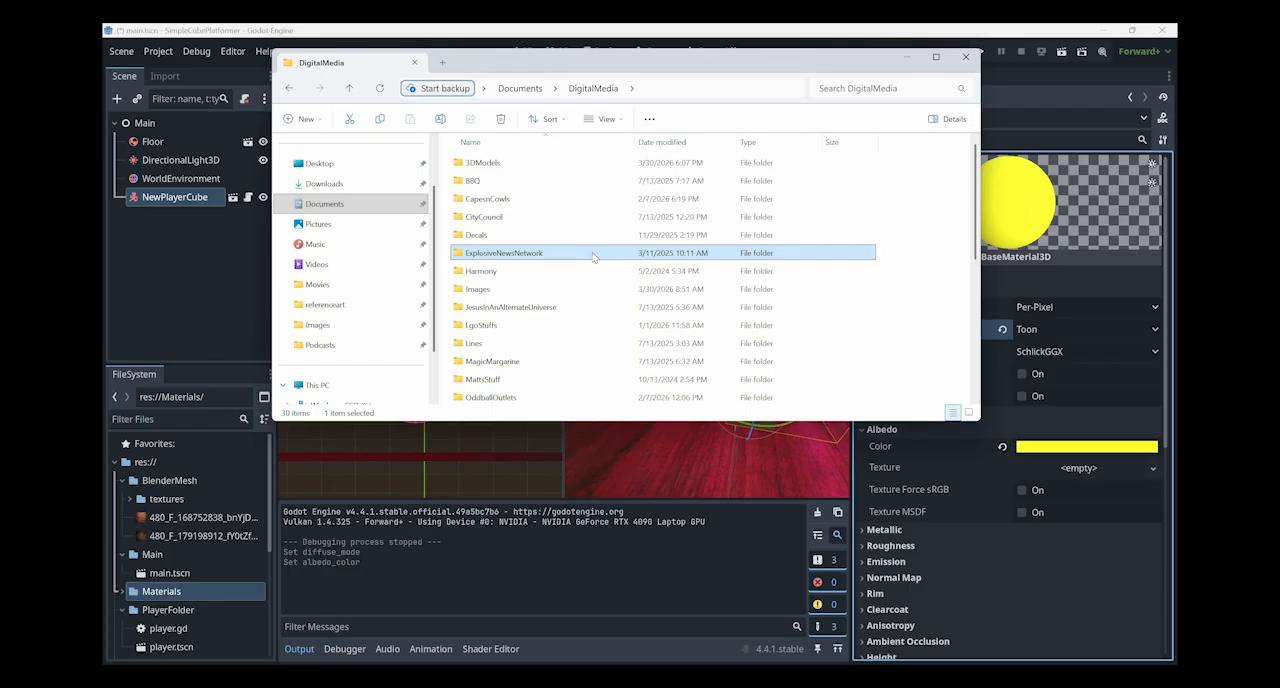
type("ti")
key("Return")
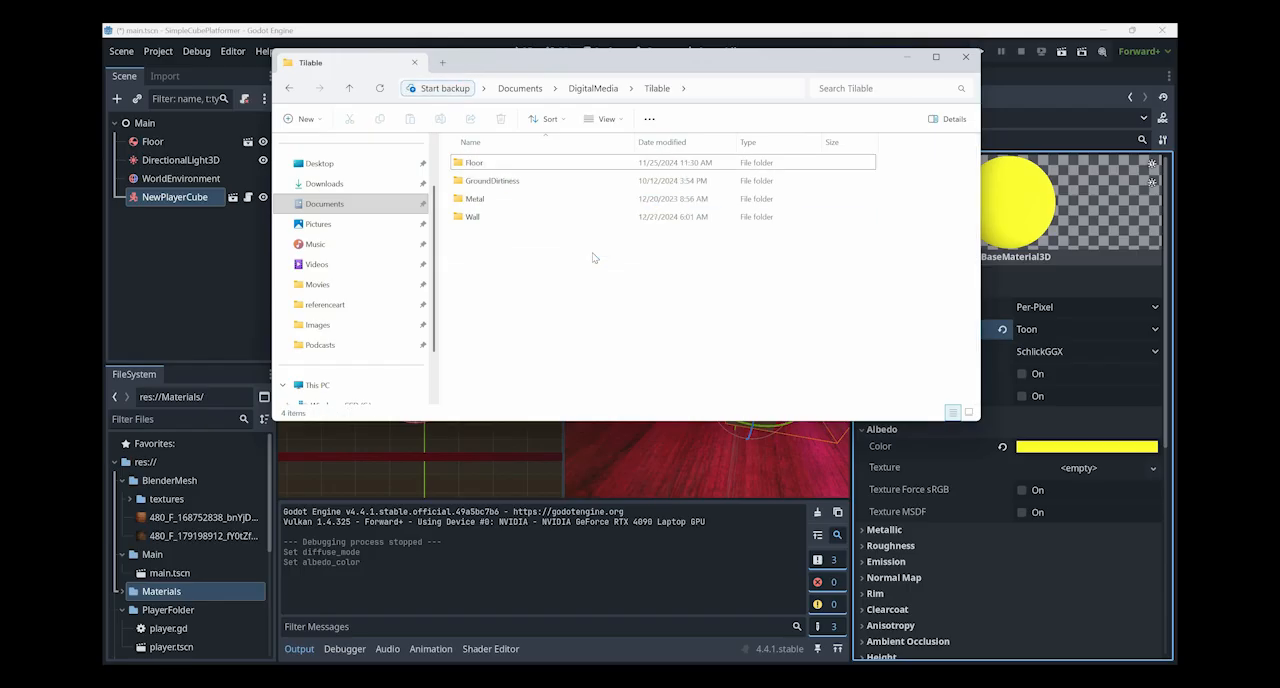
key("Down")
key("Up")
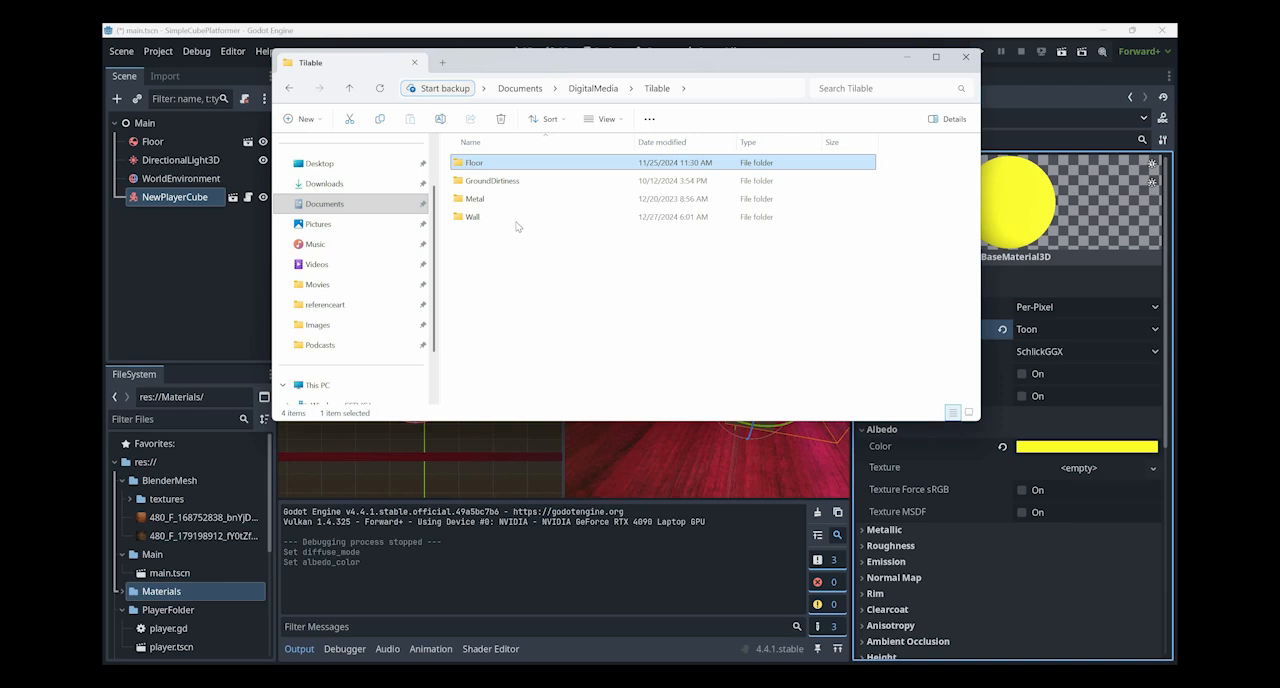
key("Return")
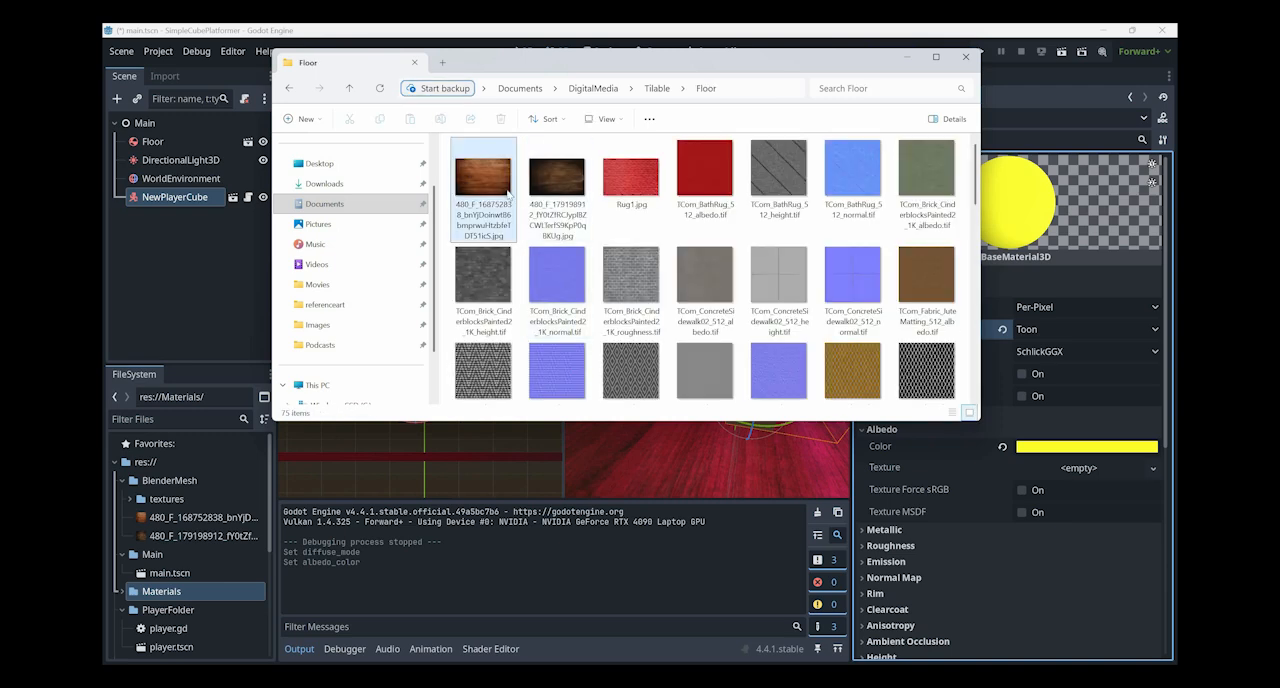
- Try to bring the two wood images from the Floor folder into the project's Materials folder and the material's albedo texture
left_click_drag(483, 188, 184, 595)
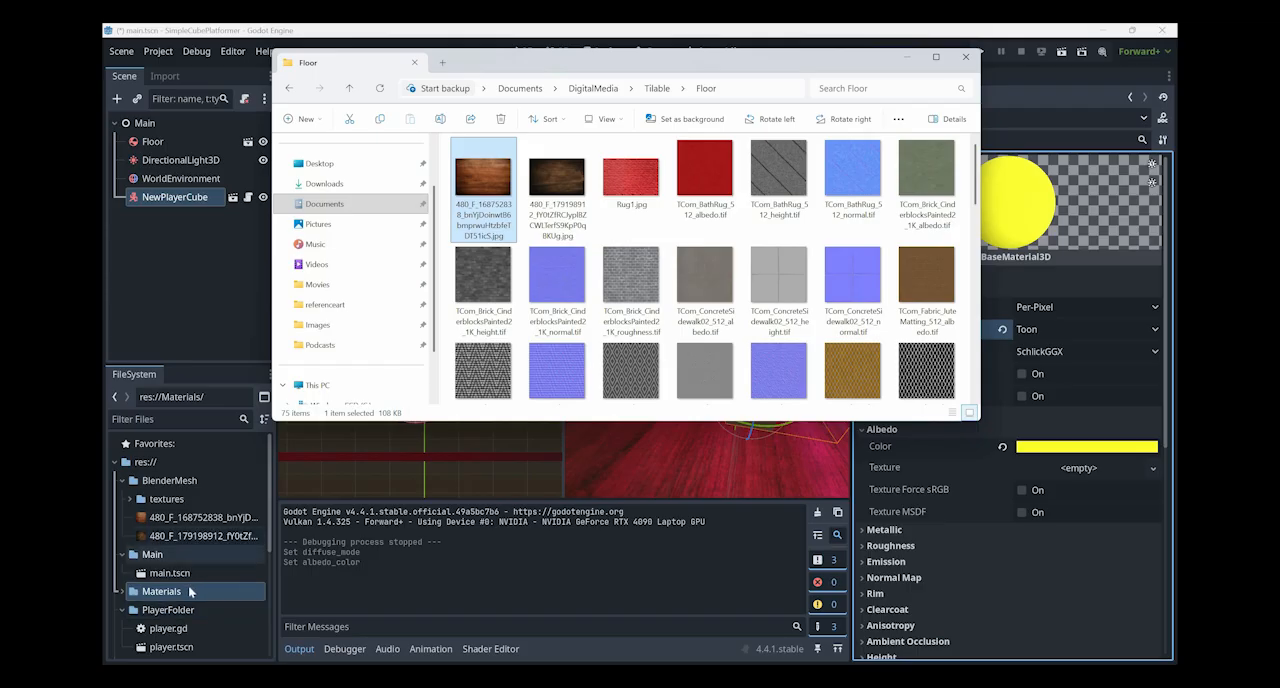
scroll(190, 590, "down", 5)
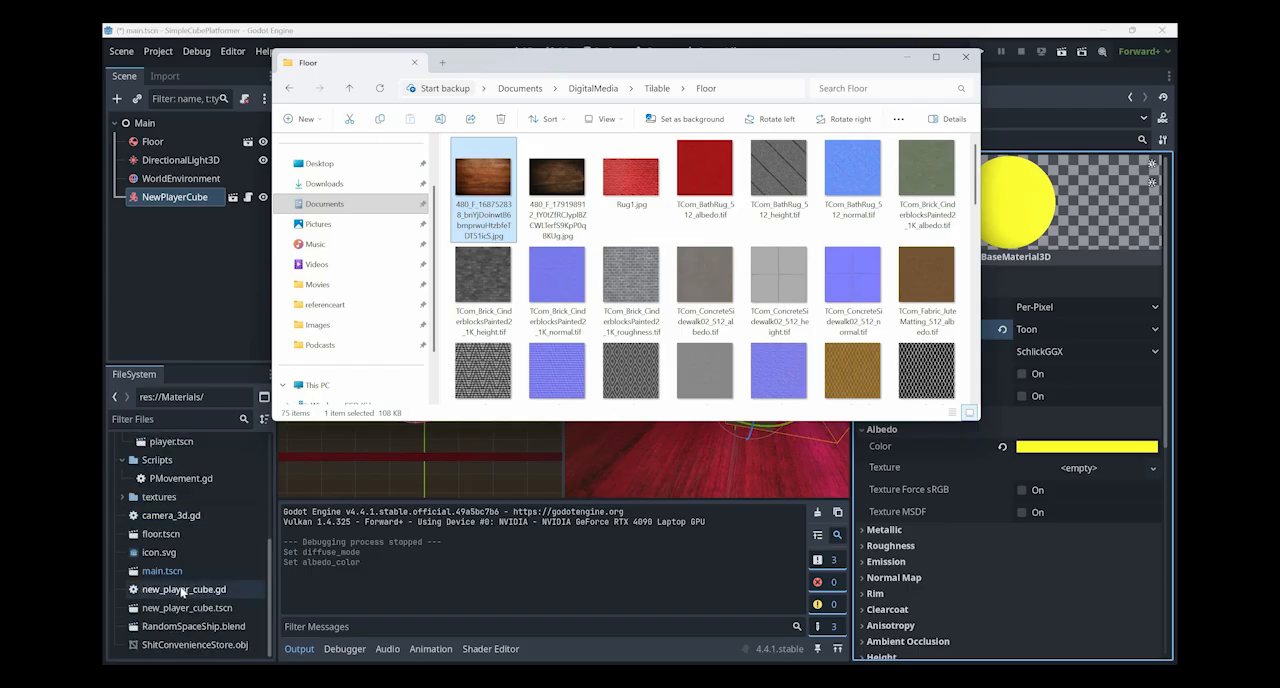
scroll(183, 590, "up", 5)
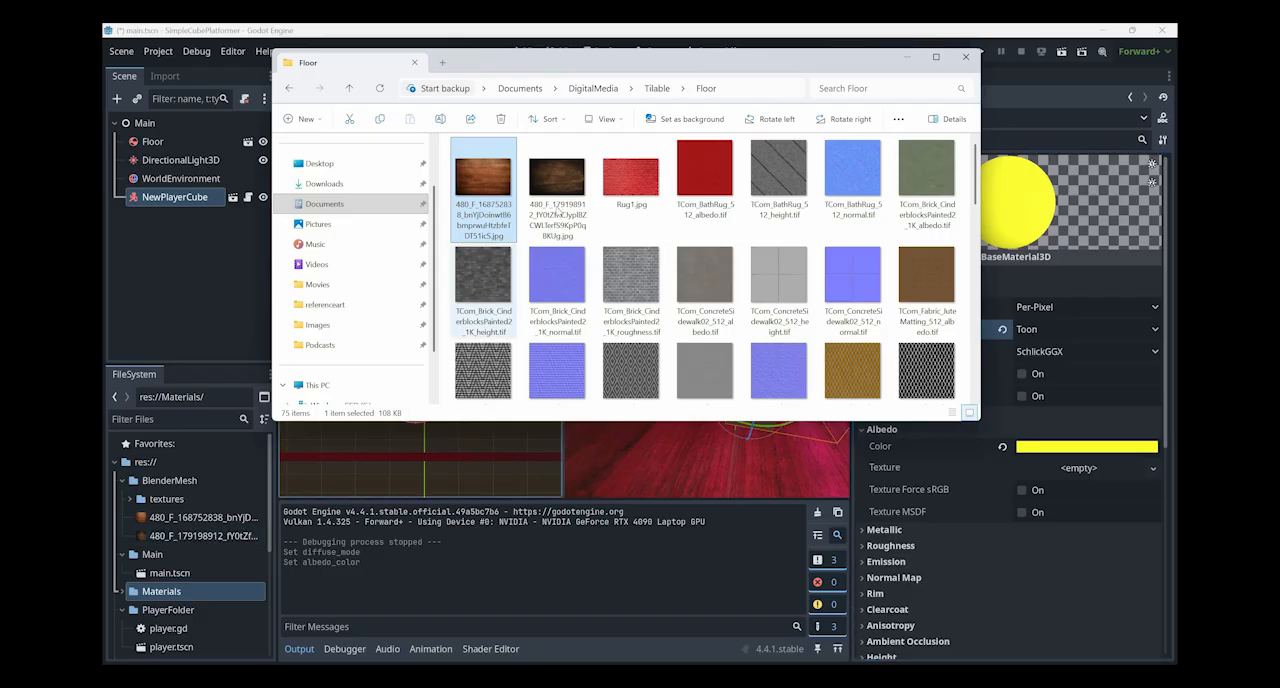
left_click_drag(557, 188, 1098, 471)
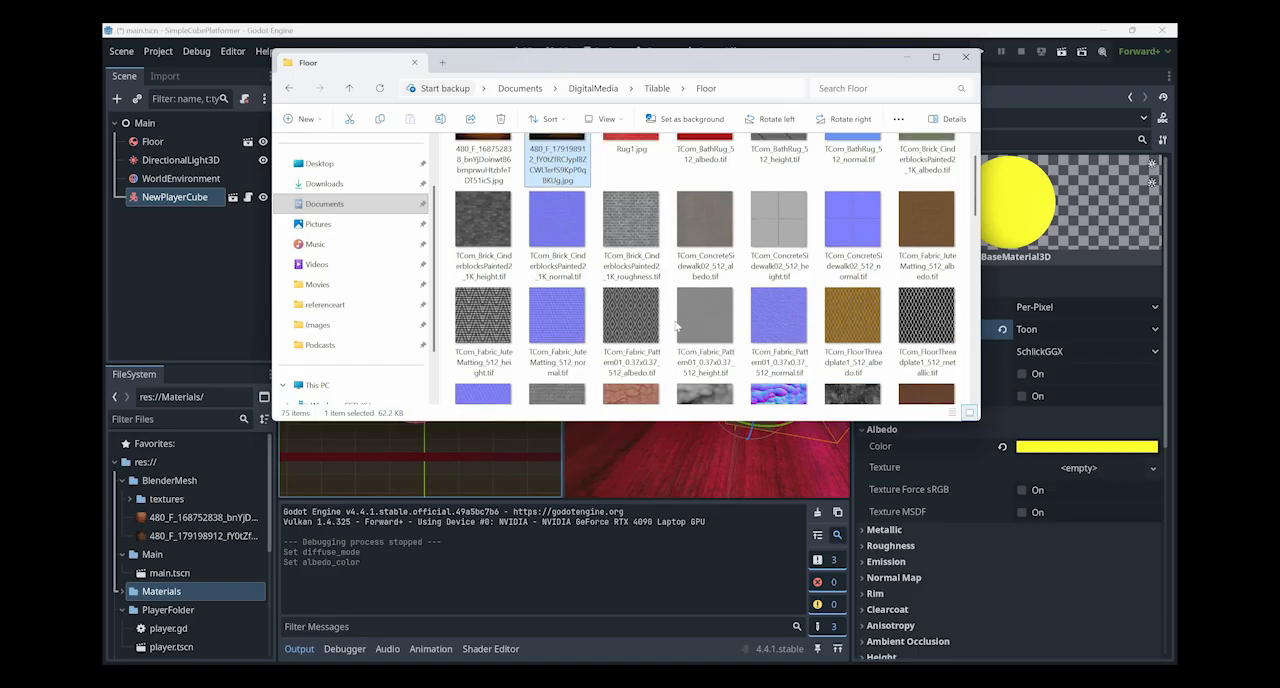
scroll(665, 313, "up", 3)
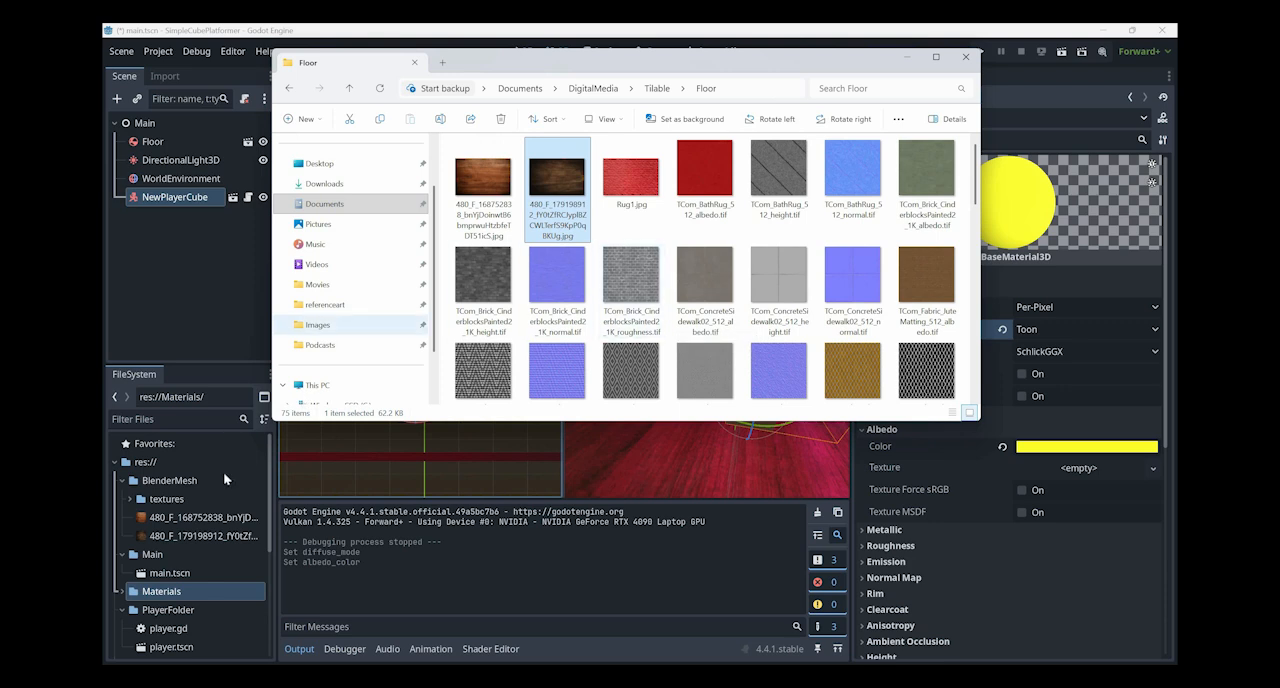
- Select the dark wood texture in BlenderMesh and try to import TCom_Brick_CinderblocksPainted2_1K_normal.tif from the Floor folder into the project
left_click(163, 540)
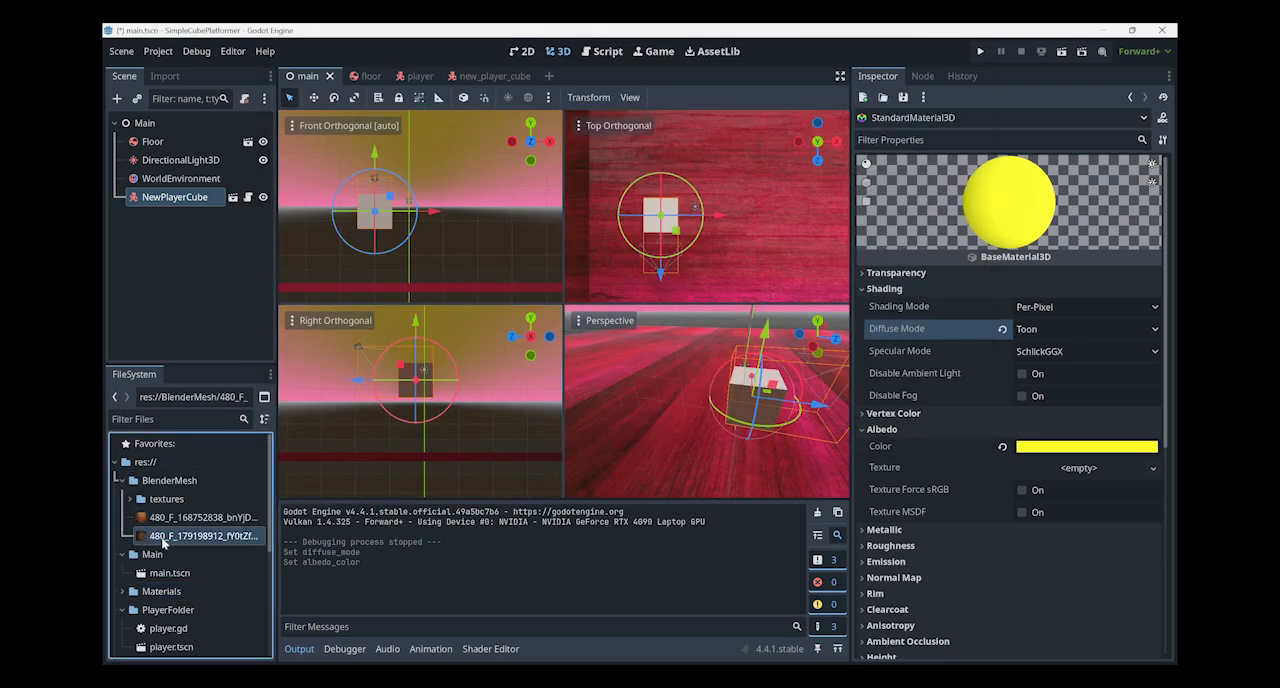
mouse_move(155, 533)
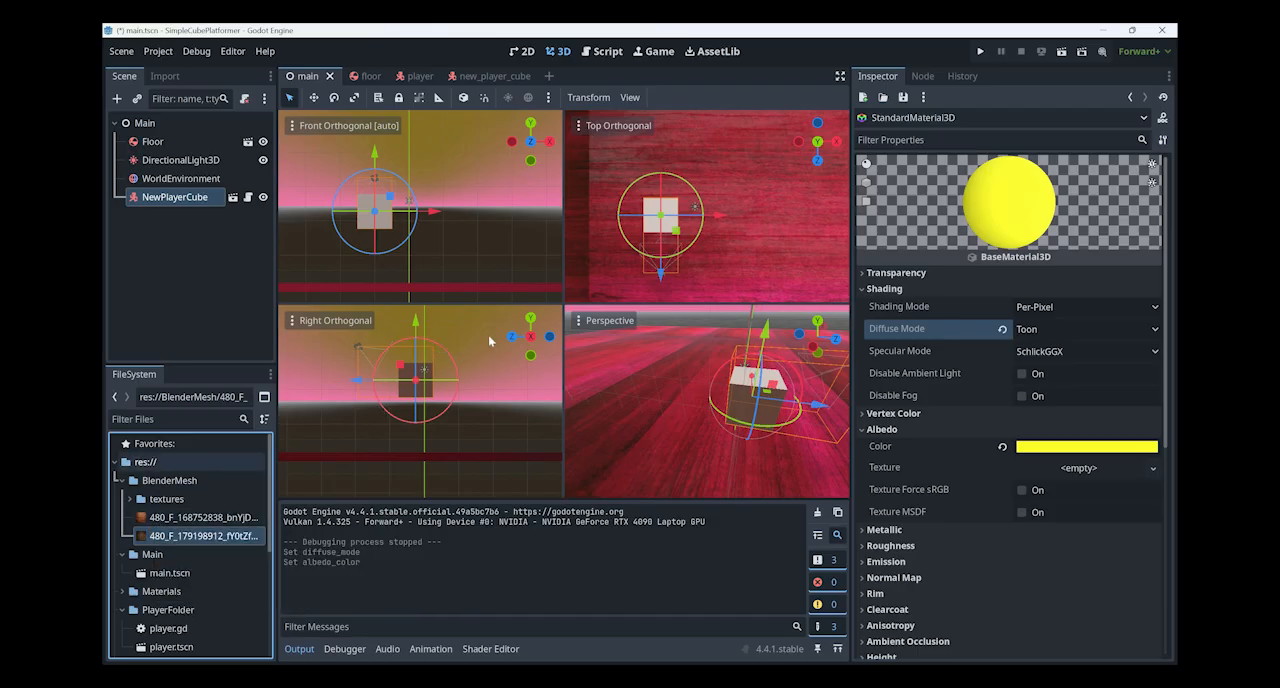
key("alt+Tab")
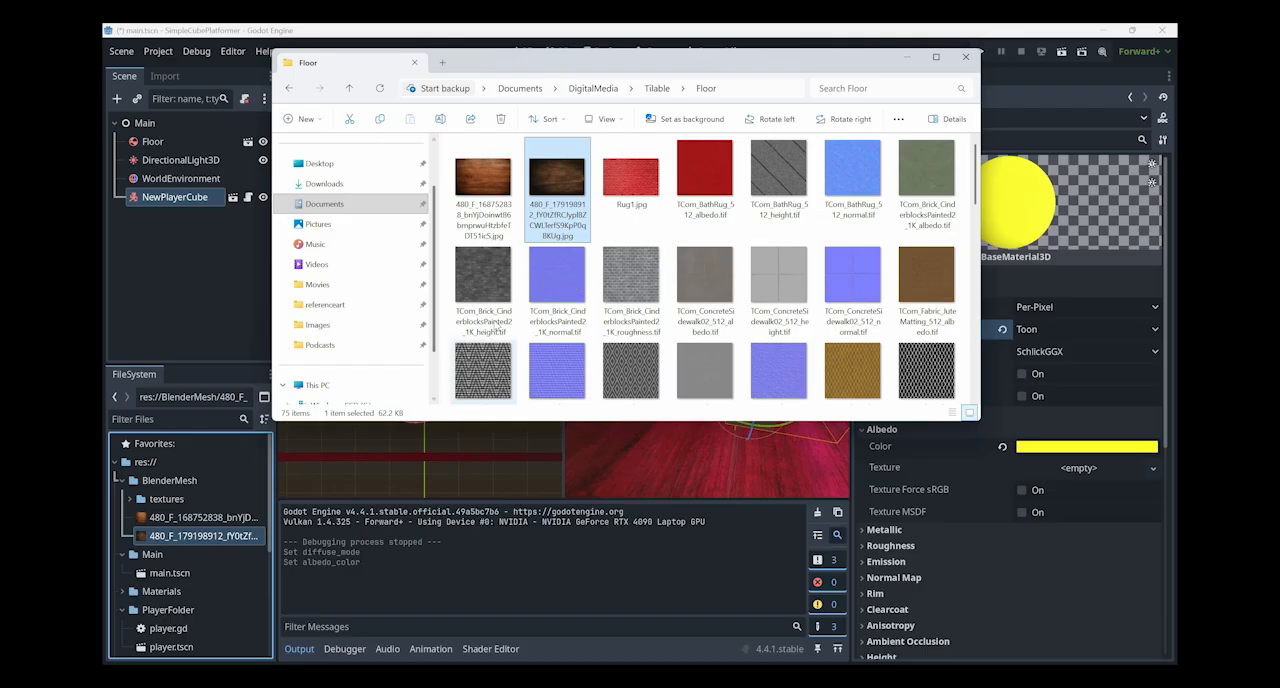
left_click_drag(557, 280, 209, 498)
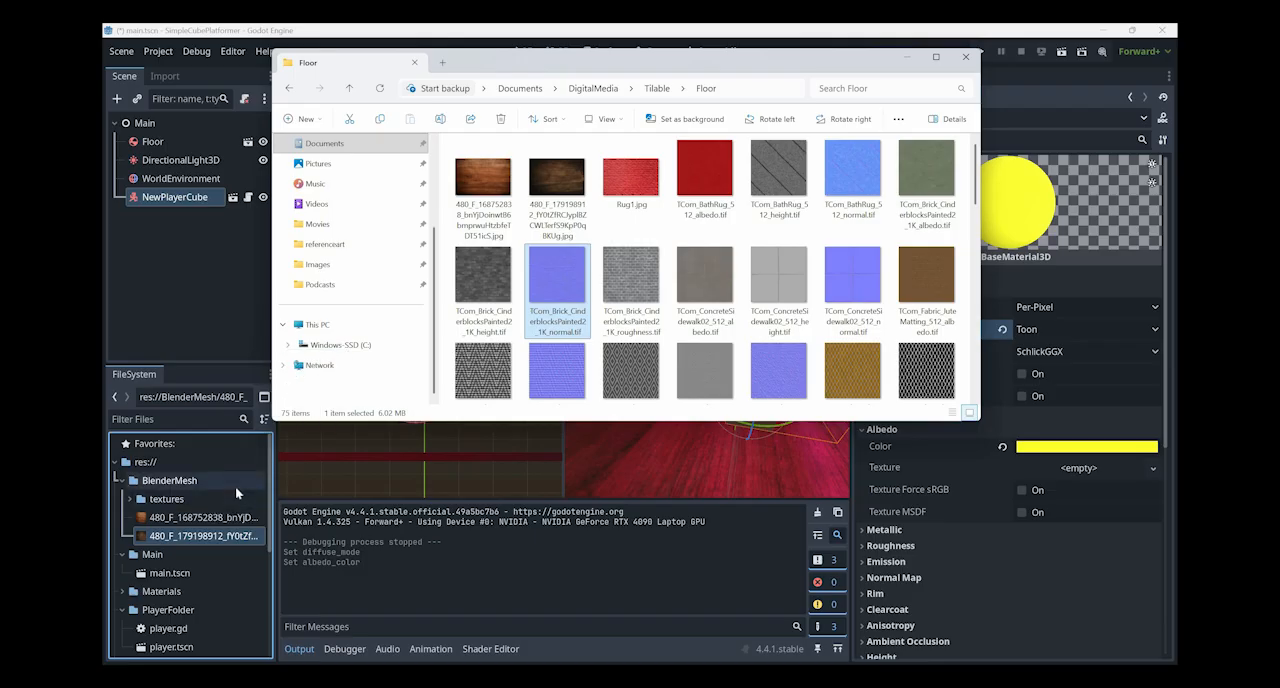
scroll(235, 486, "down", 5)
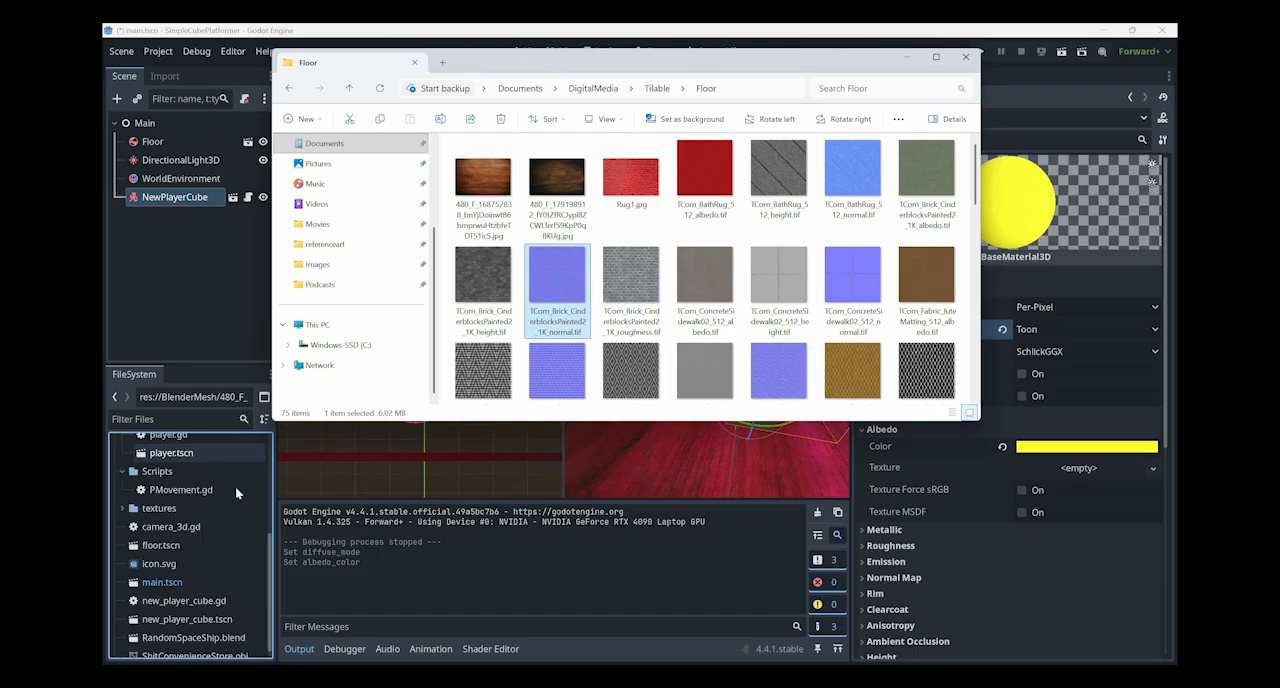
scroll(235, 486, "up", 5)
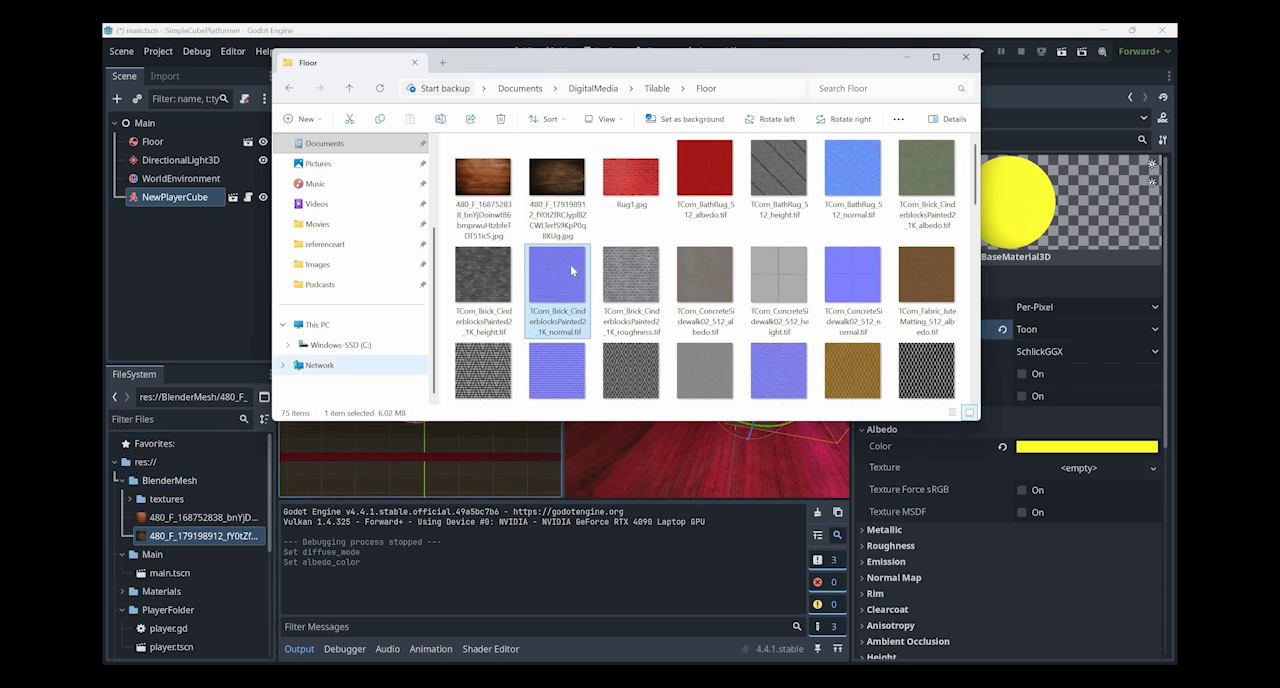
- Import DevilRoughness.png from the MechaDevil model's DevilTextureMaps folder into the project's BlenderMesh folder and select it
mouse_move(570, 266)
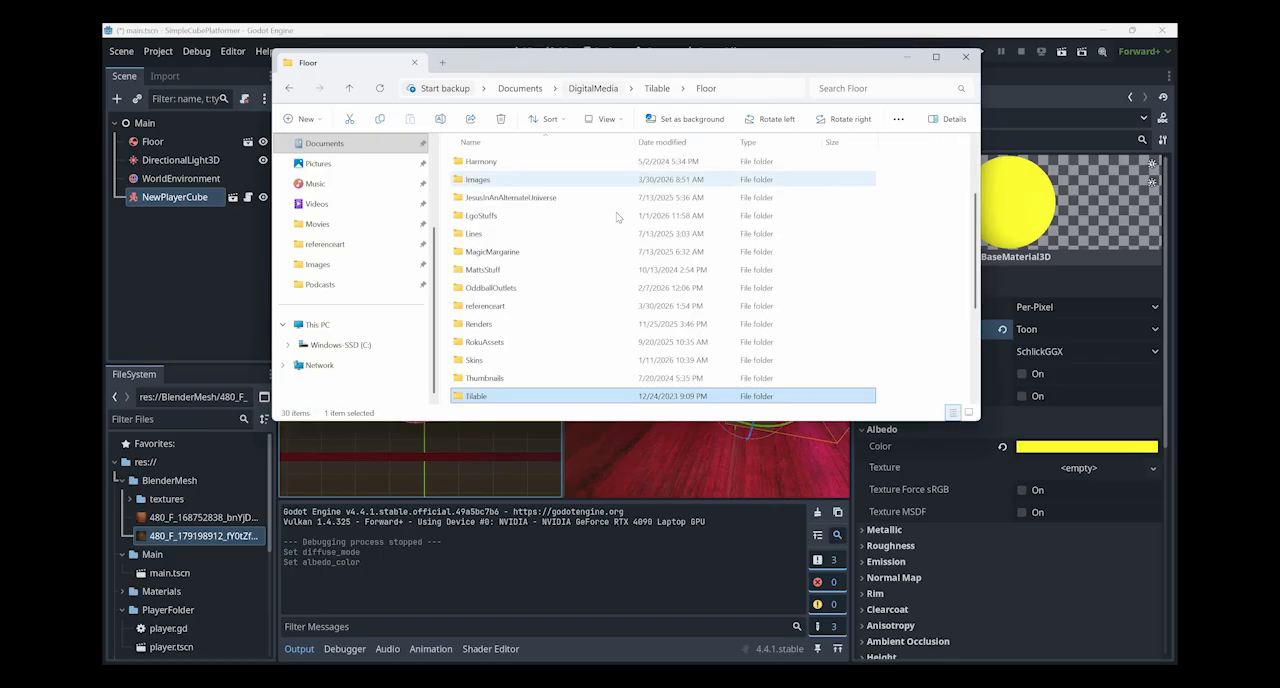
left_click(617, 213)
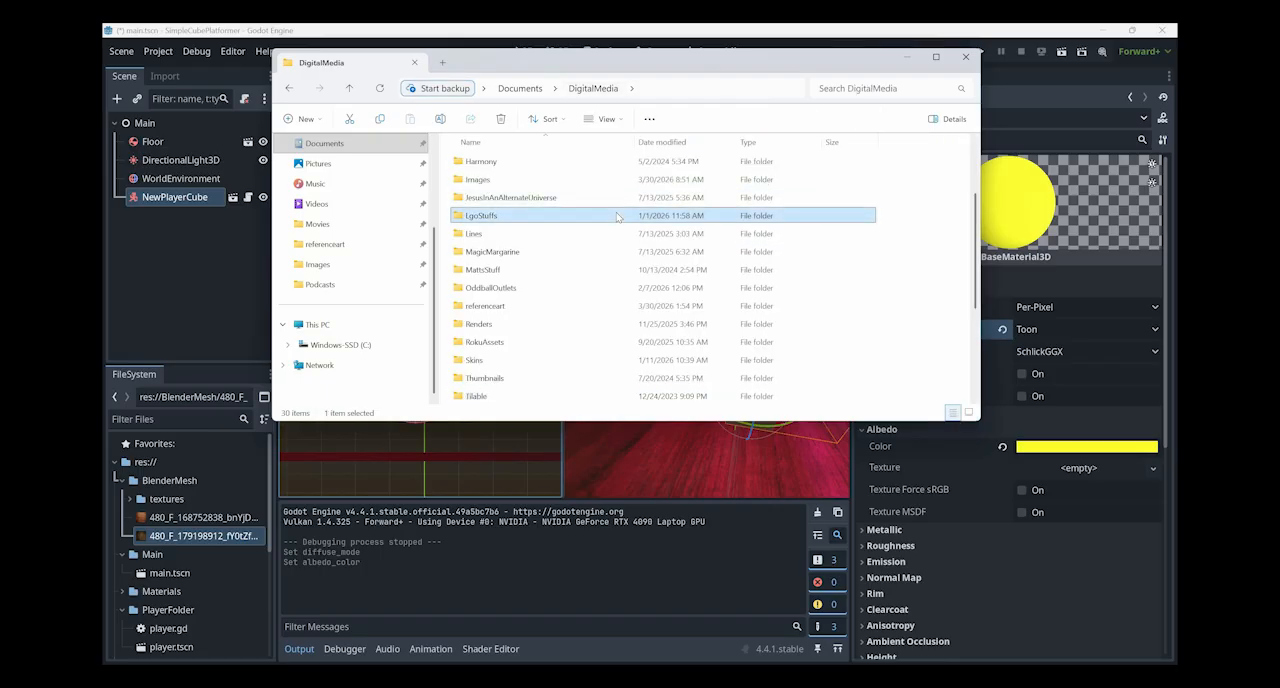
key("3")
key("Return")
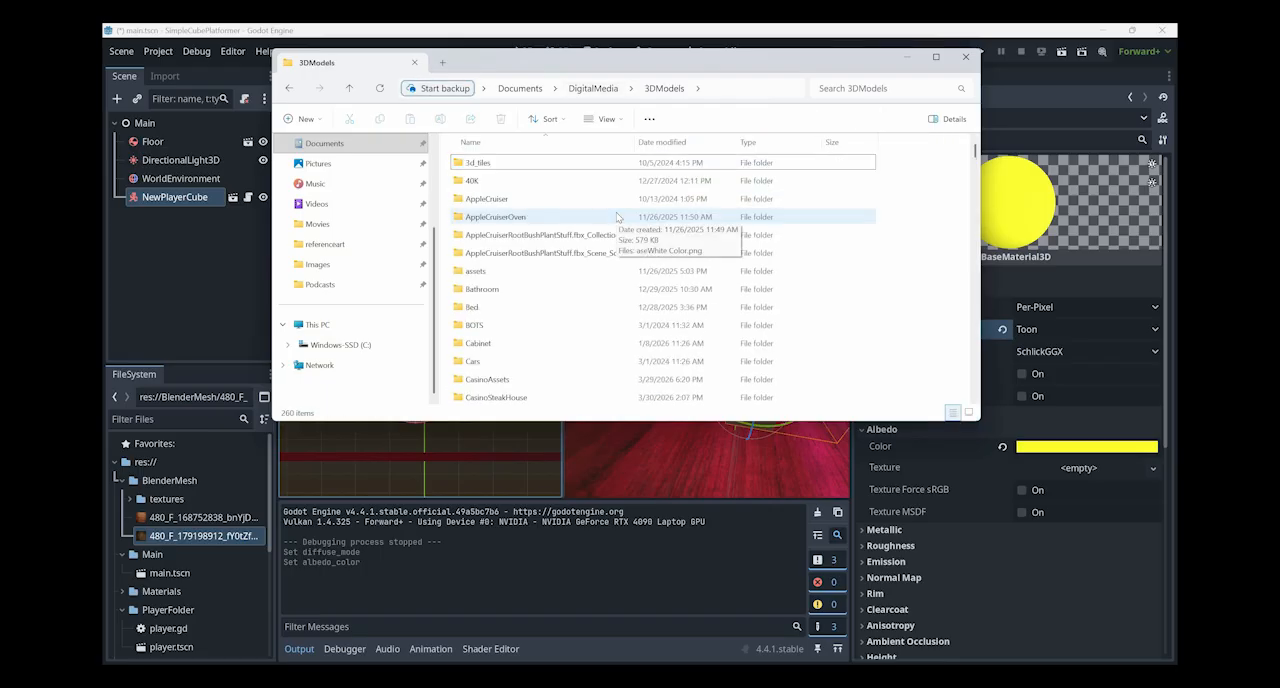
key("m")
key("Return")
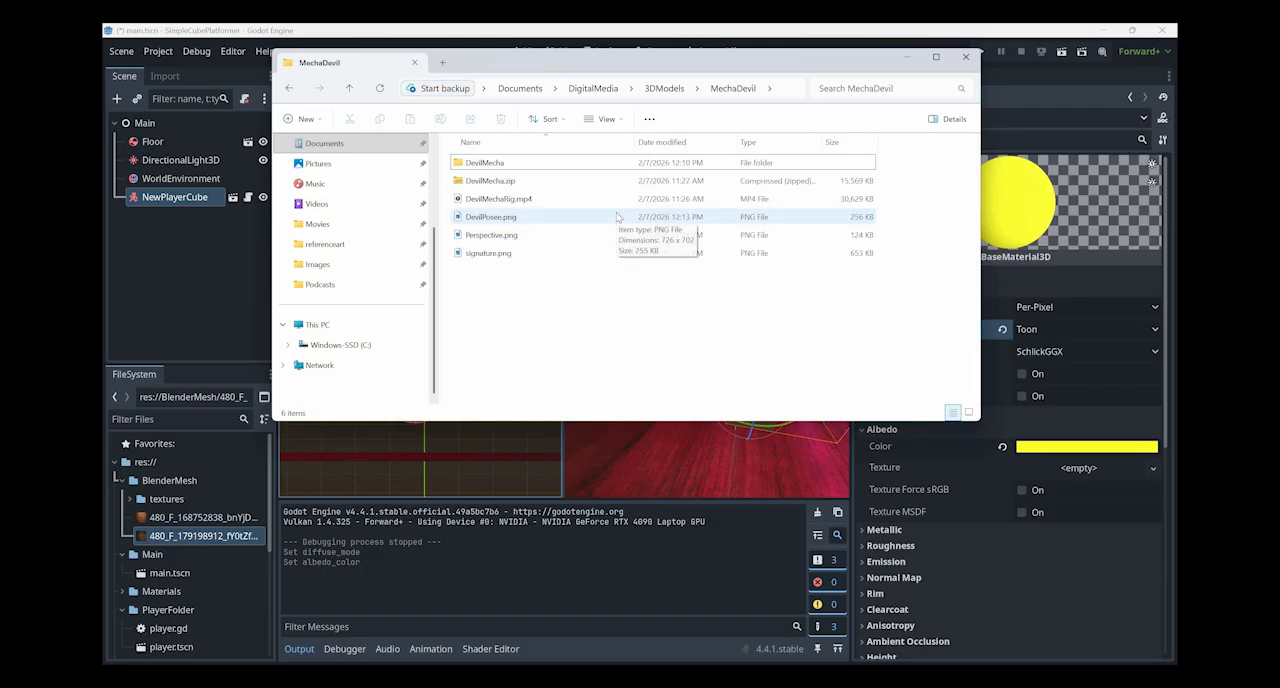
key("d")
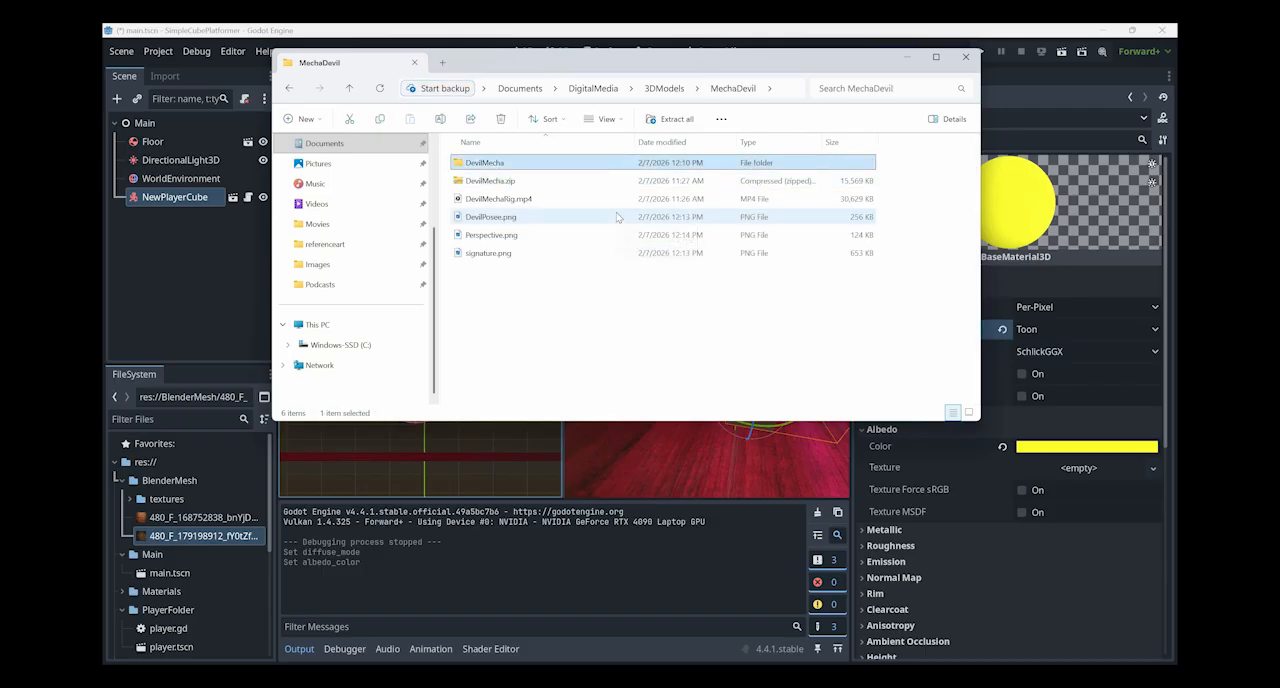
key("Return")
key("d")
key("d")
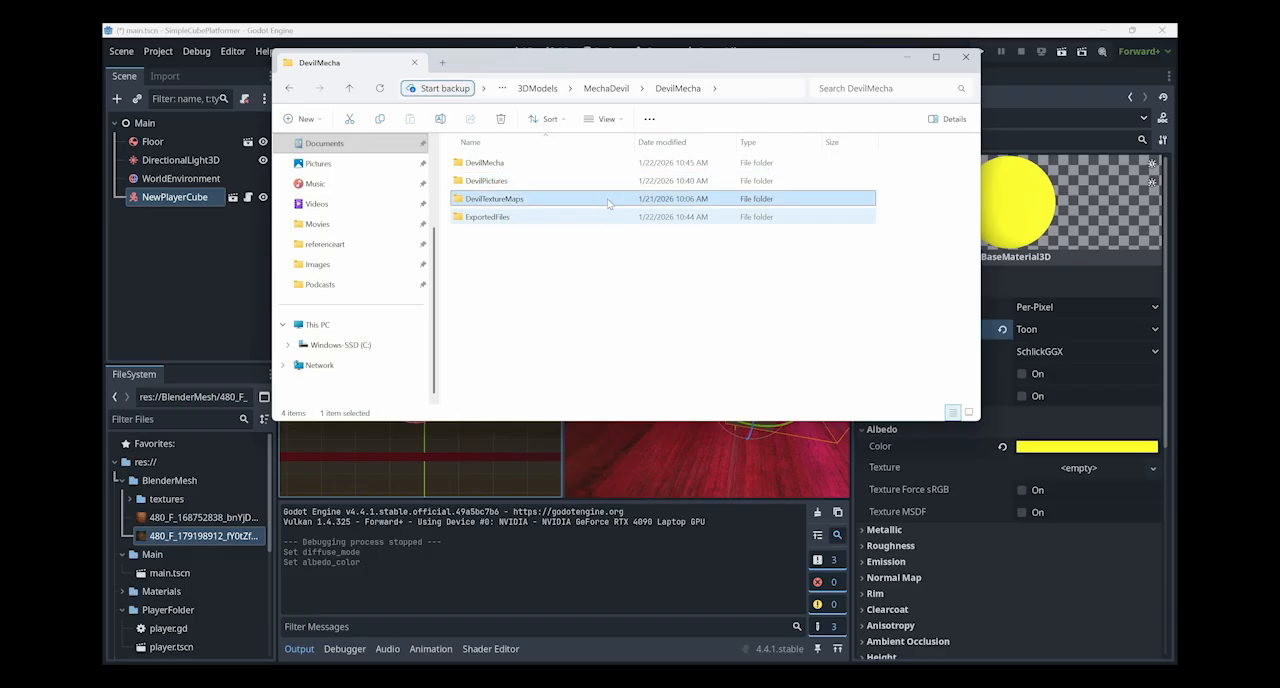
key("Return")
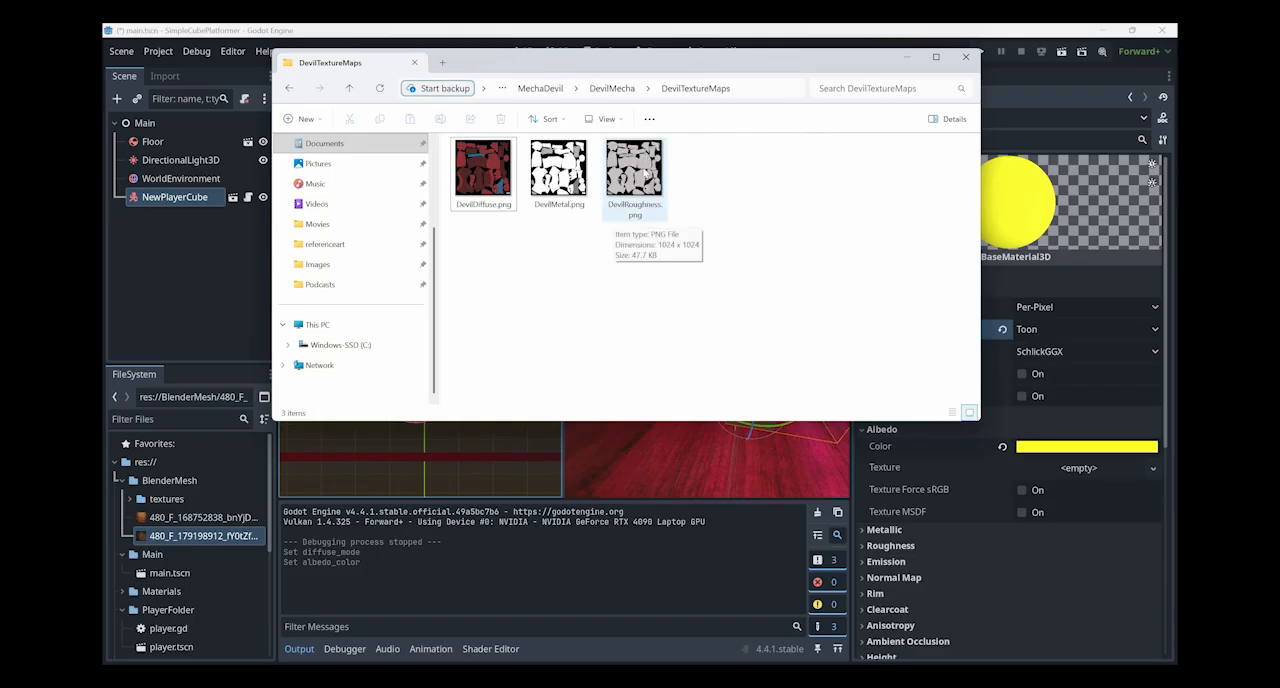
left_click_drag(540, 264, 184, 522)
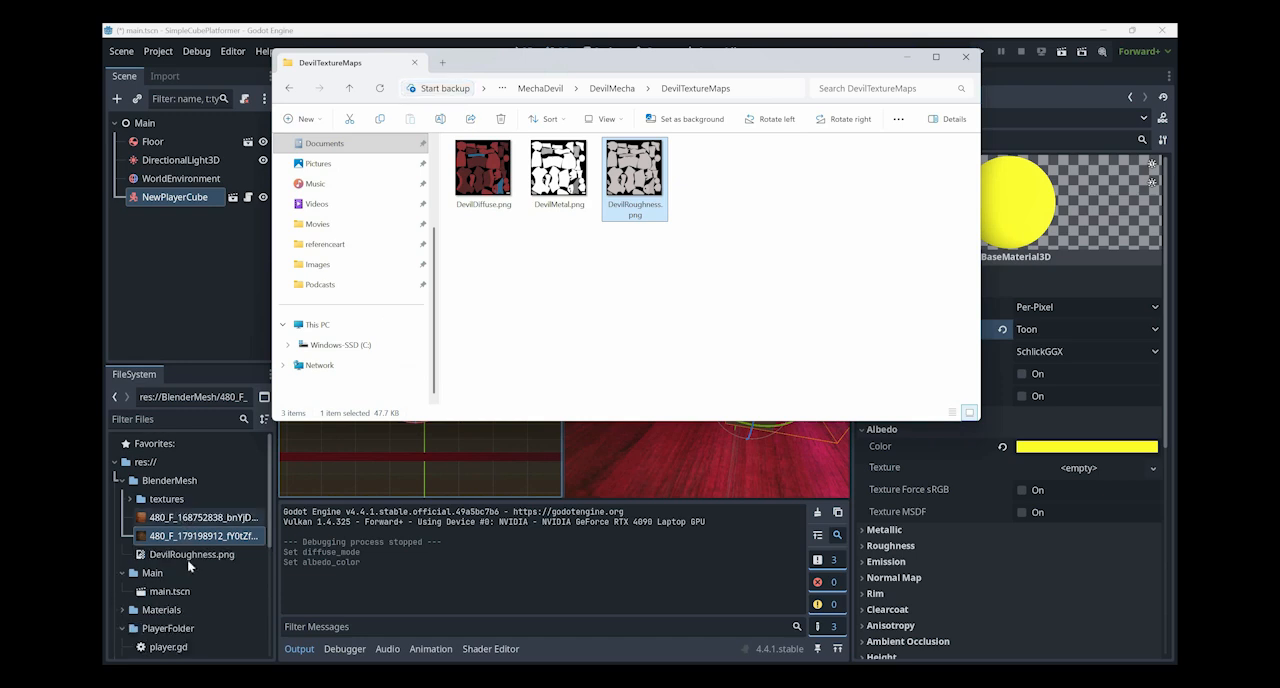
left_click(187, 555)
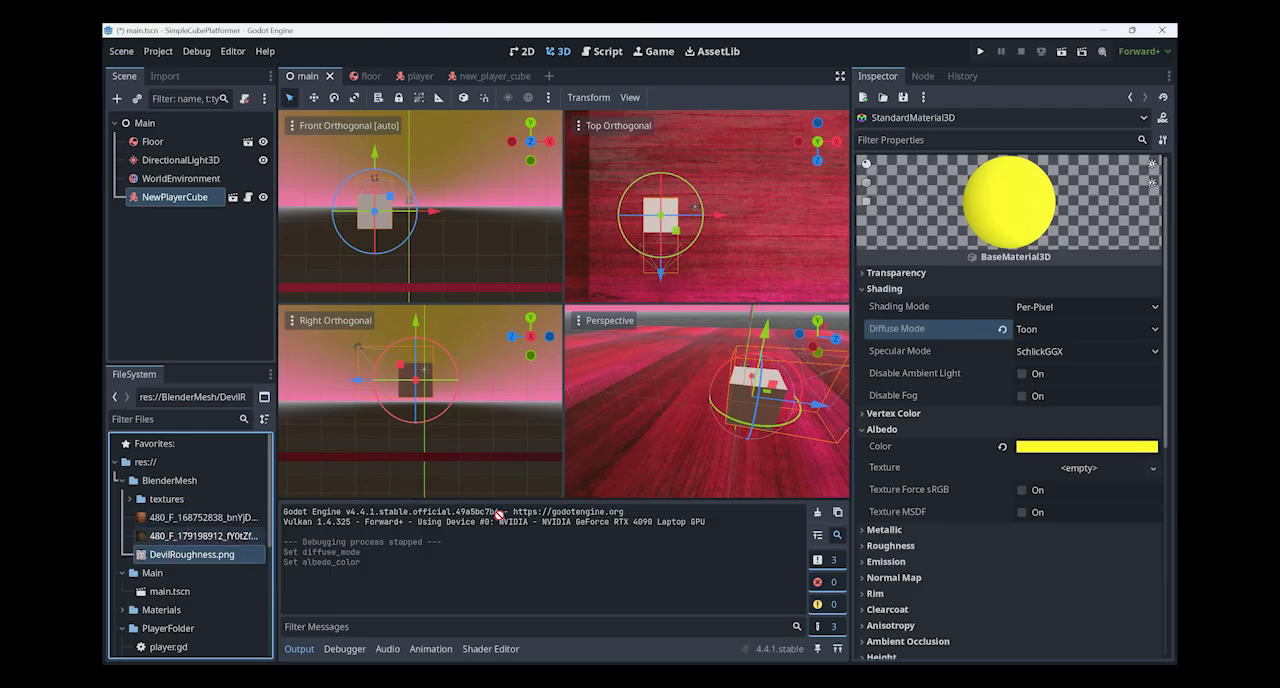
- Assign the dark wood image 480_F_179198912 from BlenderMesh as the material's albedo texture
left_click_drag(200, 535, 1051, 472)
left_click_drag(975, 466, 1050, 467)
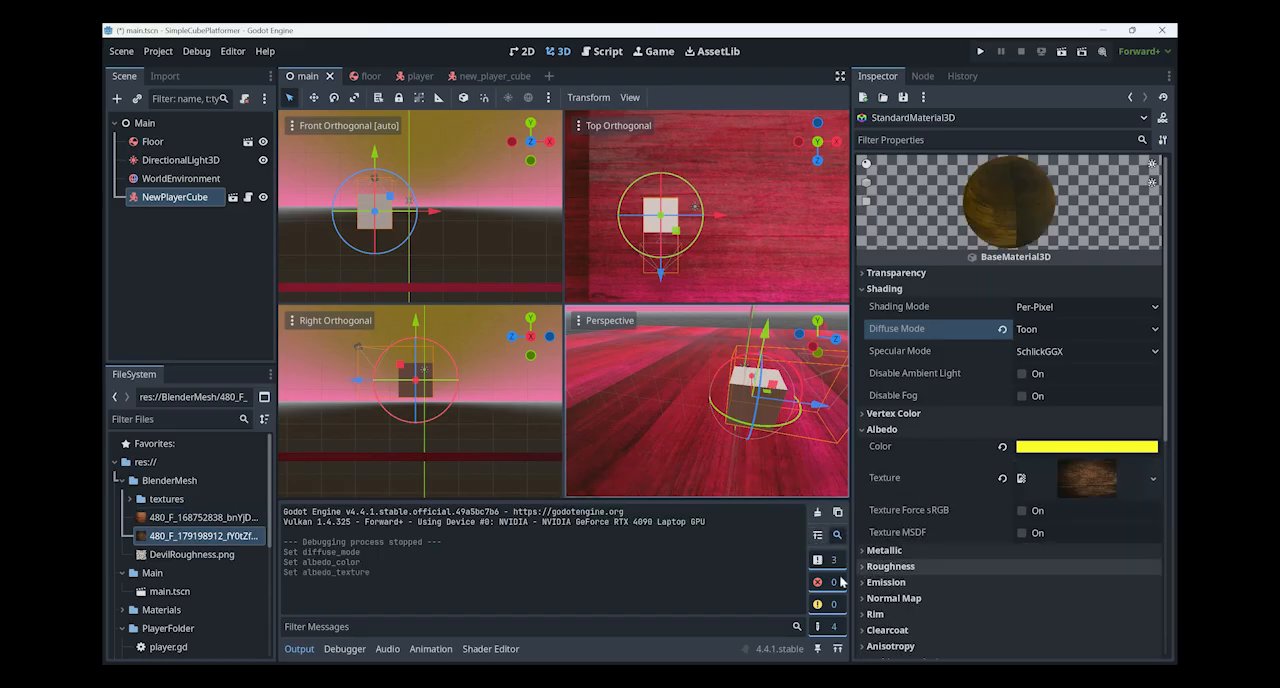
- Try out the material's Roughness and Metallic values, returning Roughness to 1.0 and Metallic to 0.0
left_click(1049, 568)
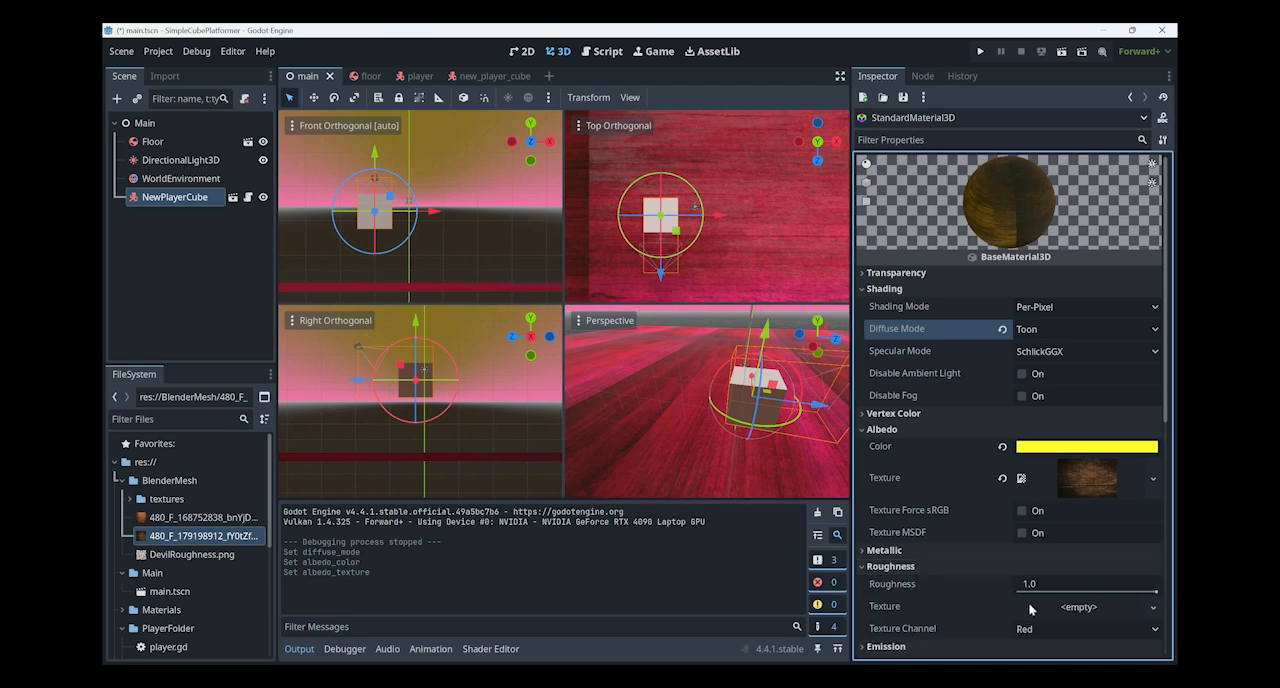
left_click_drag(1157, 592, 926, 560)
key("ctrl+z")
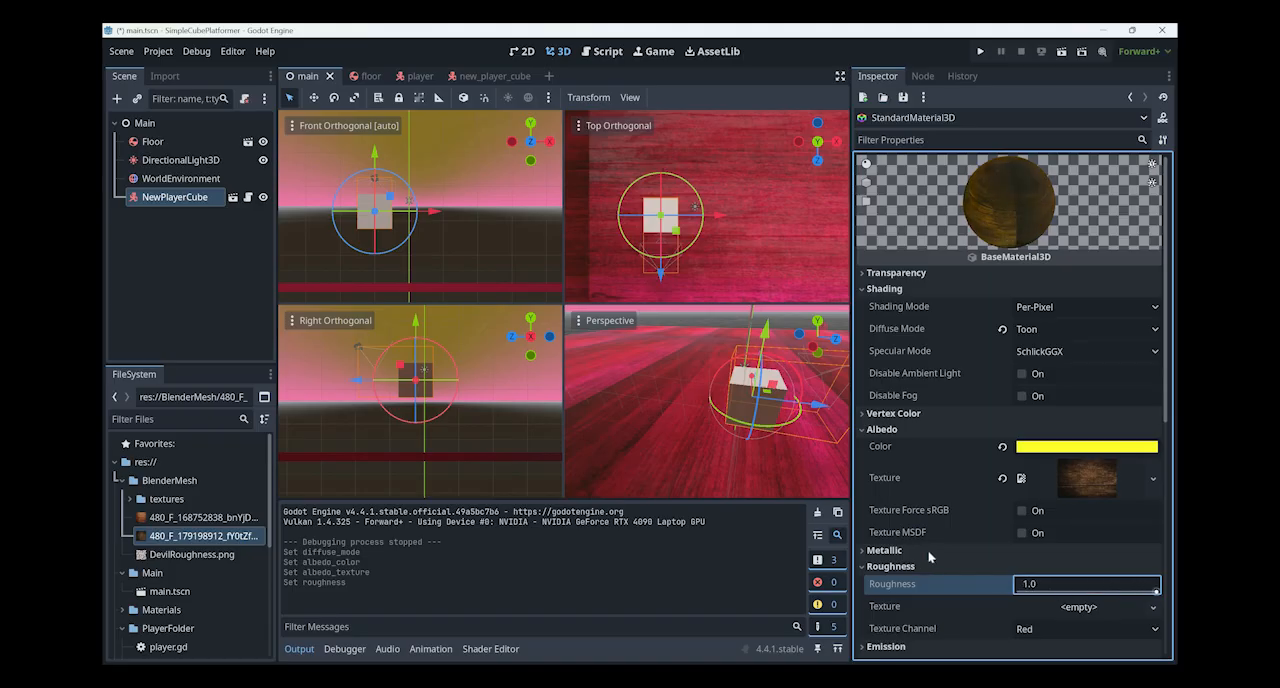
left_click(950, 550)
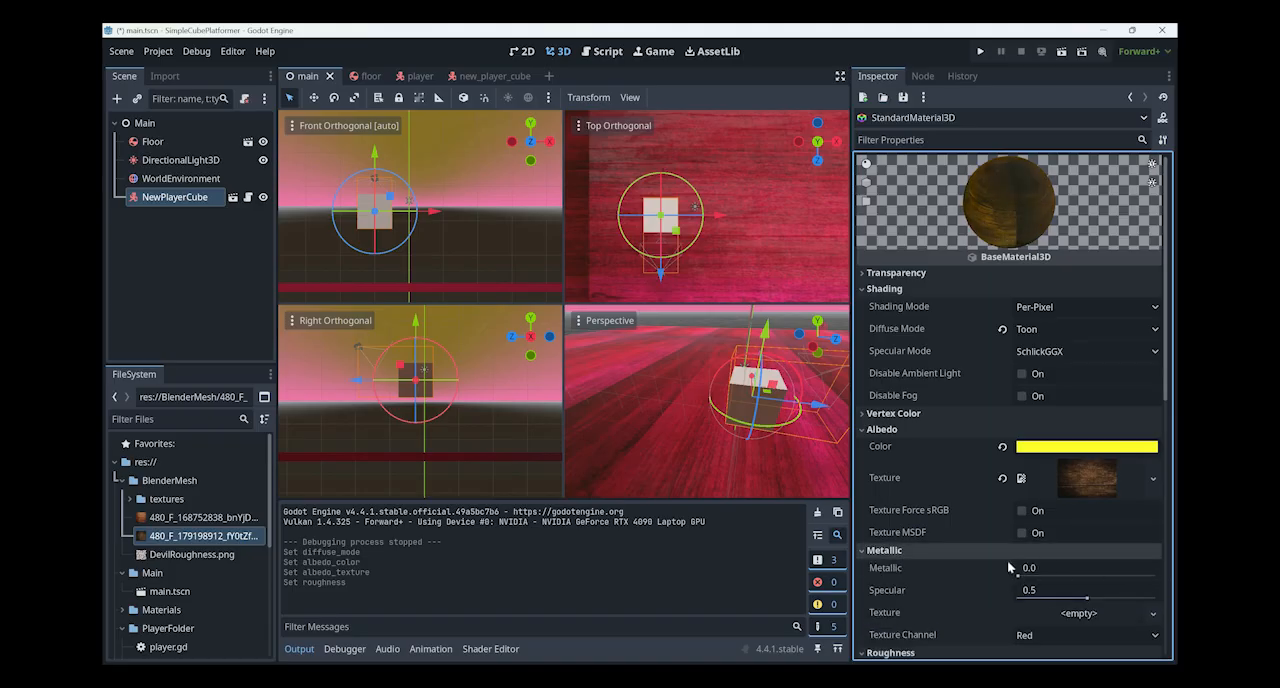
left_click_drag(1018, 575, 818, 580)
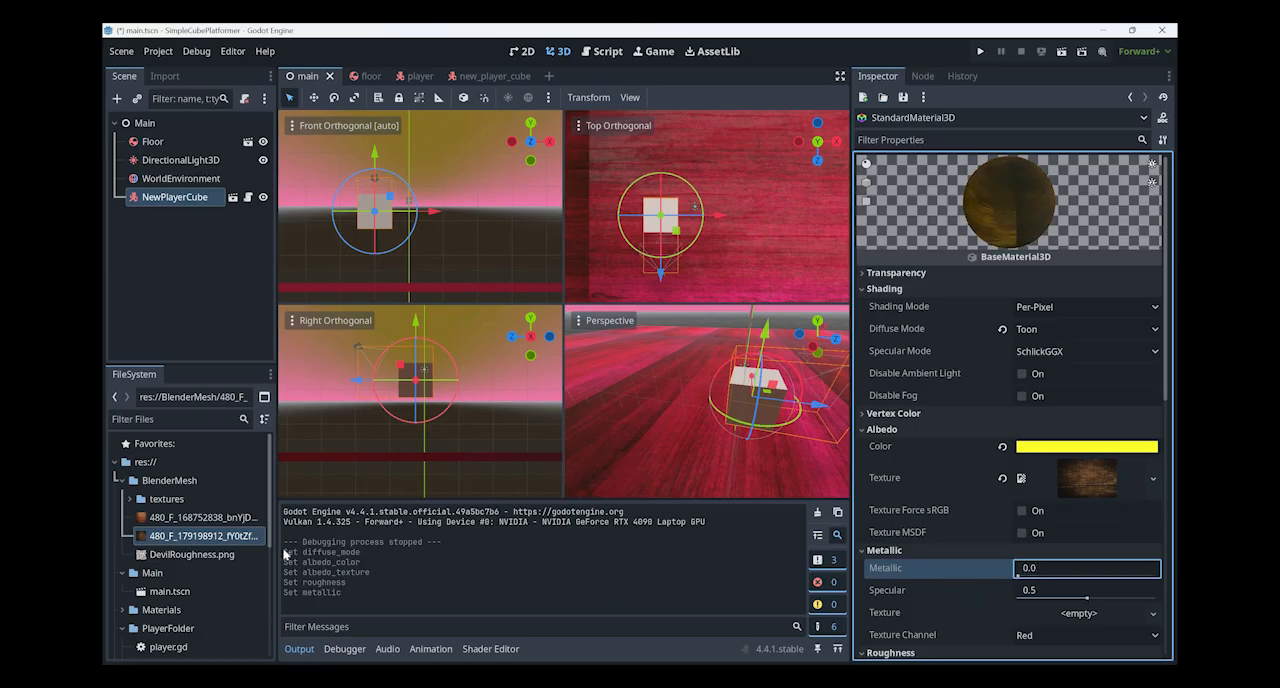
- Assign DevilRoughness.png from BlenderMesh as the material's metallic texture and rotate the preview sphere to inspect it
left_click_drag(221, 558, 975, 566)
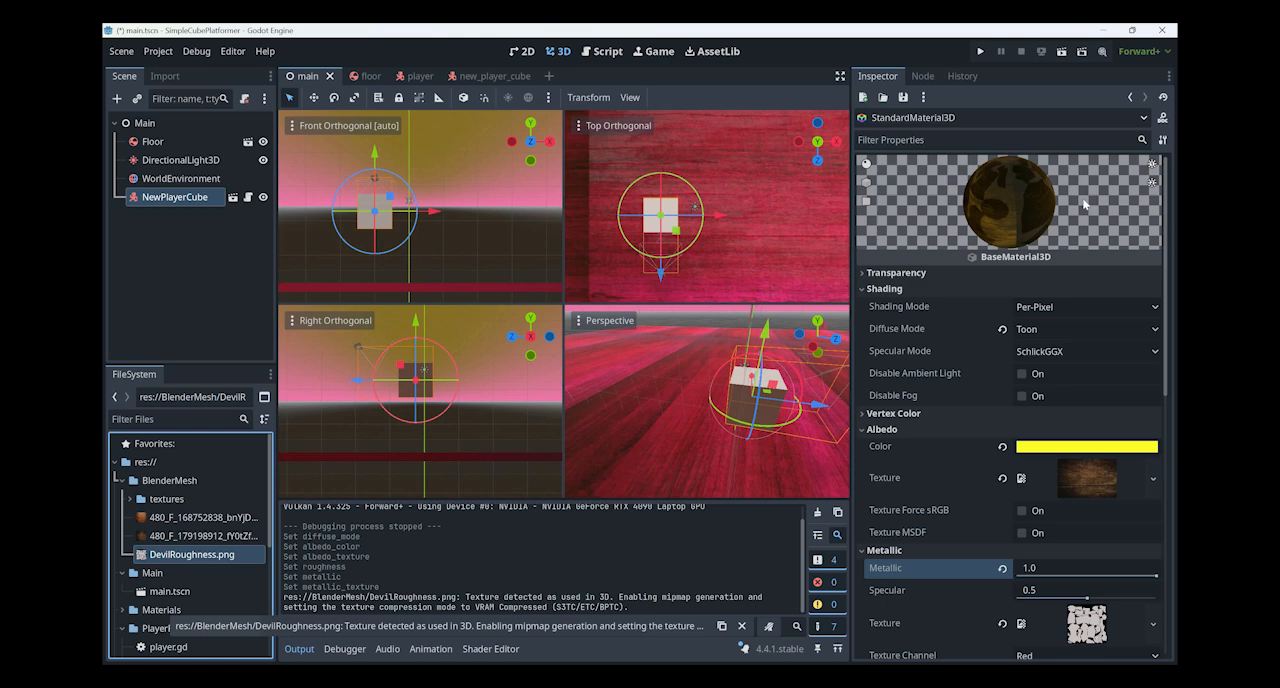
left_click_drag(1080, 229, 905, 276)
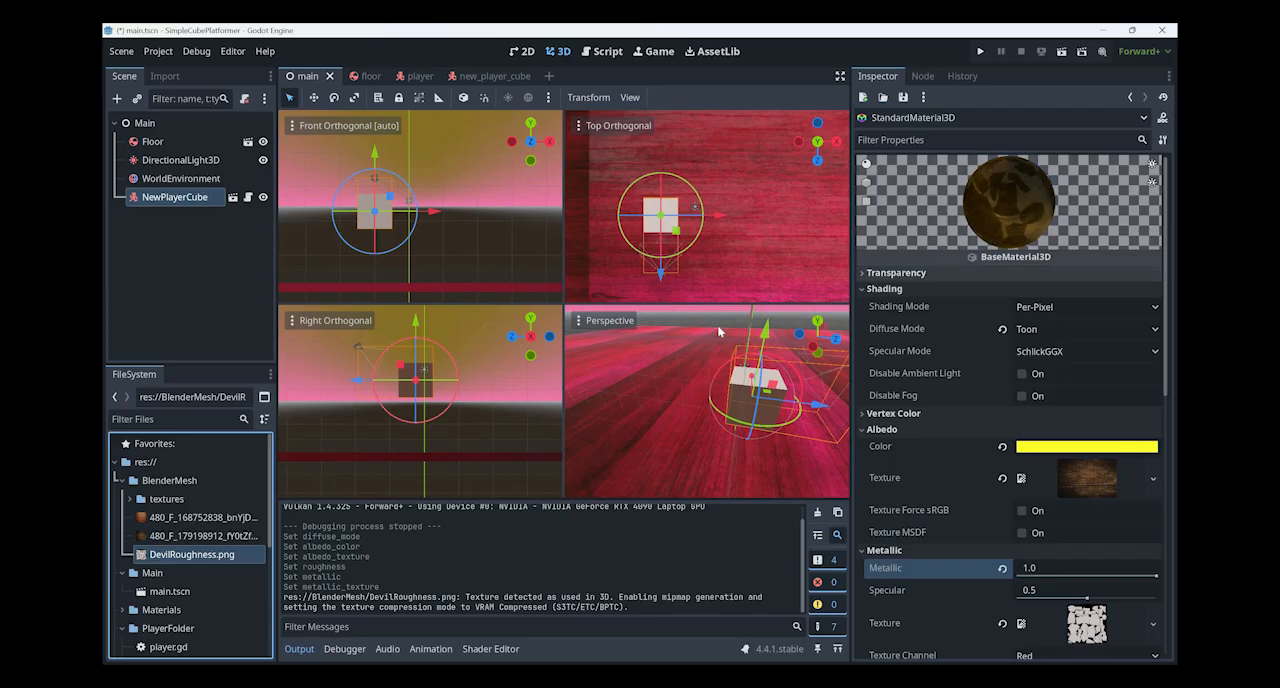
- Switch to File Explorer, view DevilPosee.png in the MechaDevil folder, close it and return to Godot
key("alt+Tab")
key("alt+Up")
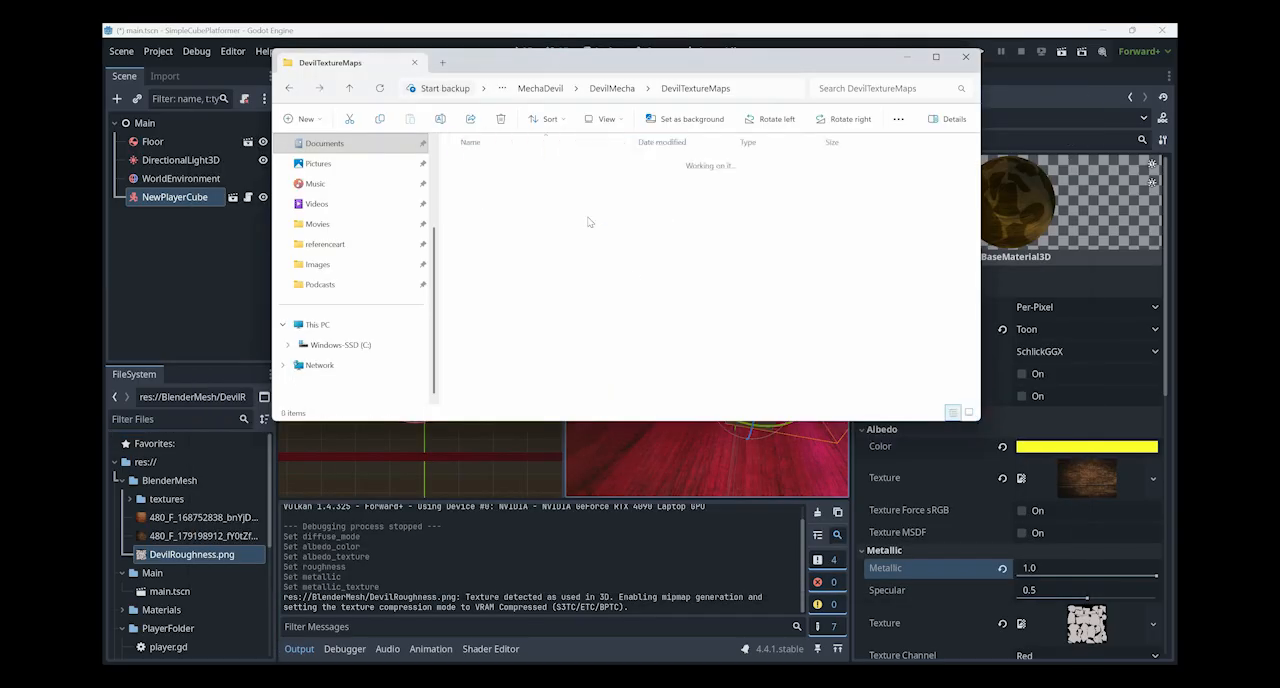
key("alt+Up")
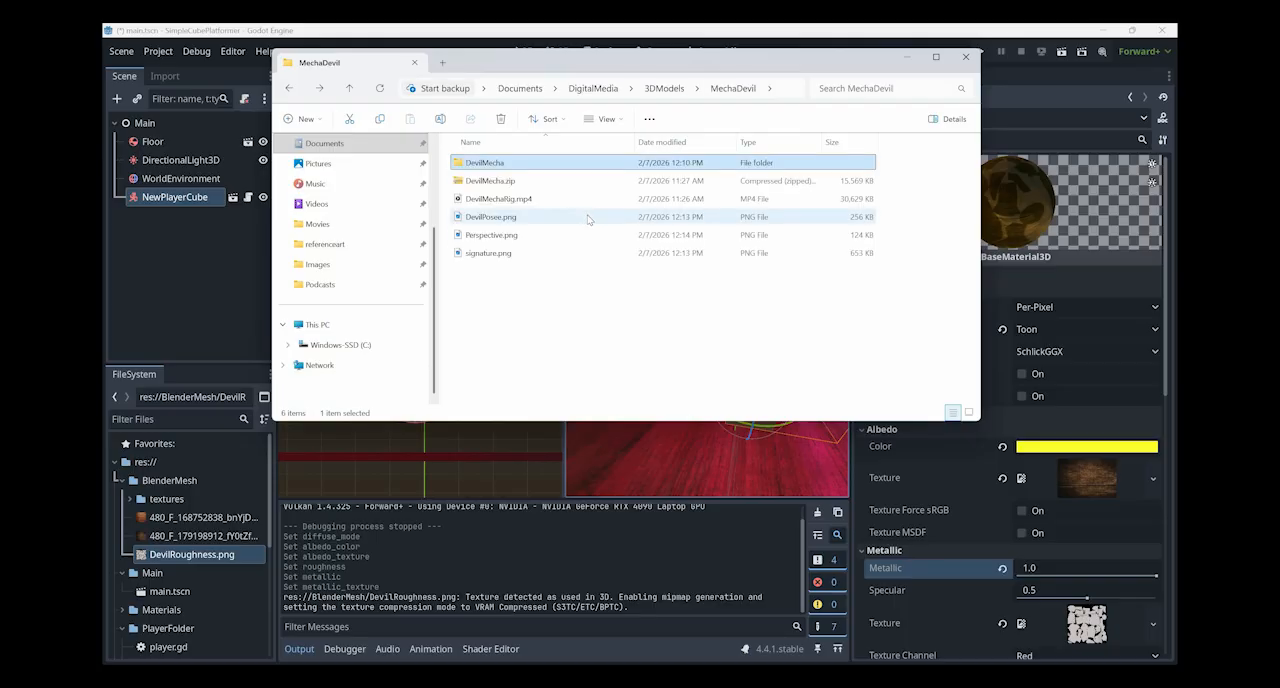
double_click(589, 221)
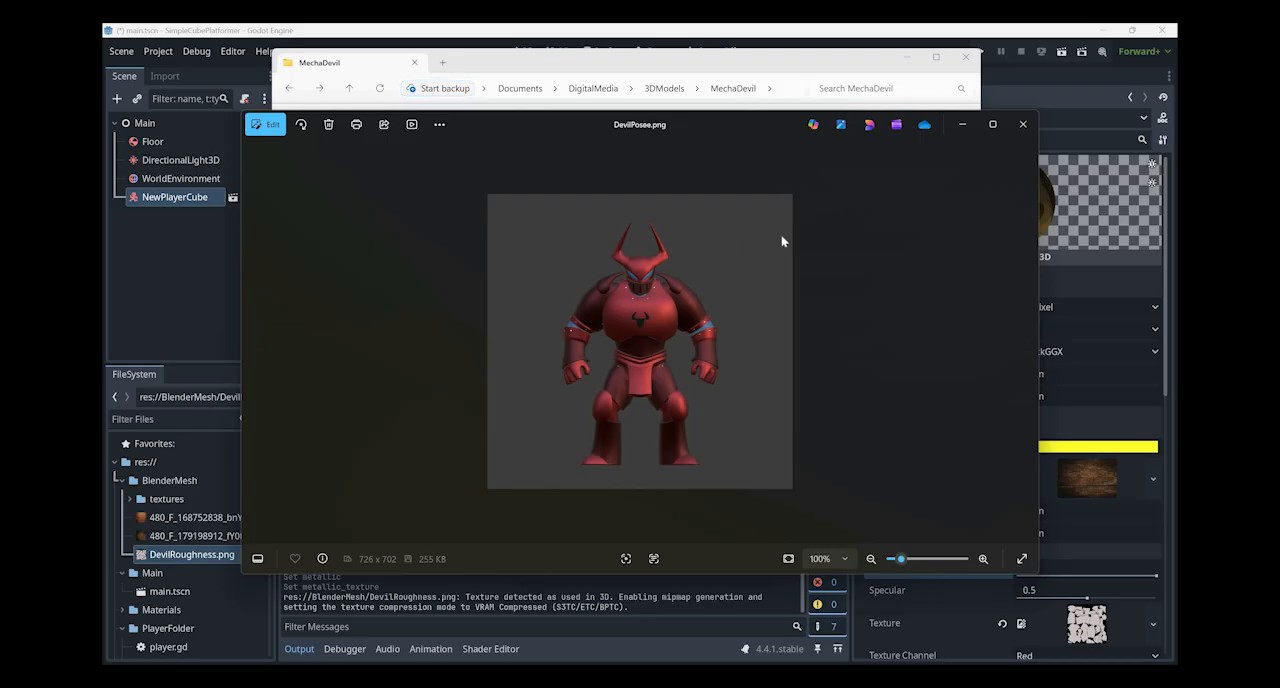
left_click(1023, 125)
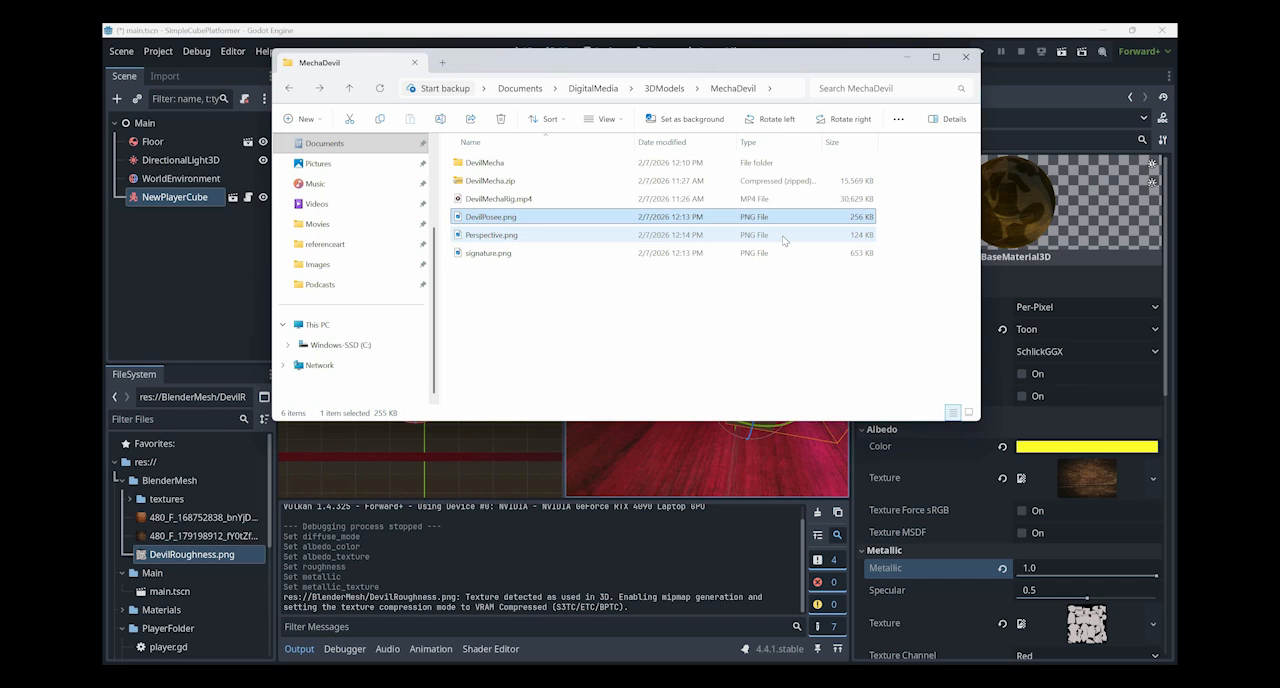
key("alt+Tab")
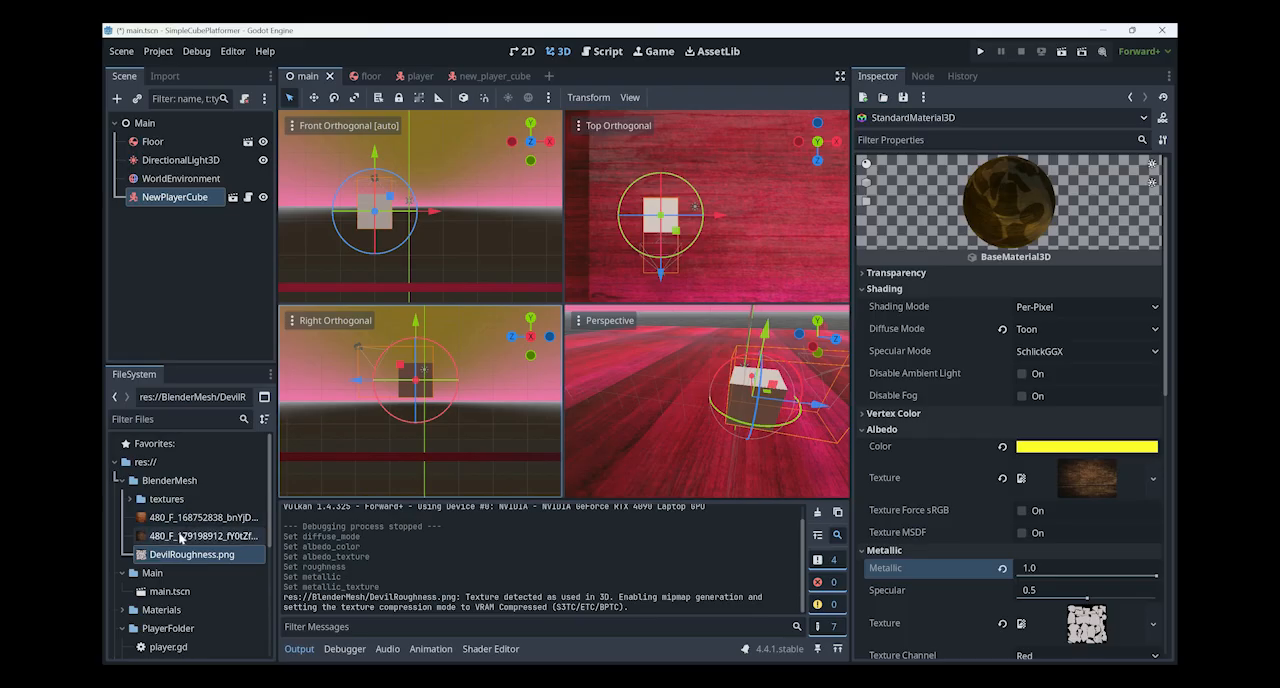
- Expand the project's Materials folder and select the Stuff.tres material
scroll(182, 538, "down", 5)
scroll(181, 538, "down", 3)
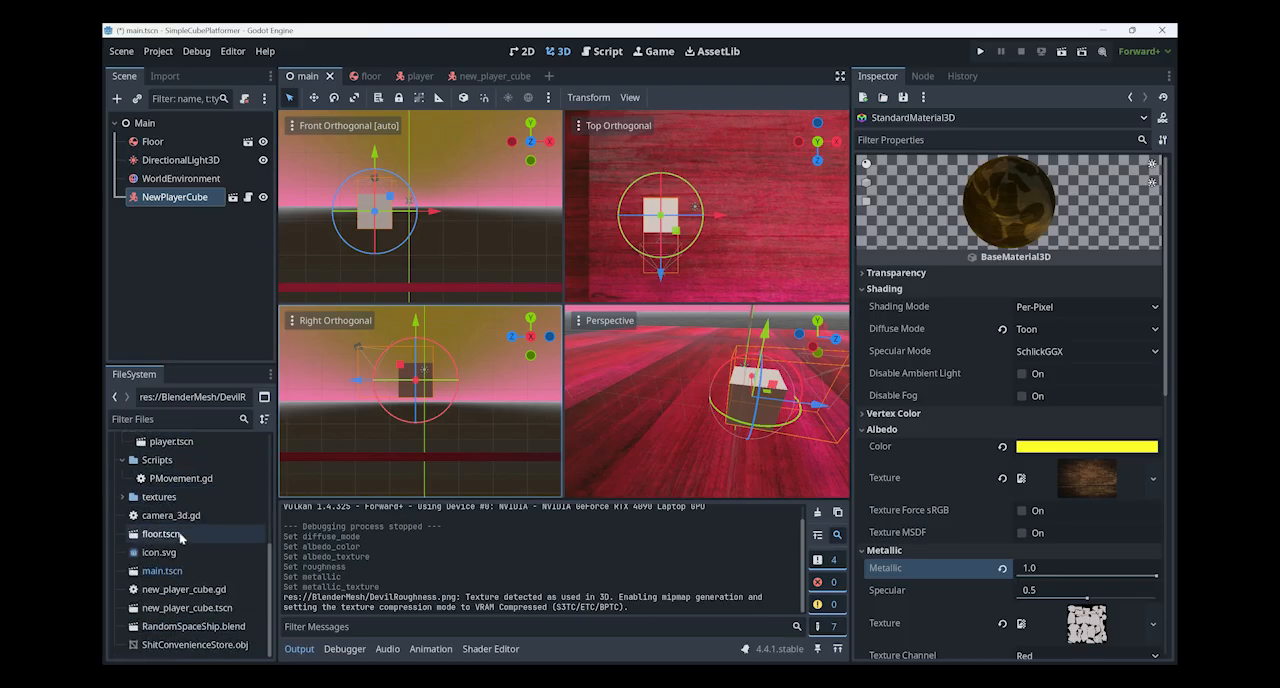
scroll(175, 532, "up", 3)
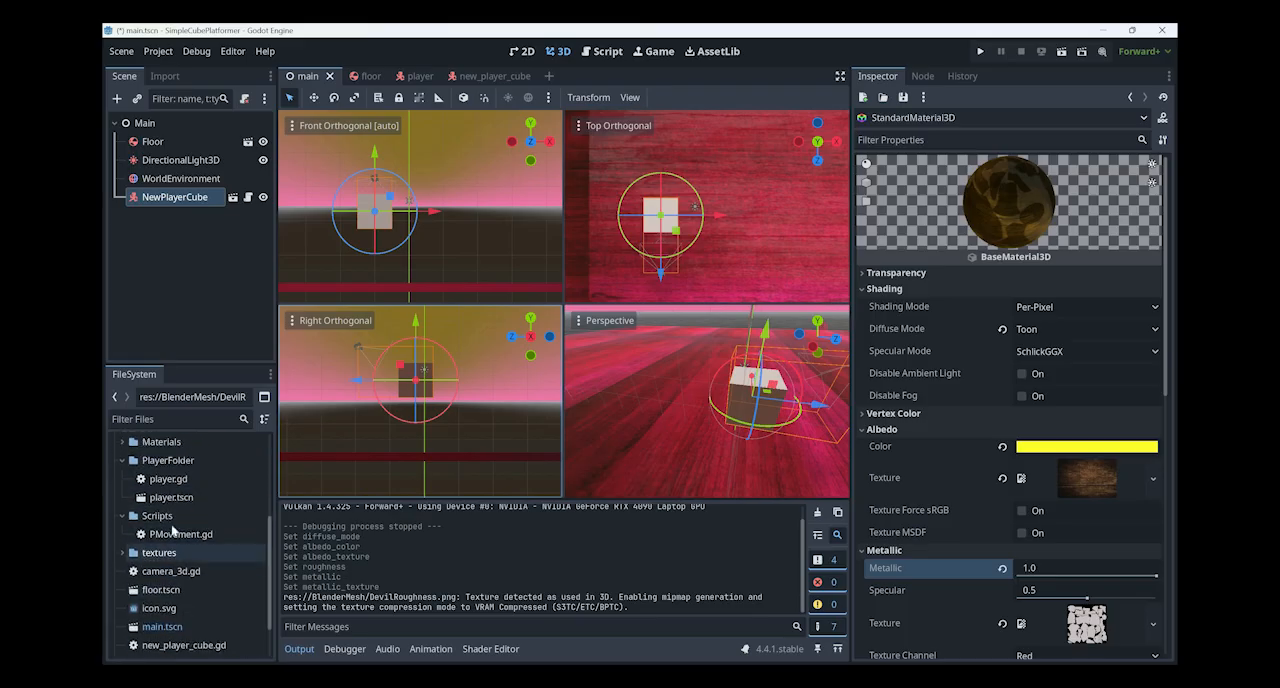
scroll(119, 476, "up", 2)
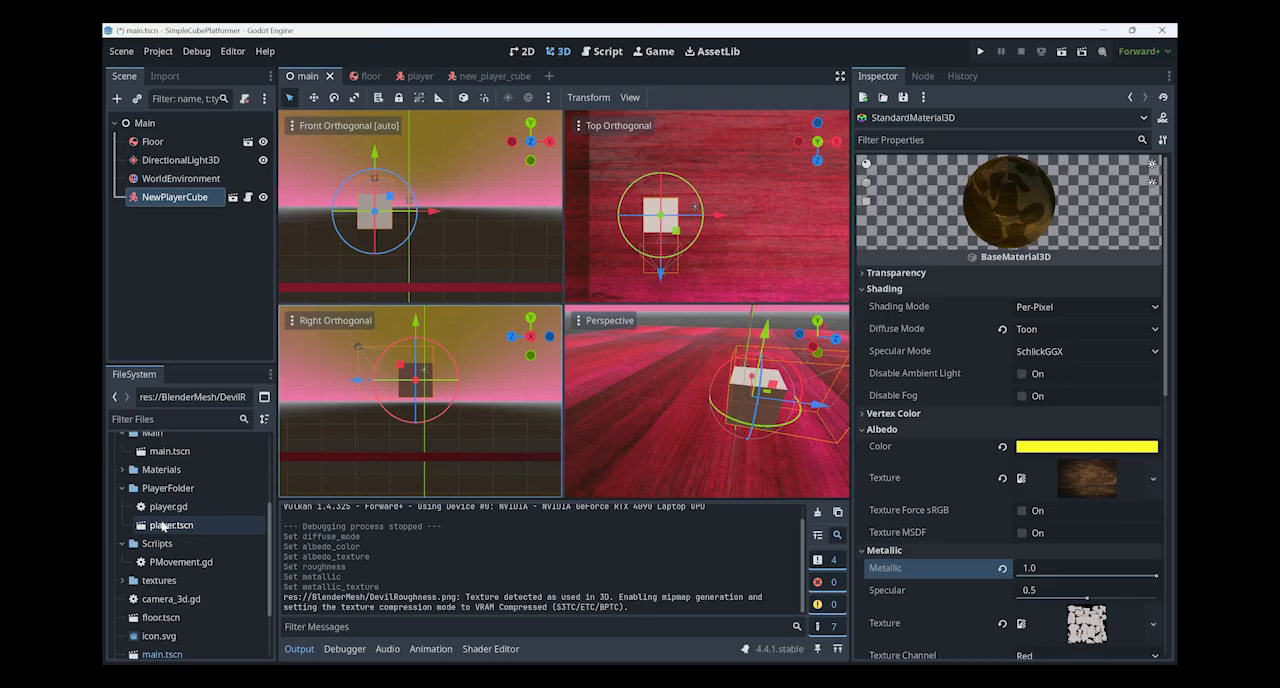
left_click(122, 469)
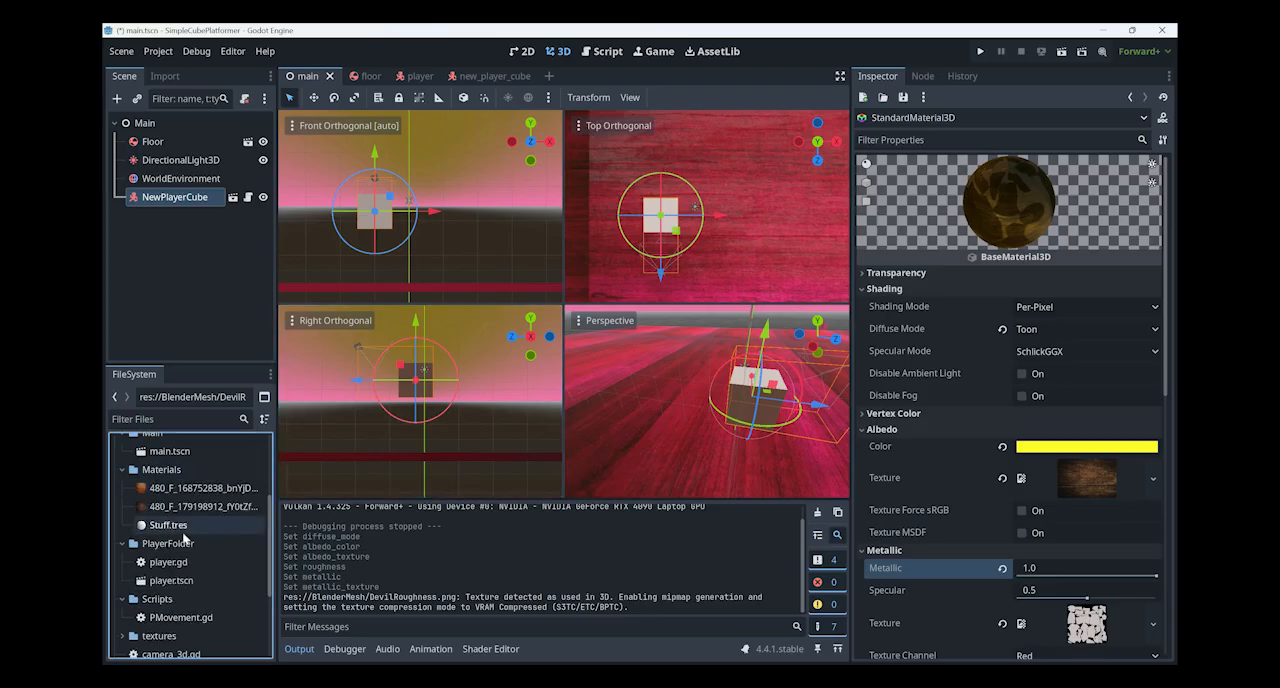
left_click(215, 525)
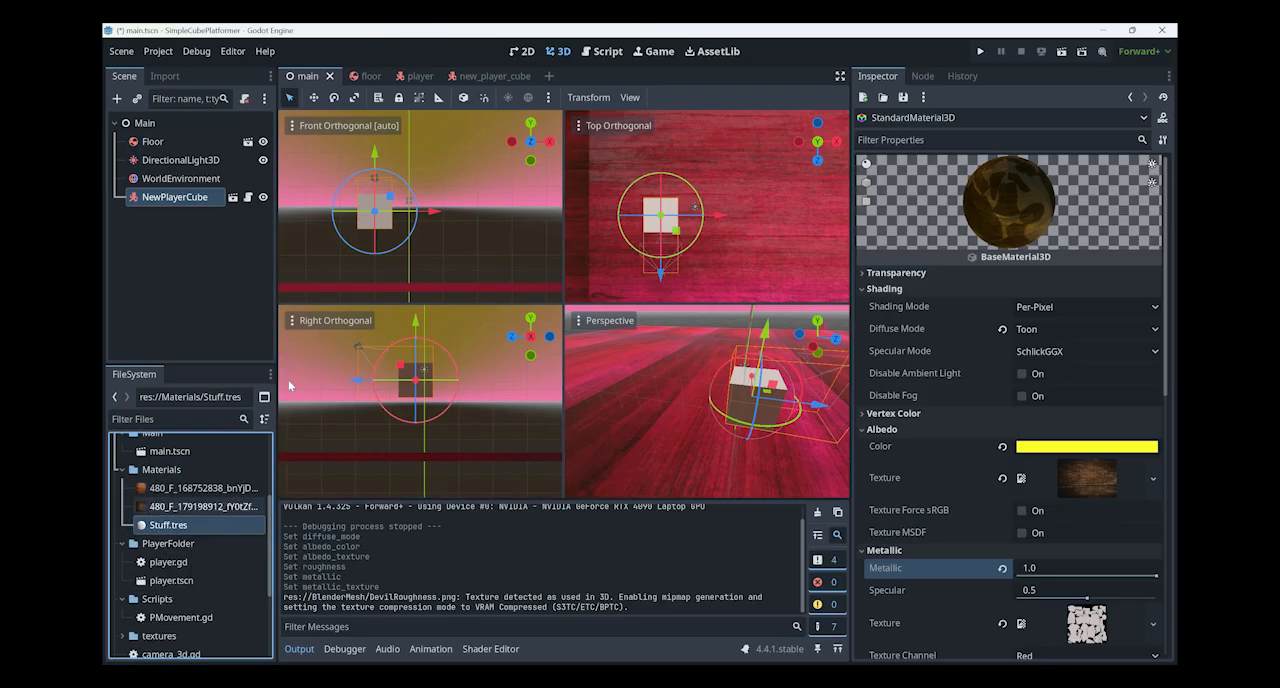
- Switch to the player scene and apply Stuff.tres to the cube mesh as its material override
left_click(247, 141)
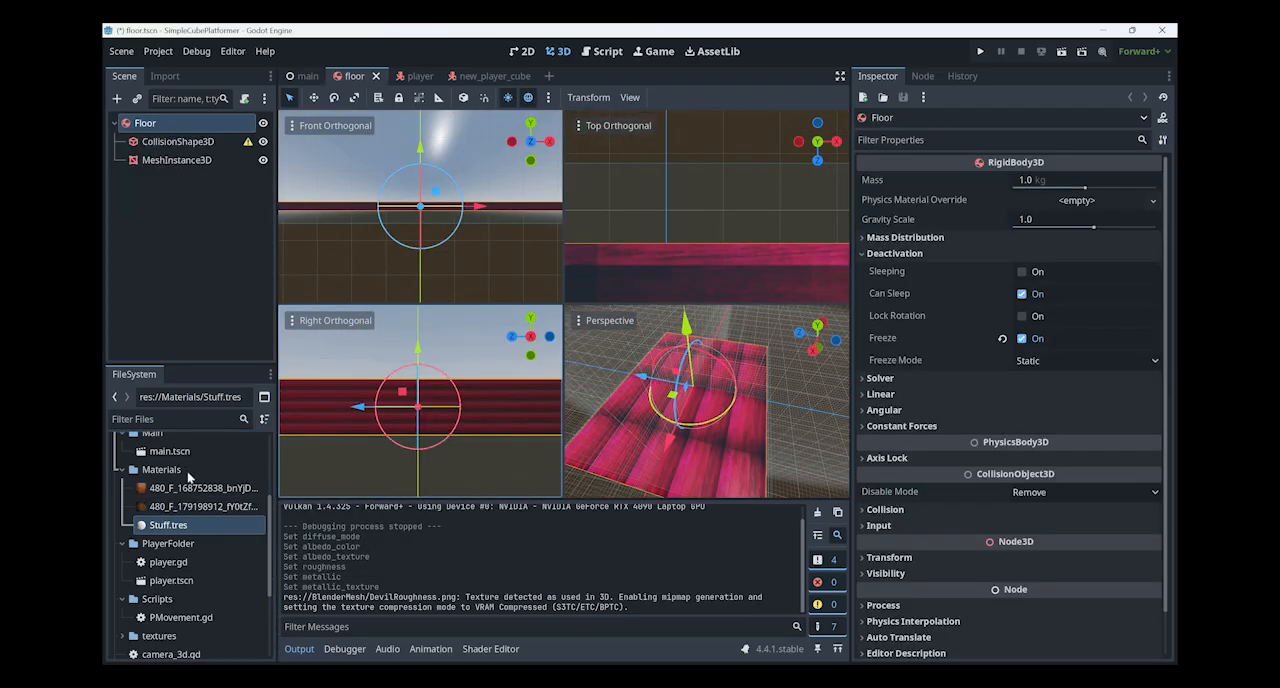
key("ctrl+Tab")
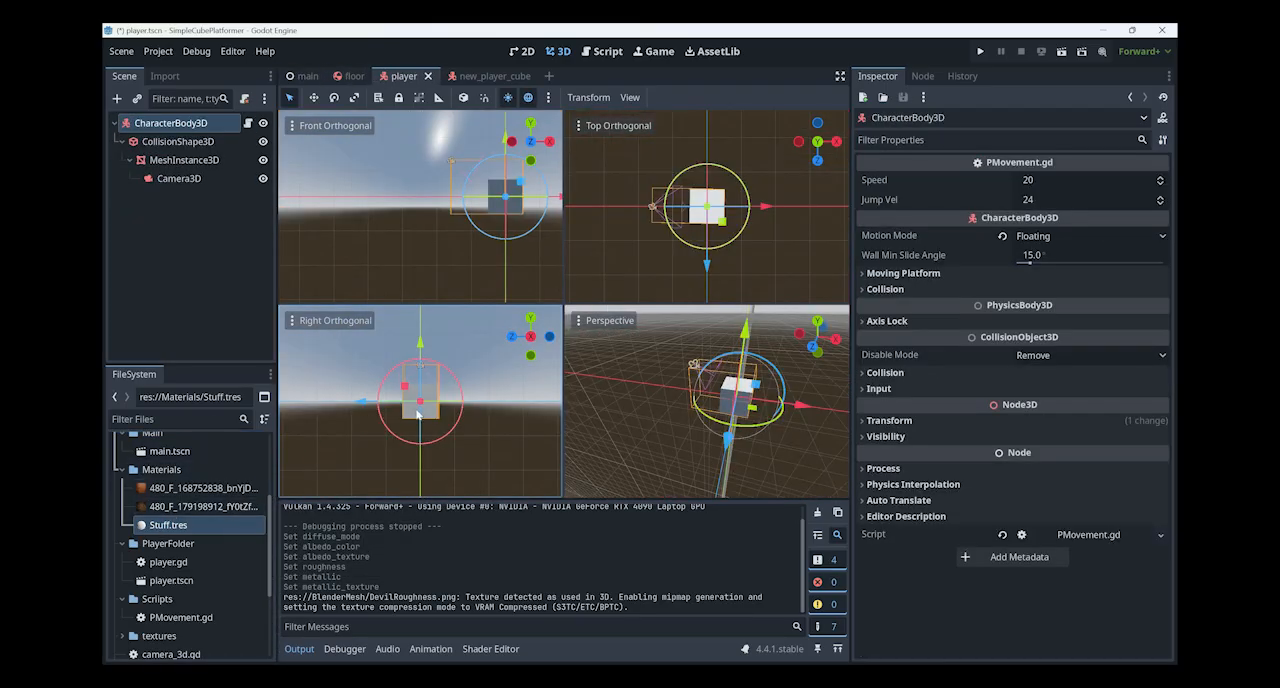
left_click_drag(165, 524, 503, 427)
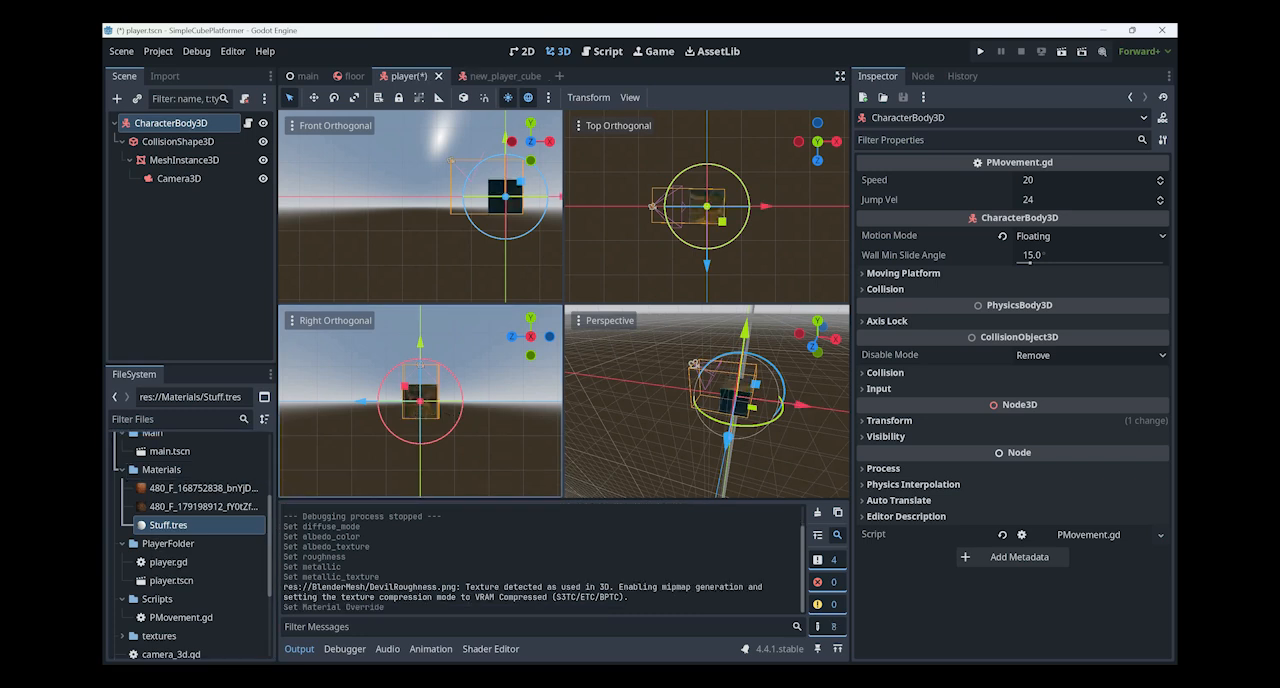
right_click_drag(700, 410, 600, 389)
key("w")
key("s")
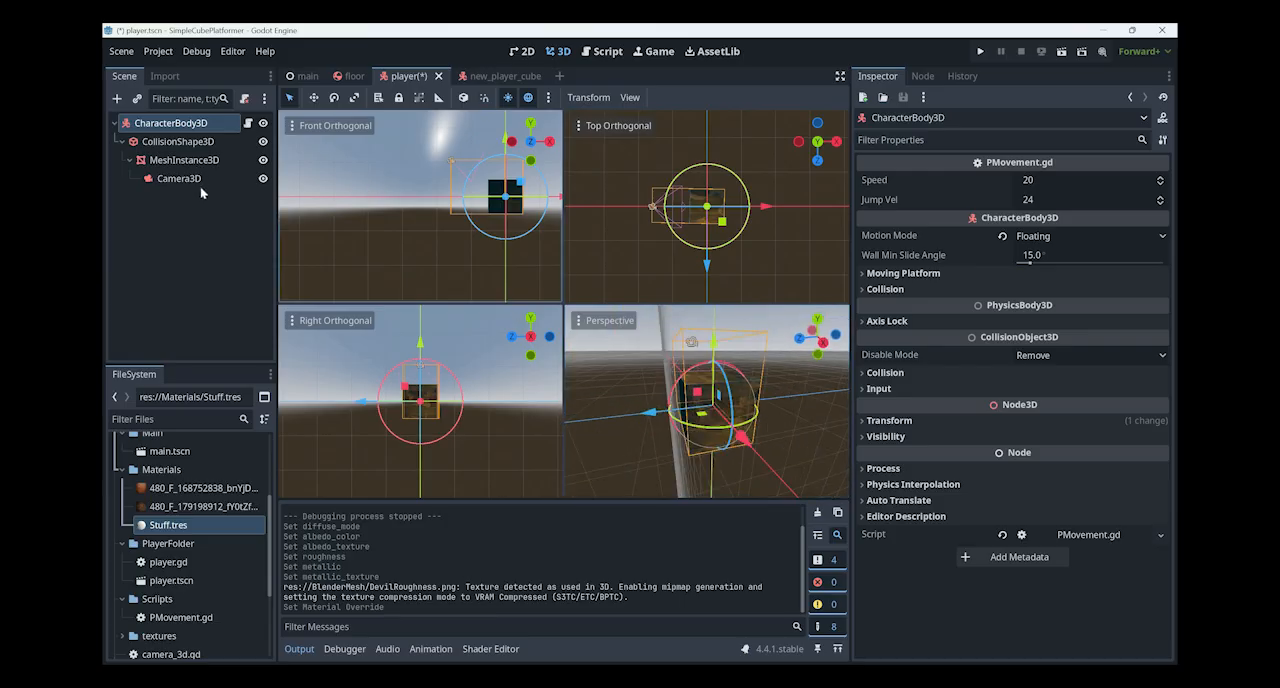
- Select the player's MeshInstance3D and examine its skeleton, surface material override, geometry, global illumination and visibility range properties
left_click(506, 205)
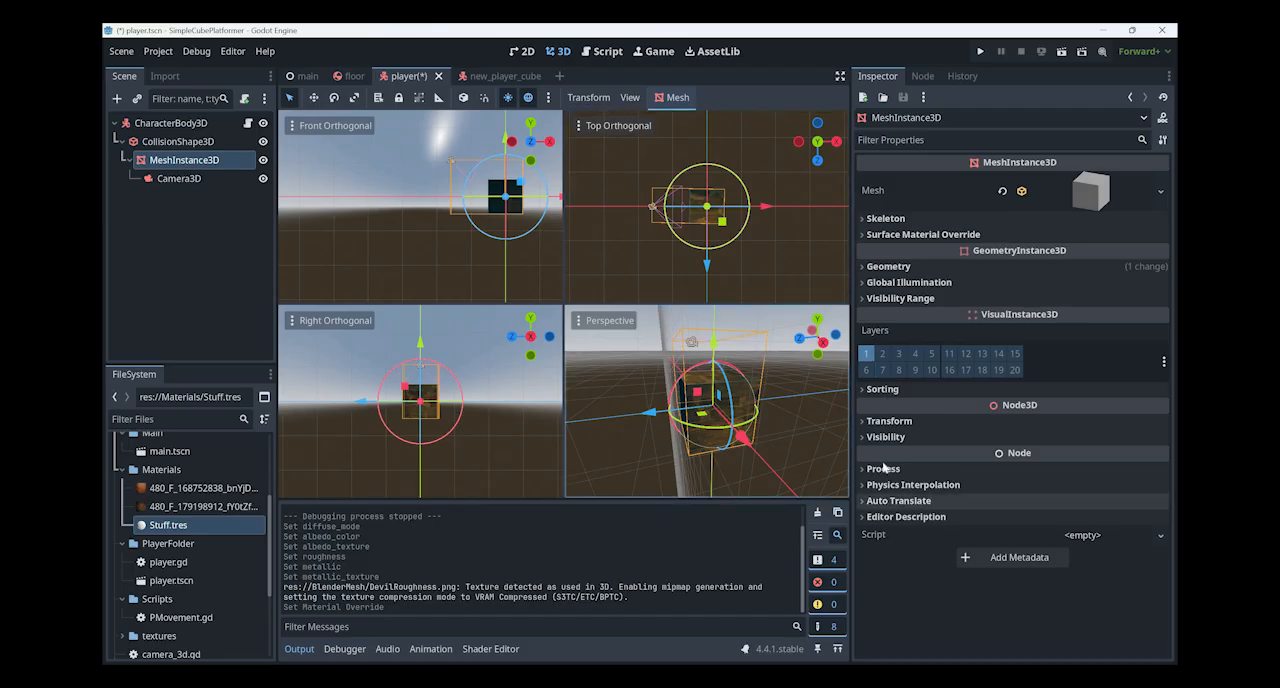
left_click(880, 298)
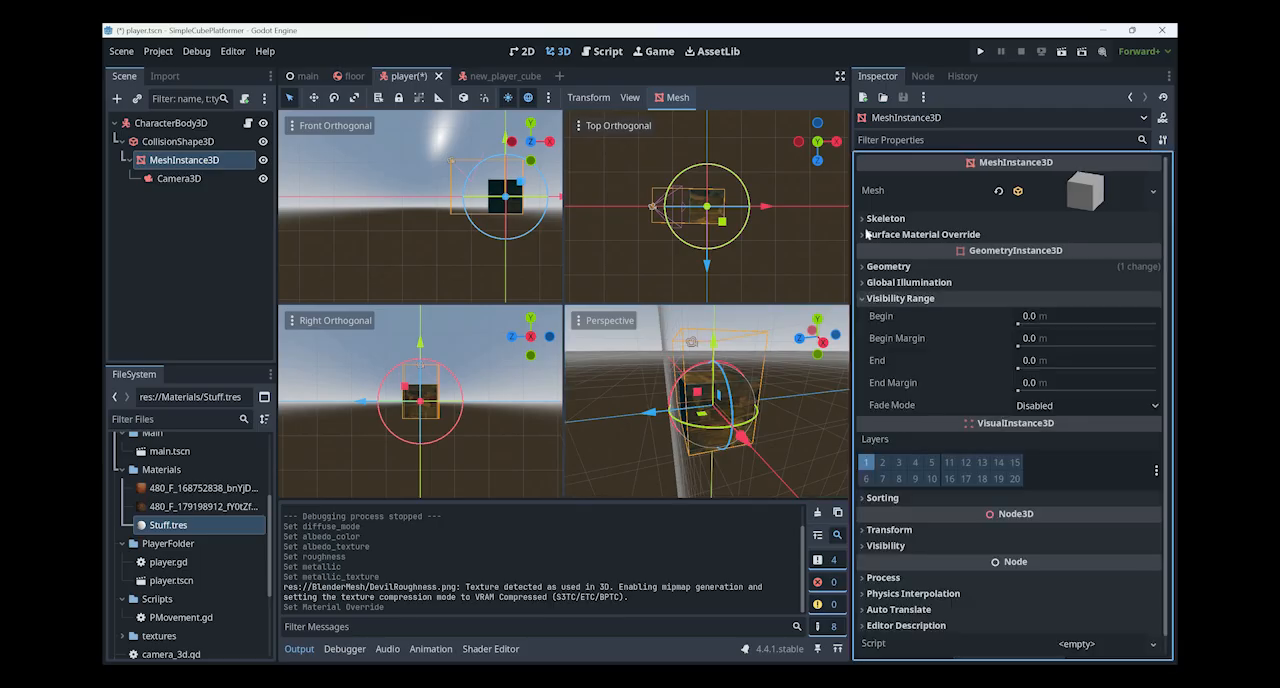
left_click(900, 282)
left_click(888, 266)
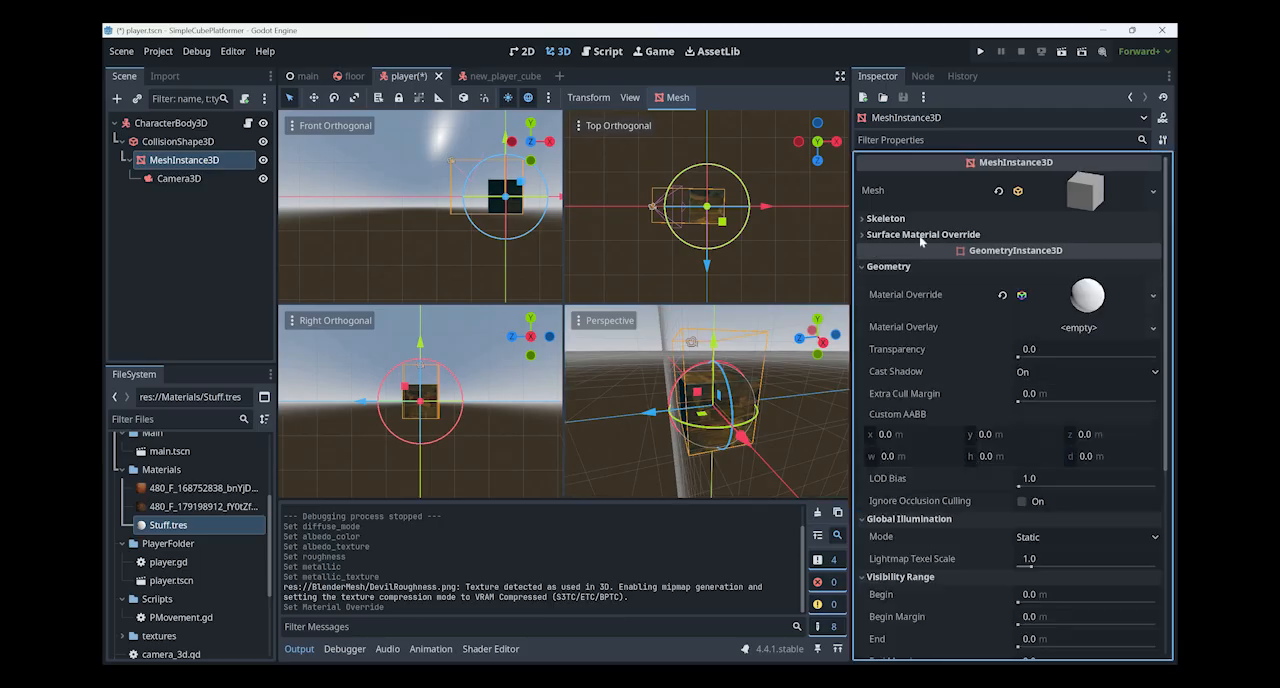
left_click(868, 232)
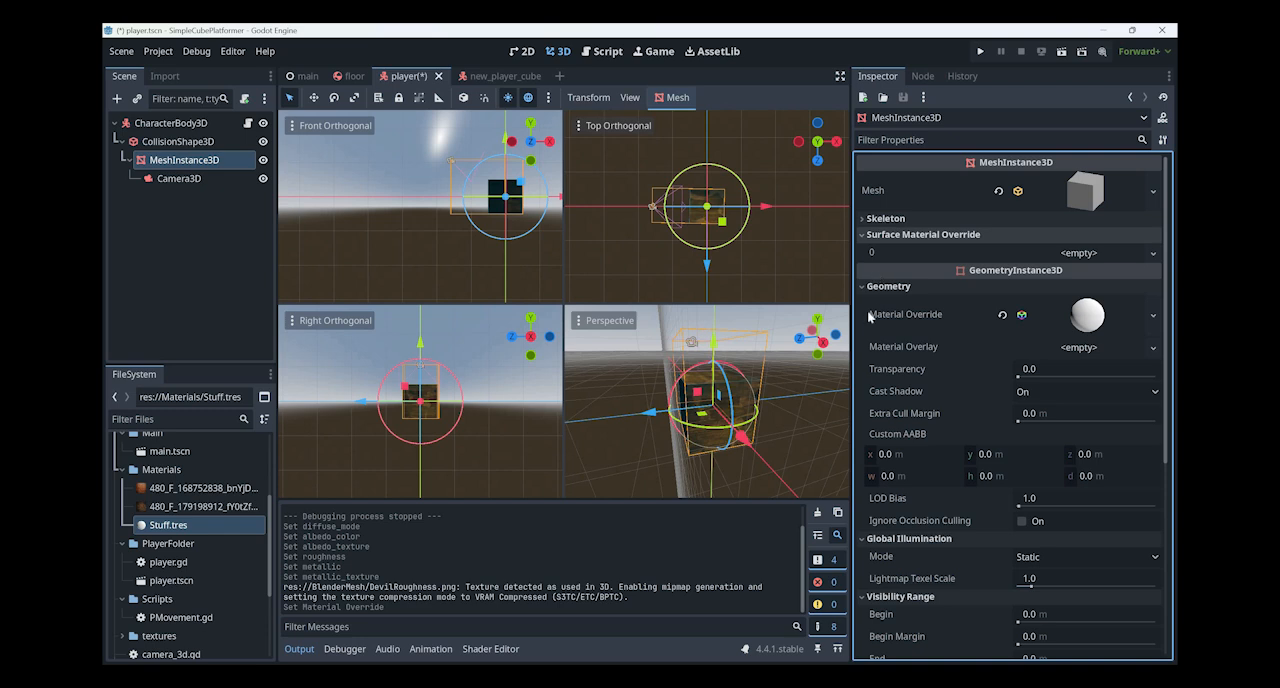
left_click(870, 218)
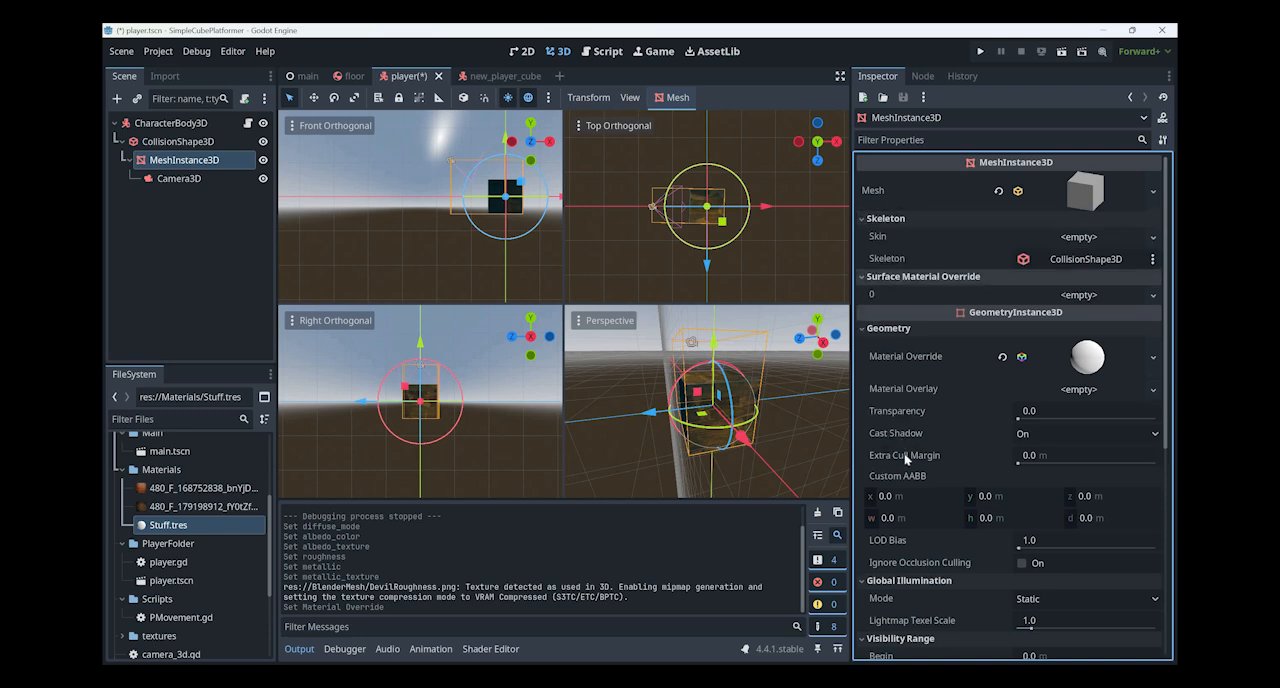
scroll(906, 458, "down", 8)
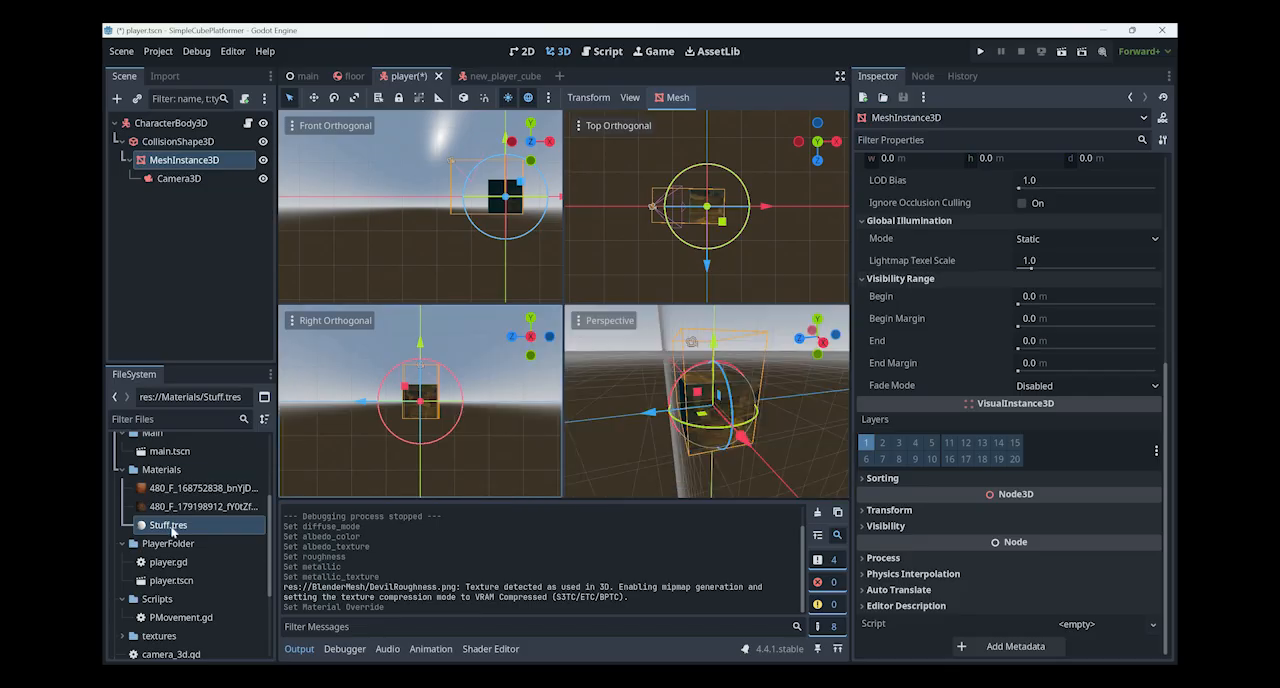
- Open Stuff.tres, try the Toon and Lambert Wrap diffuse modes, and set Diffuse Mode to Burley
left_click(172, 530)
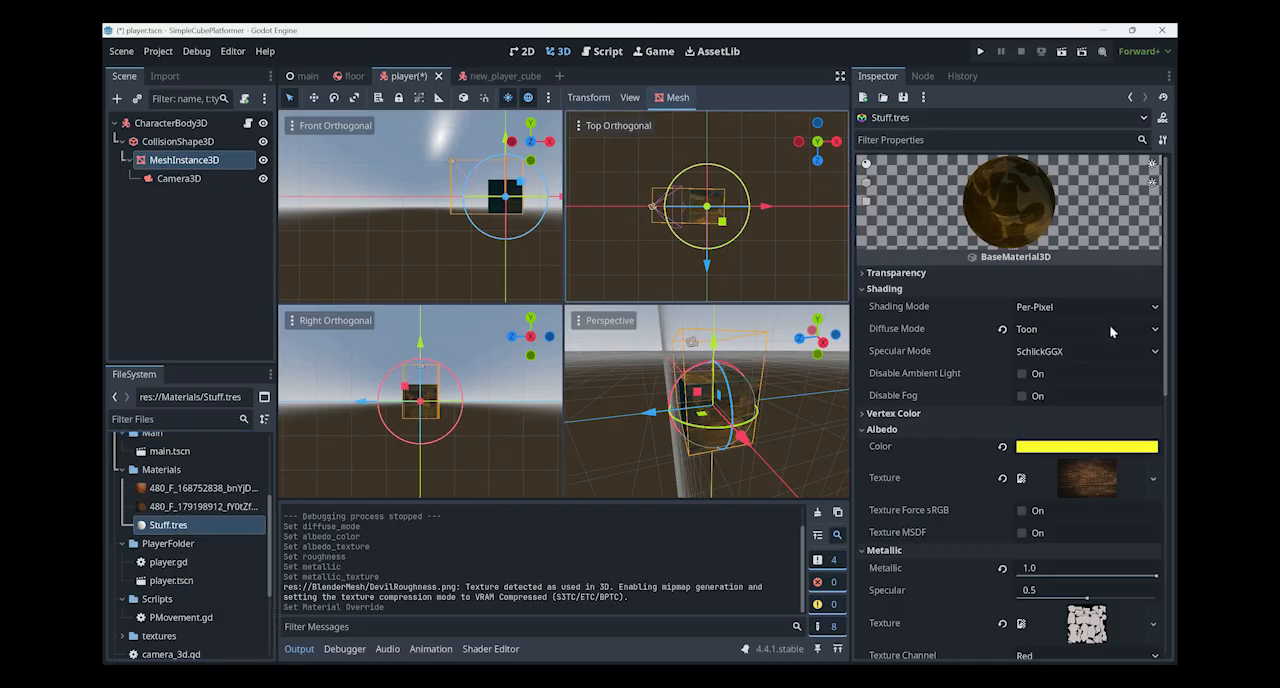
left_click(1082, 330)
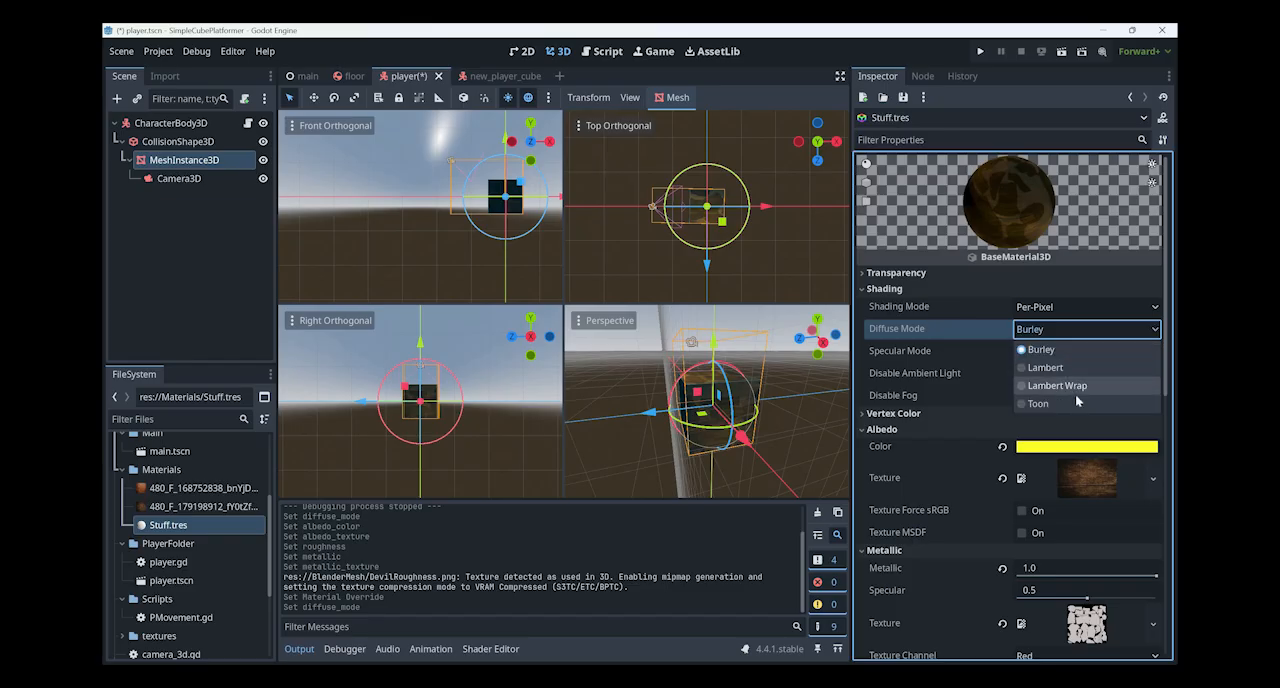
key("Return")
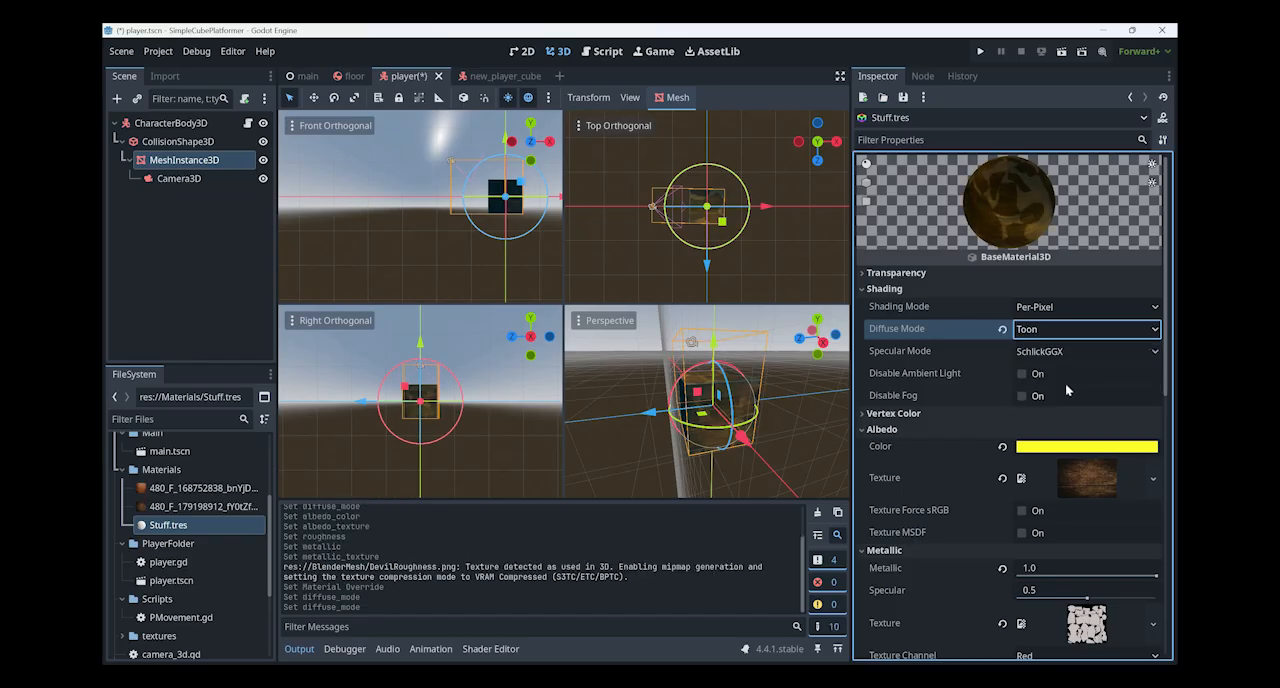
left_click(1070, 330)
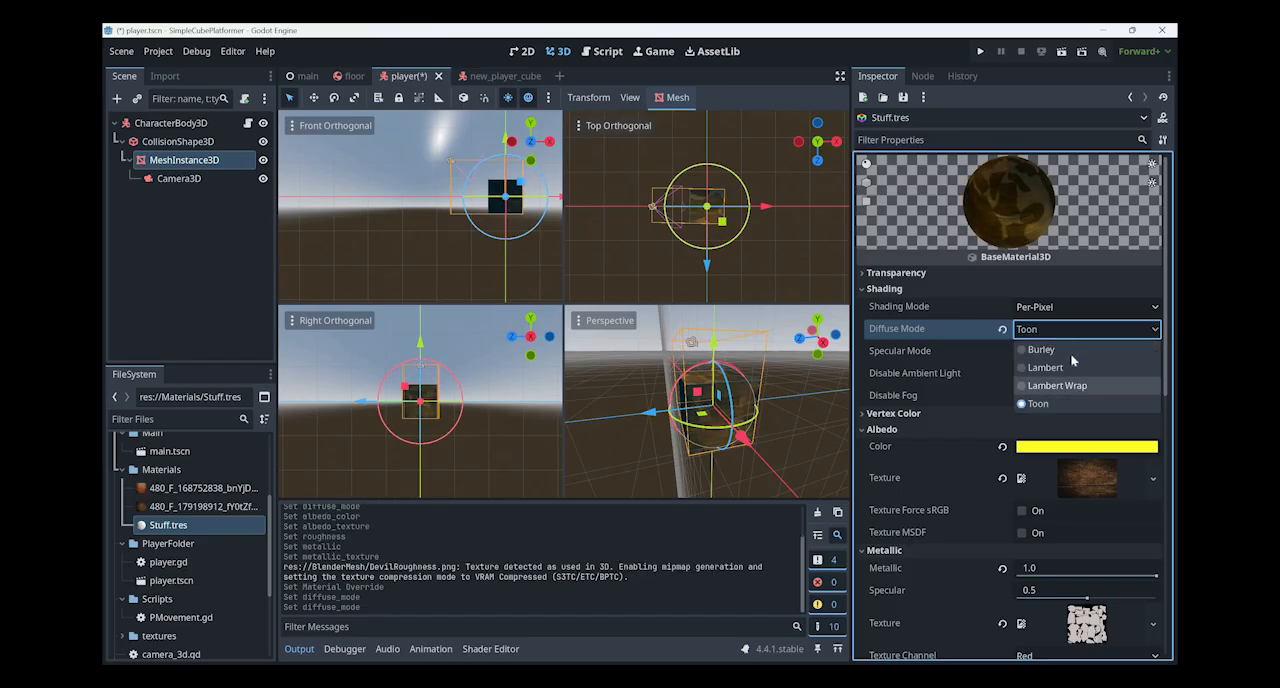
key("Return")
key("Return")
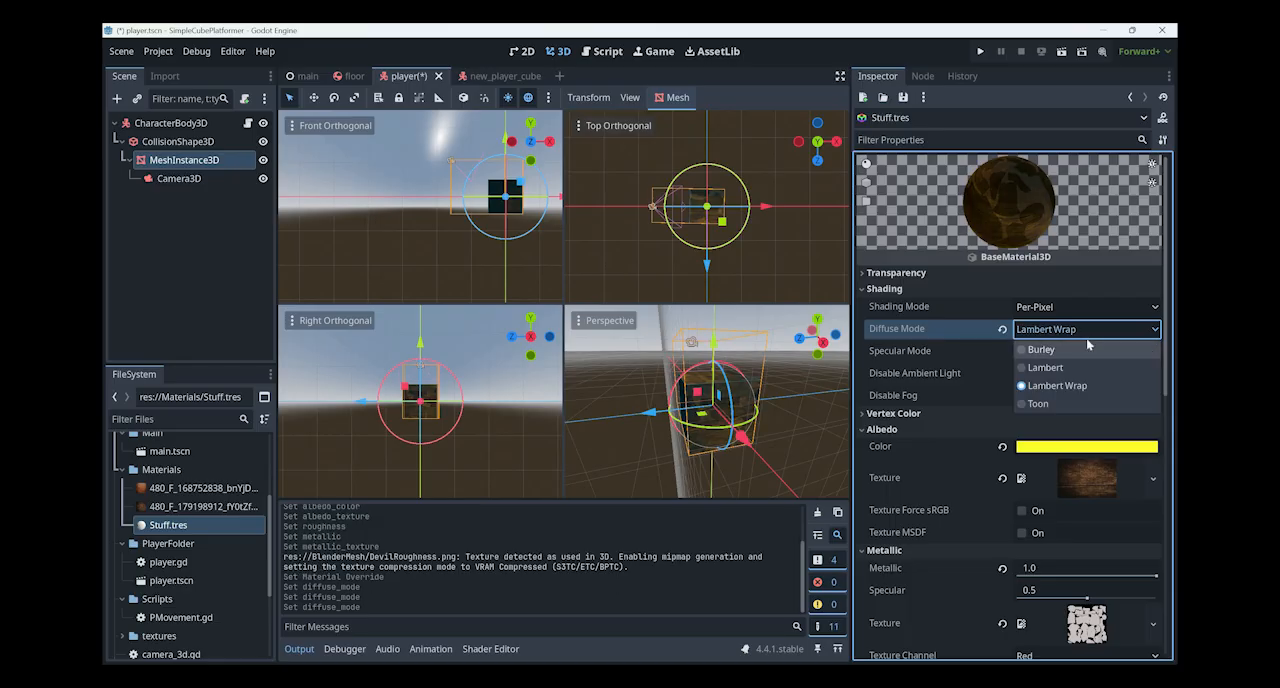
left_click(1089, 350)
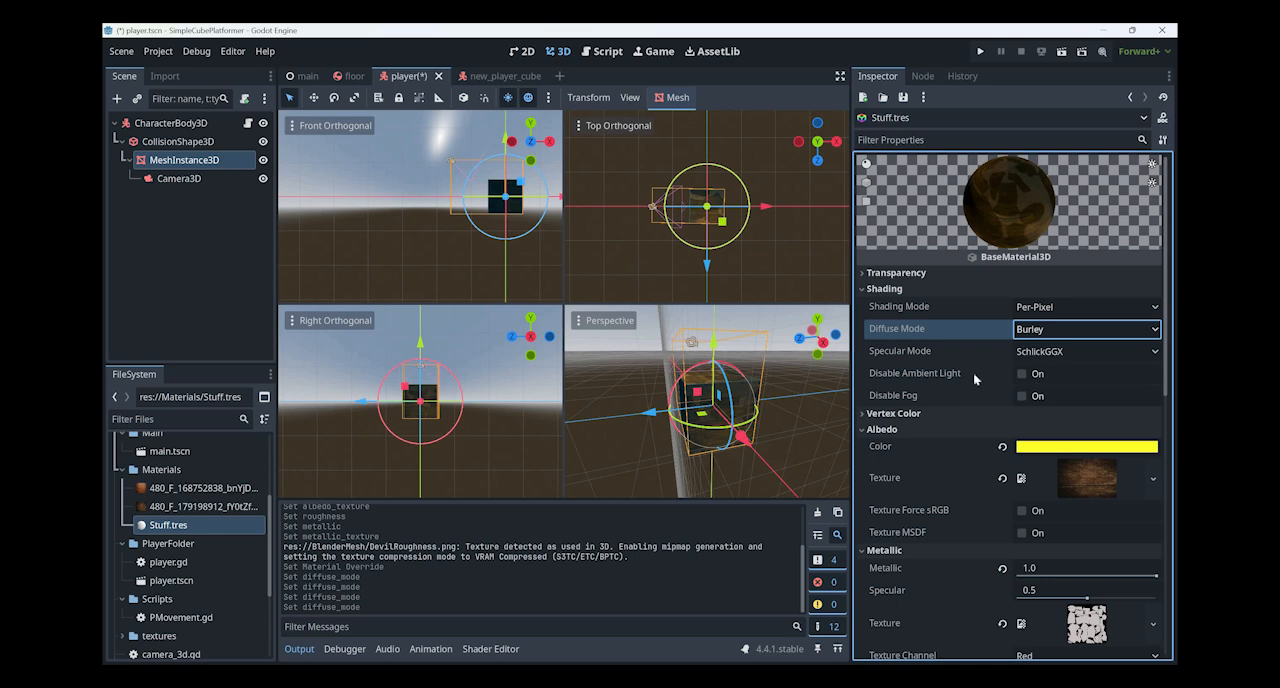
- Enable emission on the Stuff.tres material and set its energy multiplier to 13.65
scroll(960, 400, "down", 5)
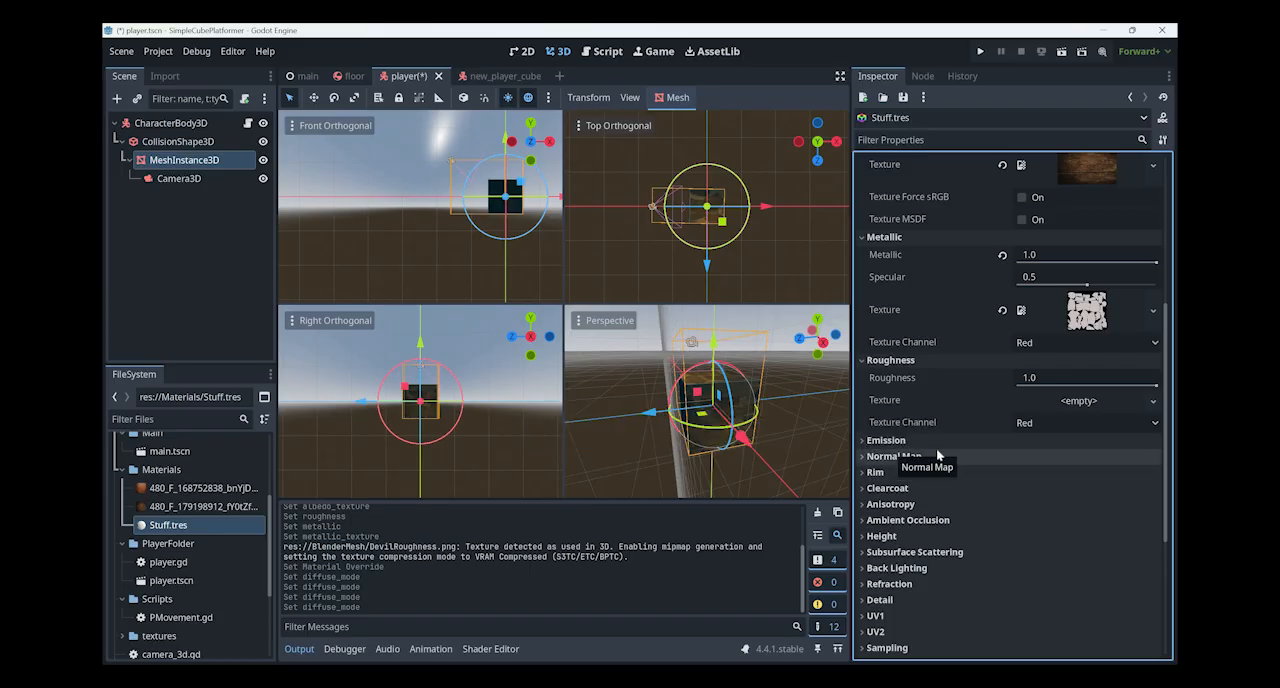
left_click(936, 446)
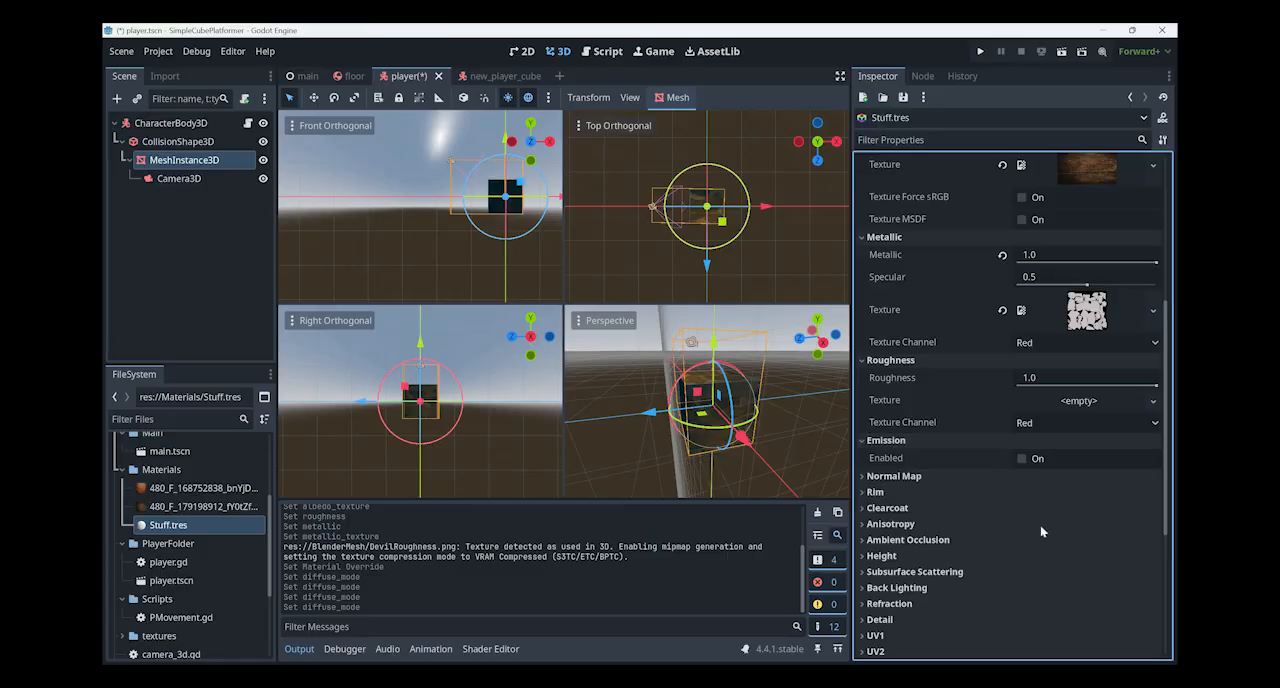
left_click(1022, 458)
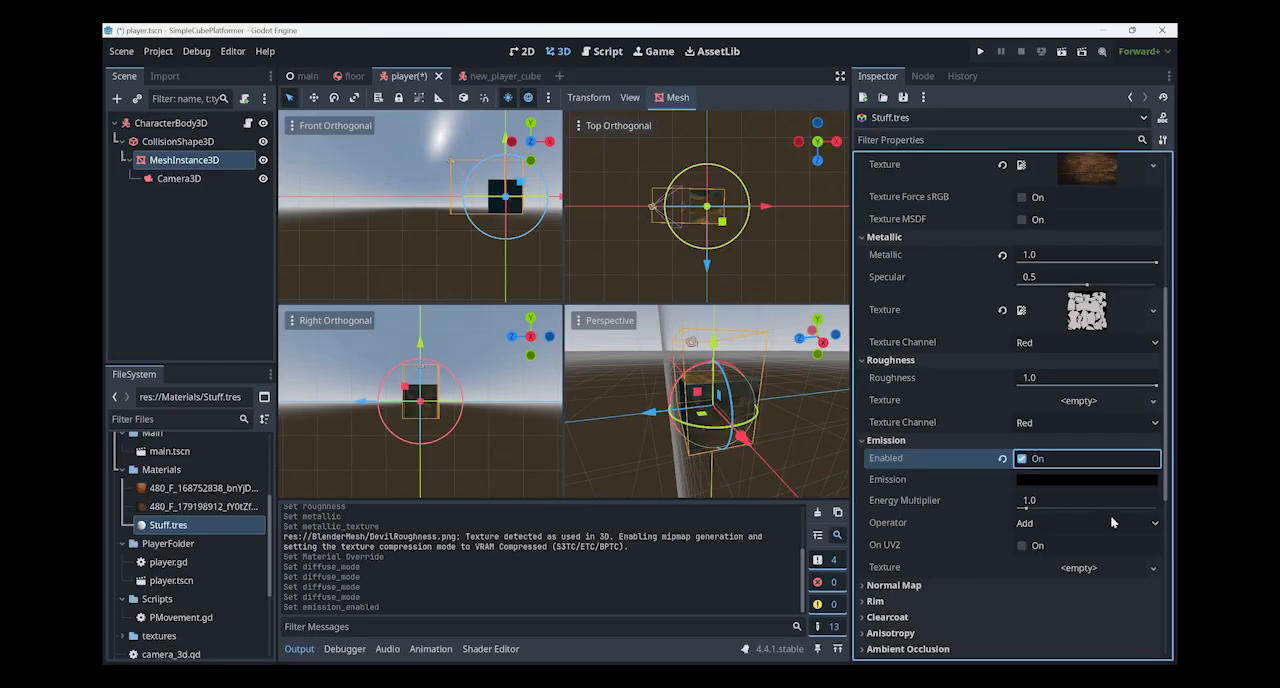
left_click_drag(1131, 514, 1090, 490)
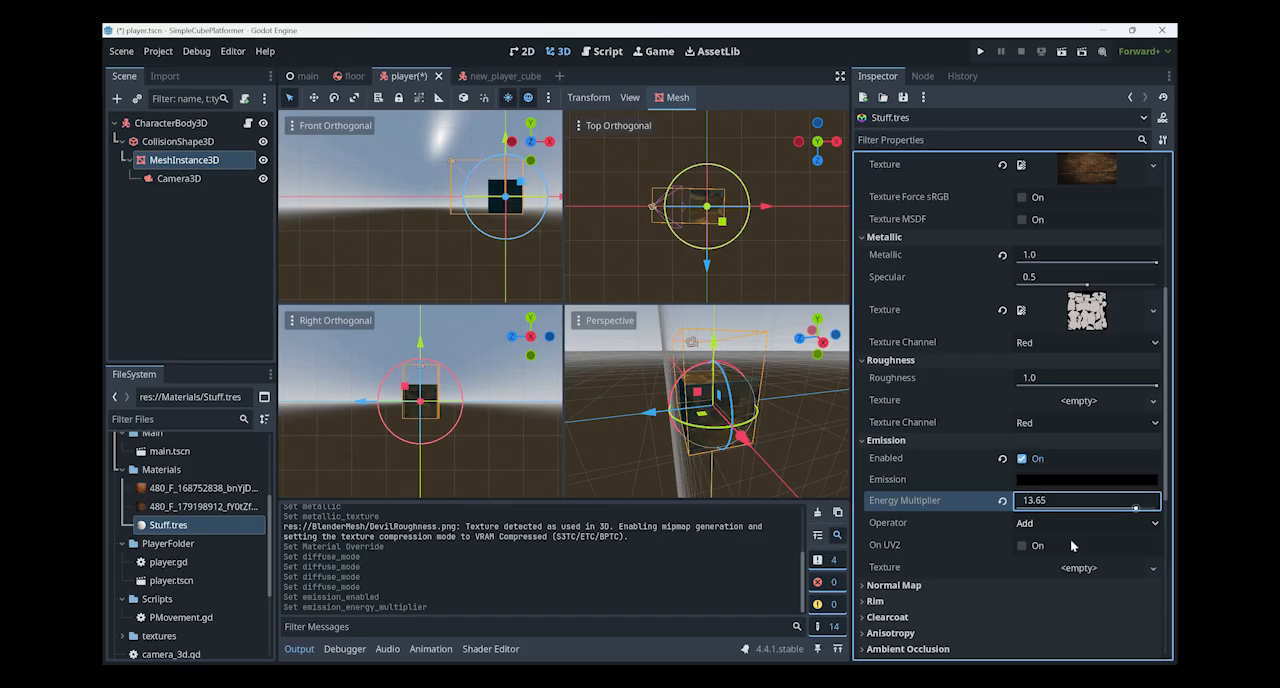
- Set the emission colour of the Stuff.tres material to grey 848484
scroll(1066, 540, "up", 5)
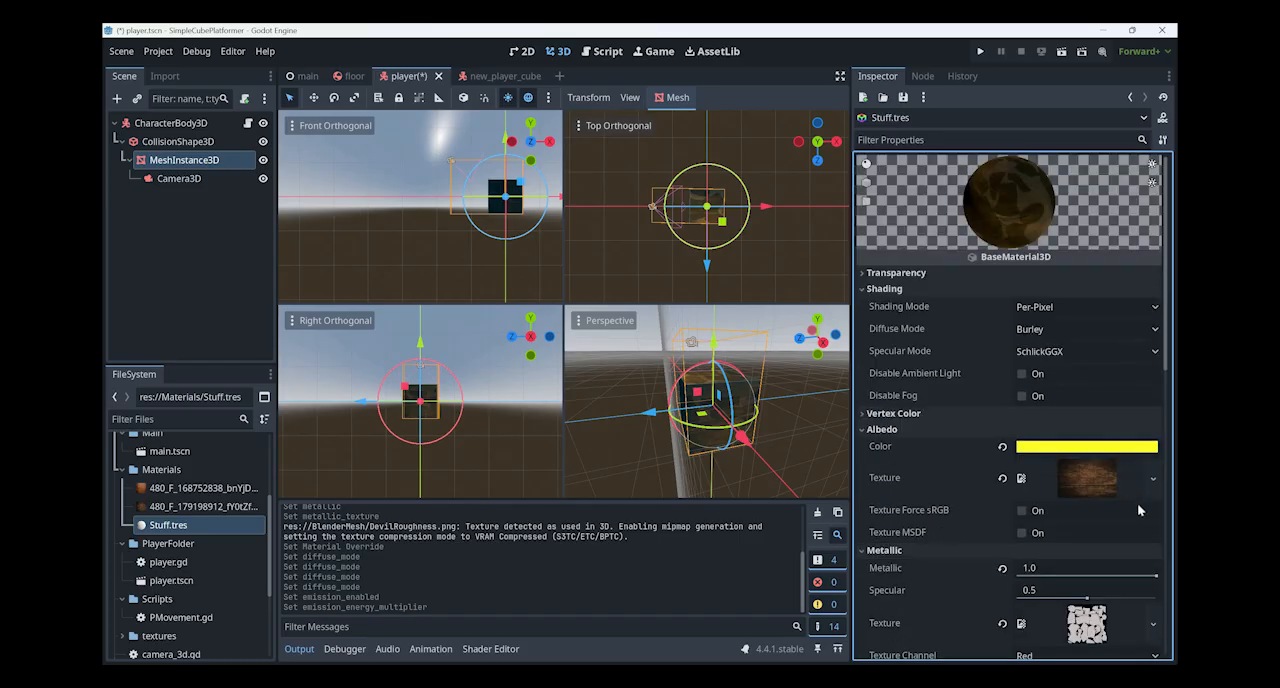
scroll(1137, 510, "down", 5)
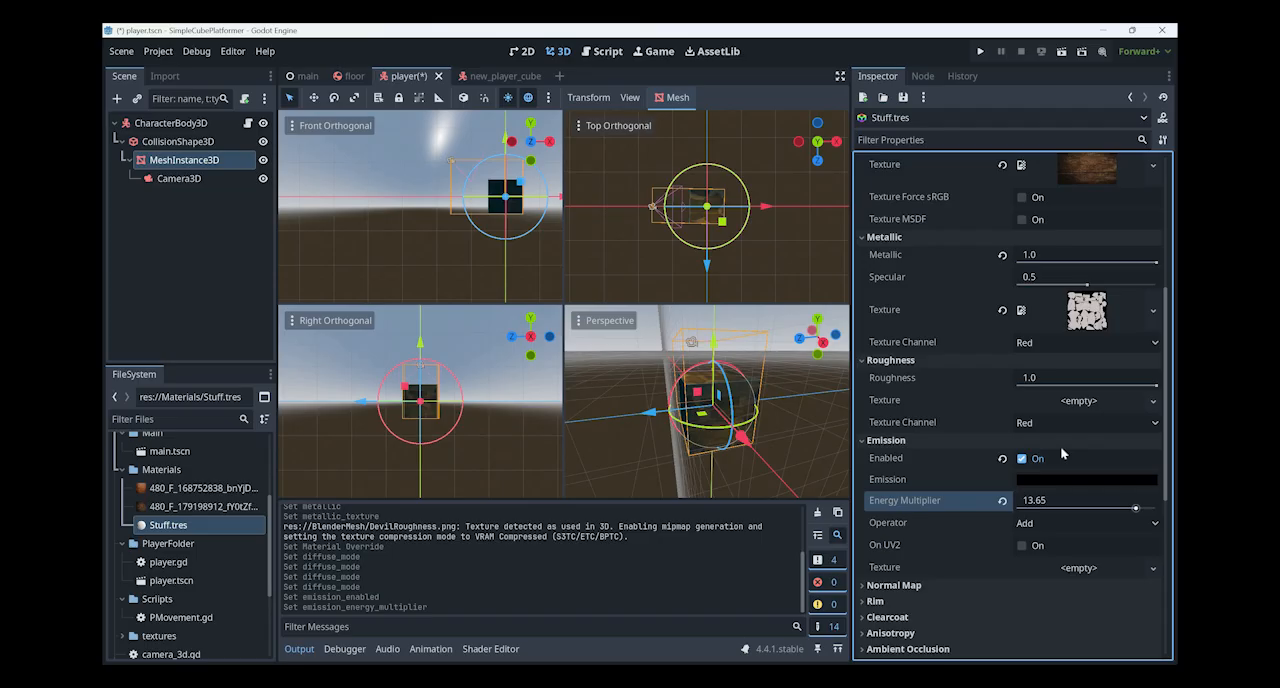
left_click(1060, 479)
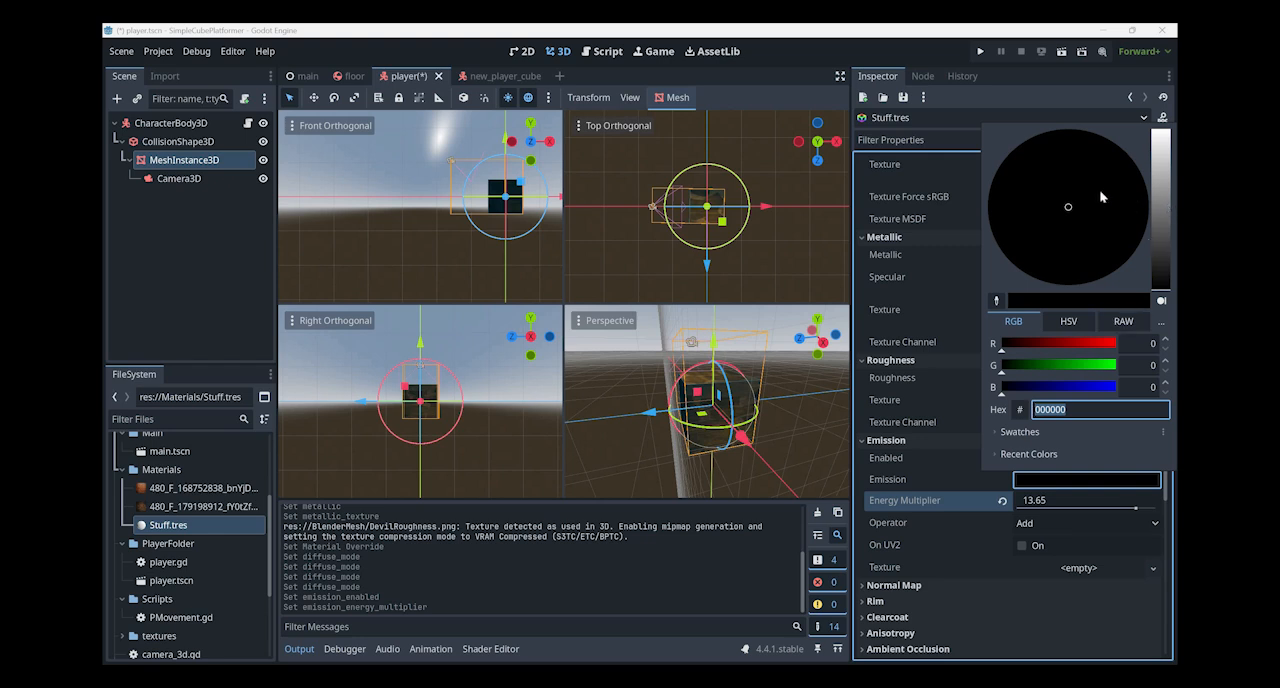
left_click(1066, 205)
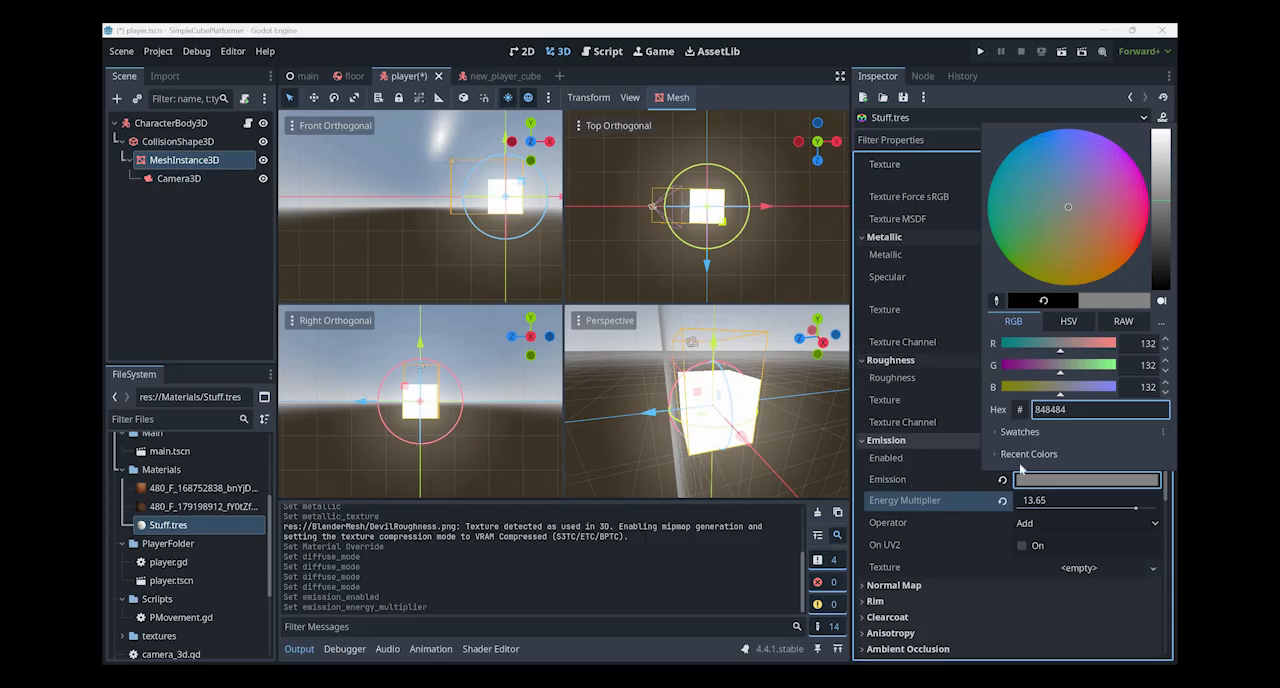
key("Escape")
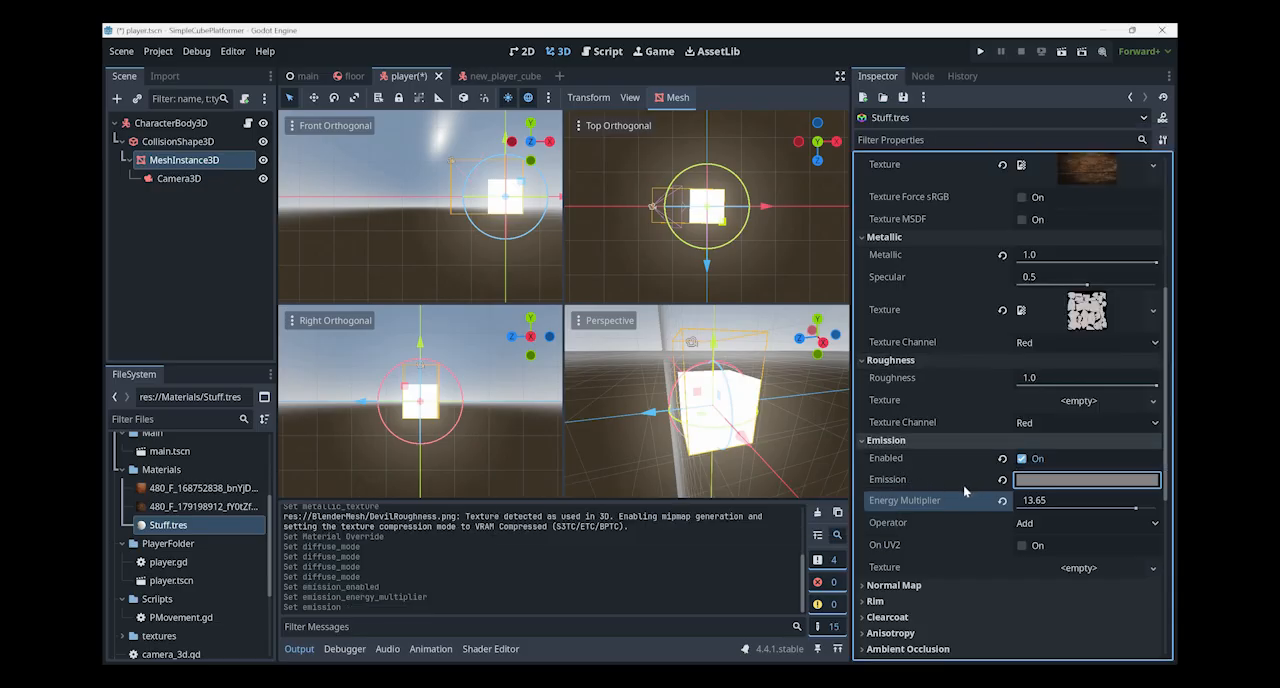
- Compare the material preview with the player cube and disable emission on Stuff.tres
scroll(986, 502, "up", 3)
scroll(986, 502, "up", 4)
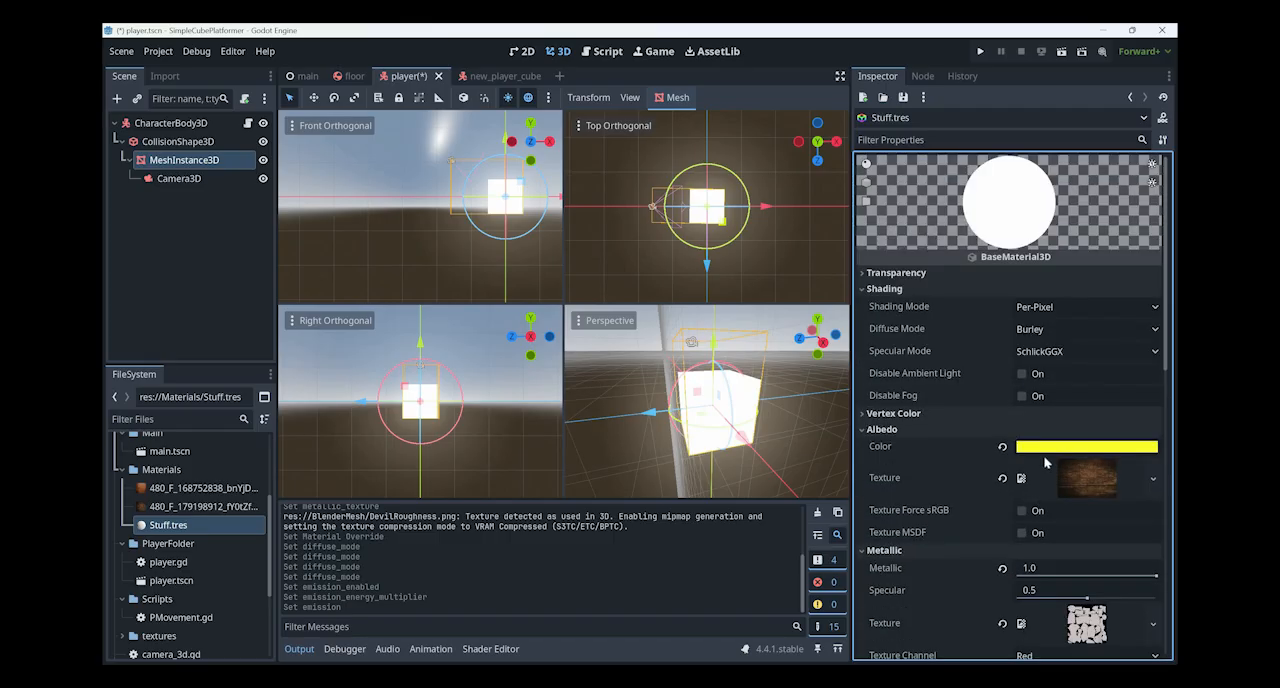
scroll(1042, 470, "down", 1)
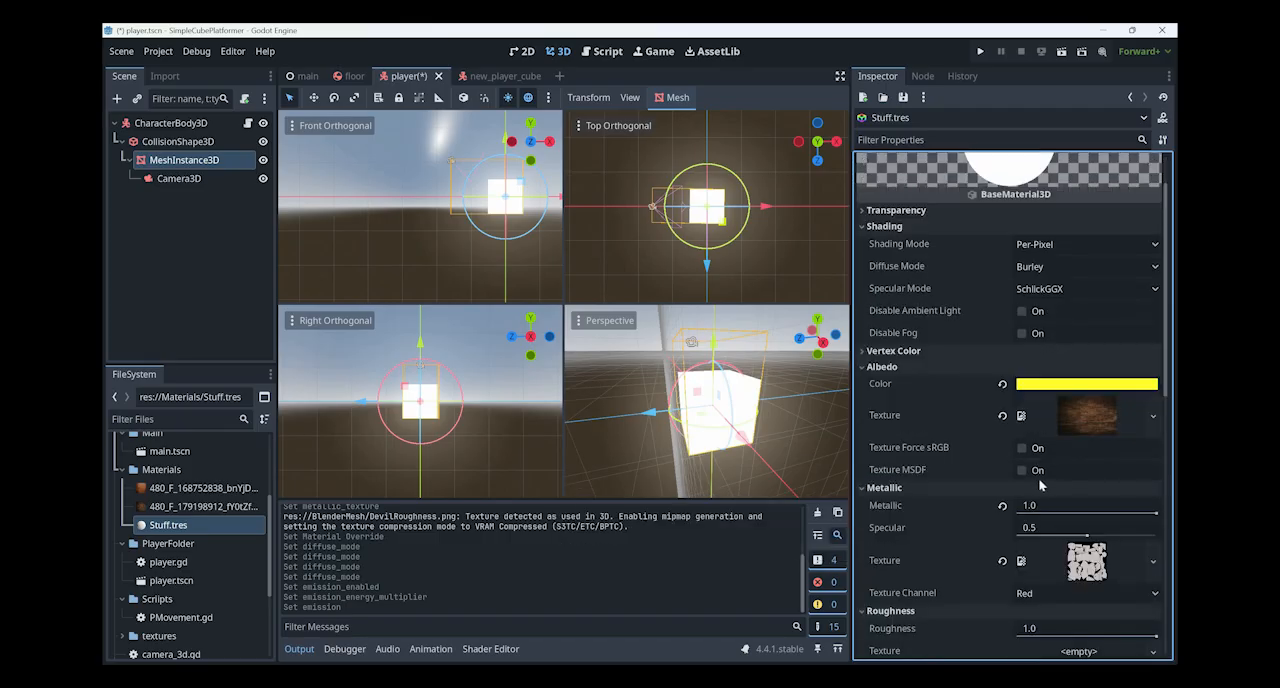
scroll(1040, 485, "down", 1)
scroll(1035, 497, "down", 2)
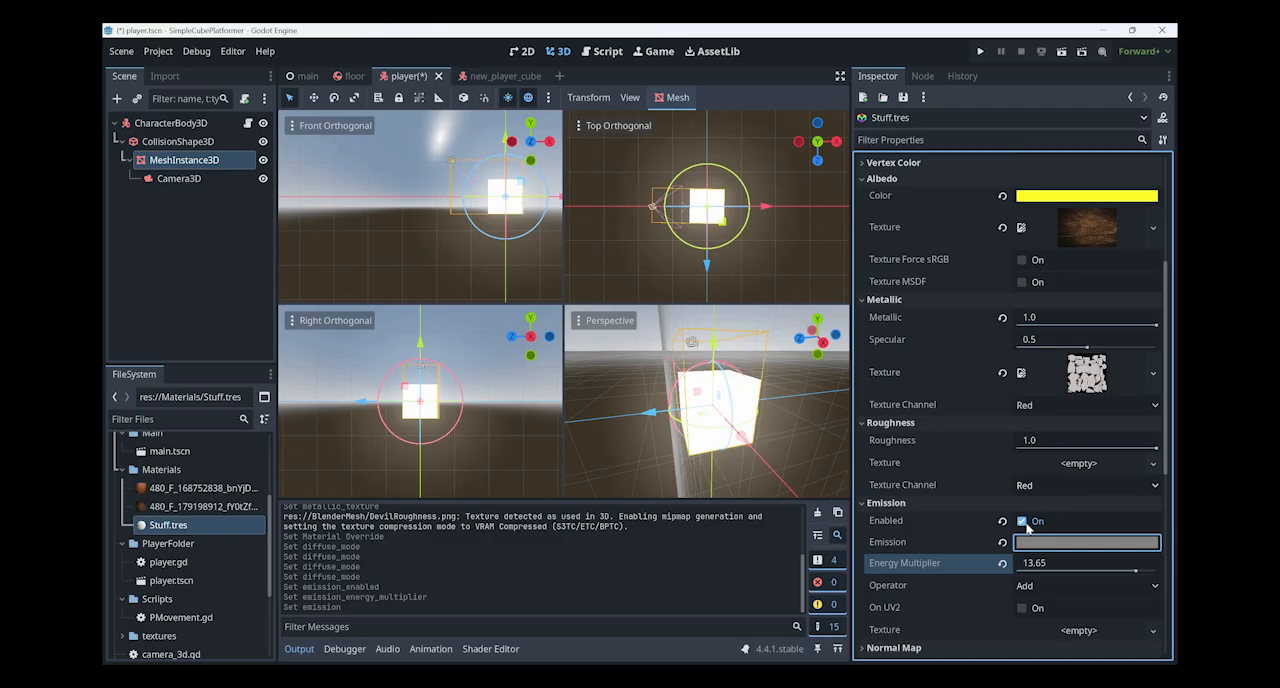
left_click(1022, 521)
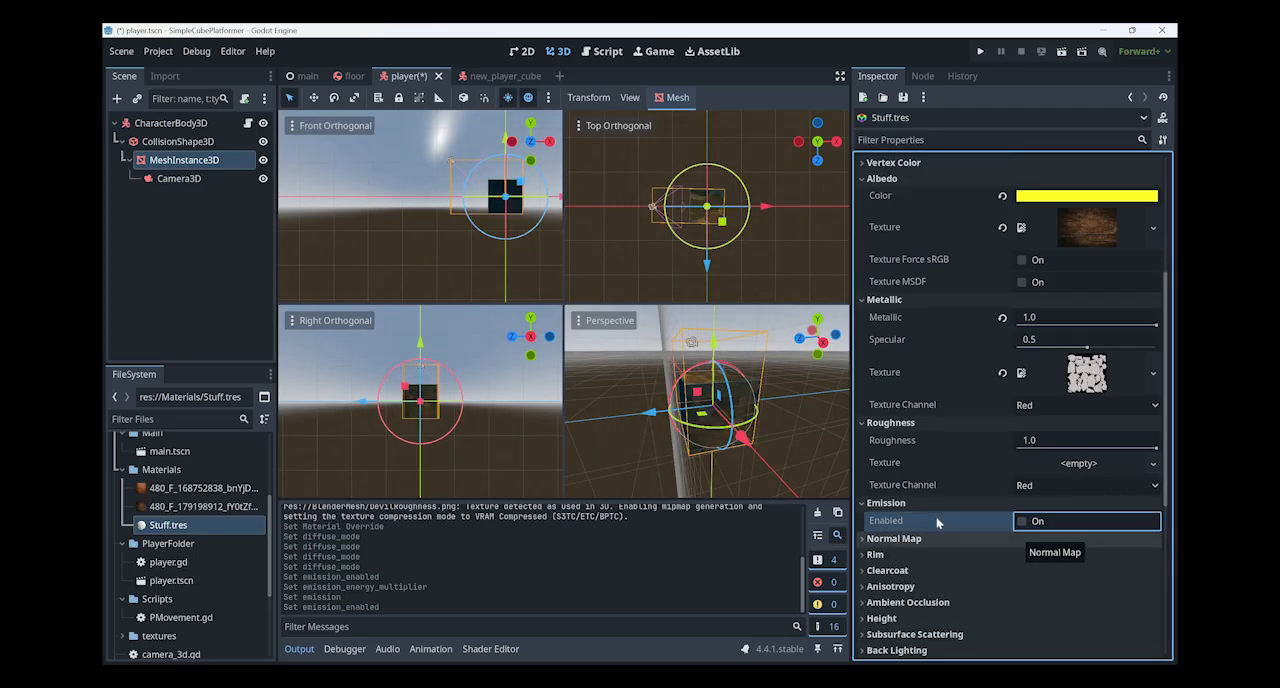
- Try enabling the normal map on the Stuff.tres material
scroll(917, 408, "down", 3)
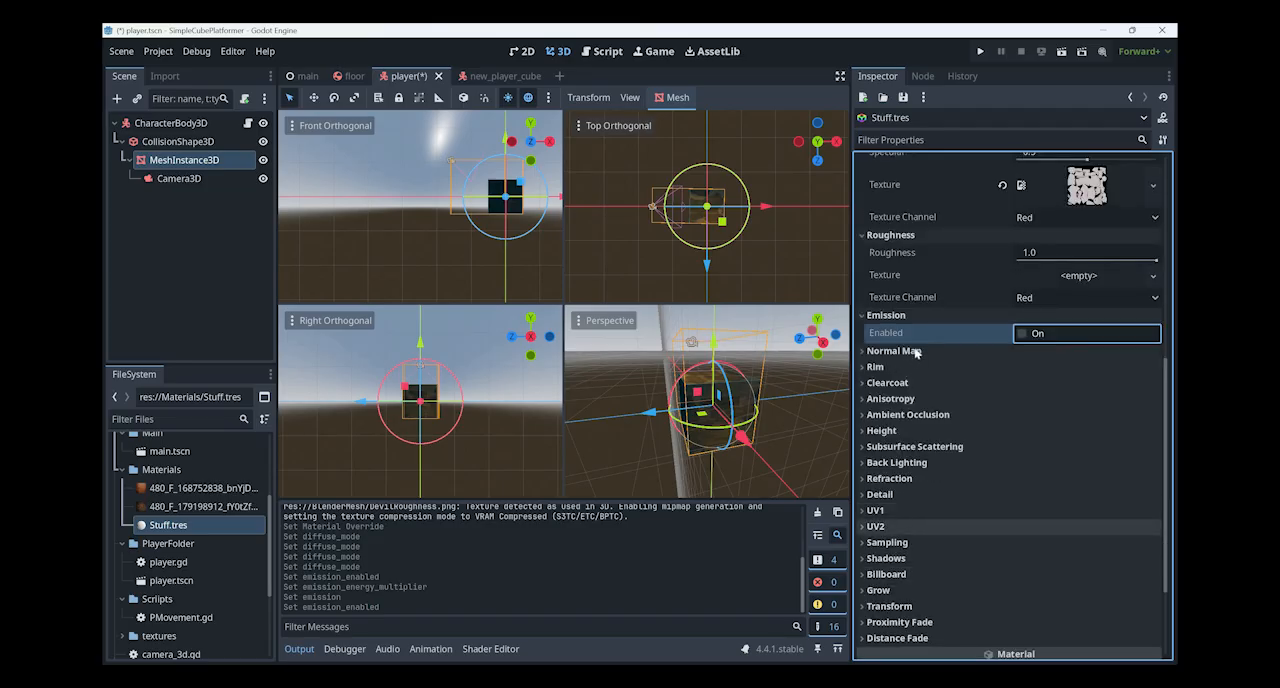
left_click(1025, 351)
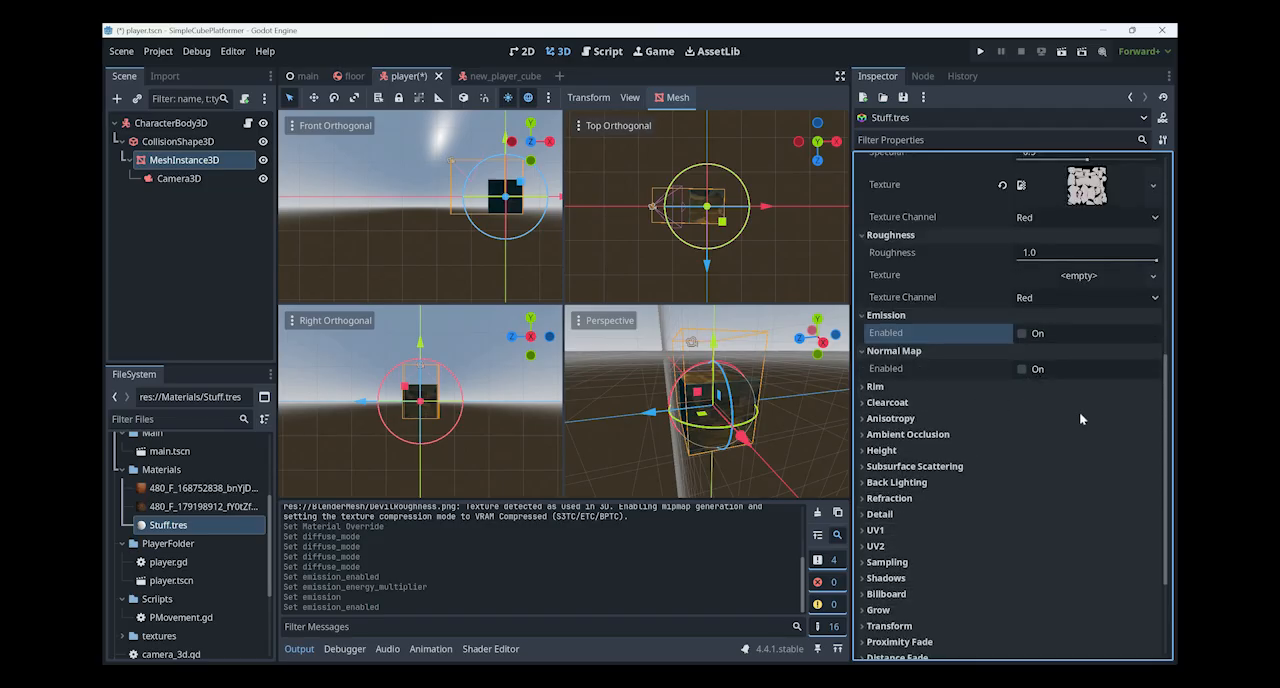
left_click(1037, 369)
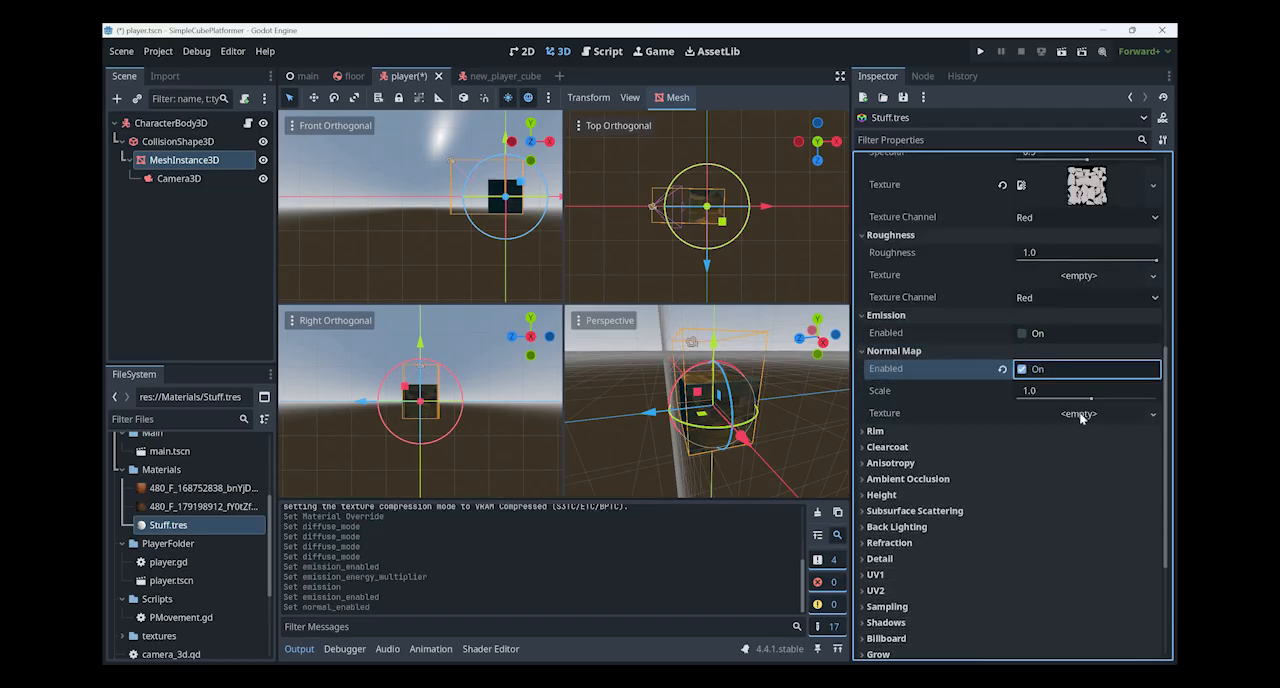
- Re-enable emission to view its available texture types, and turn off both emission and the normal map
left_click(1021, 333)
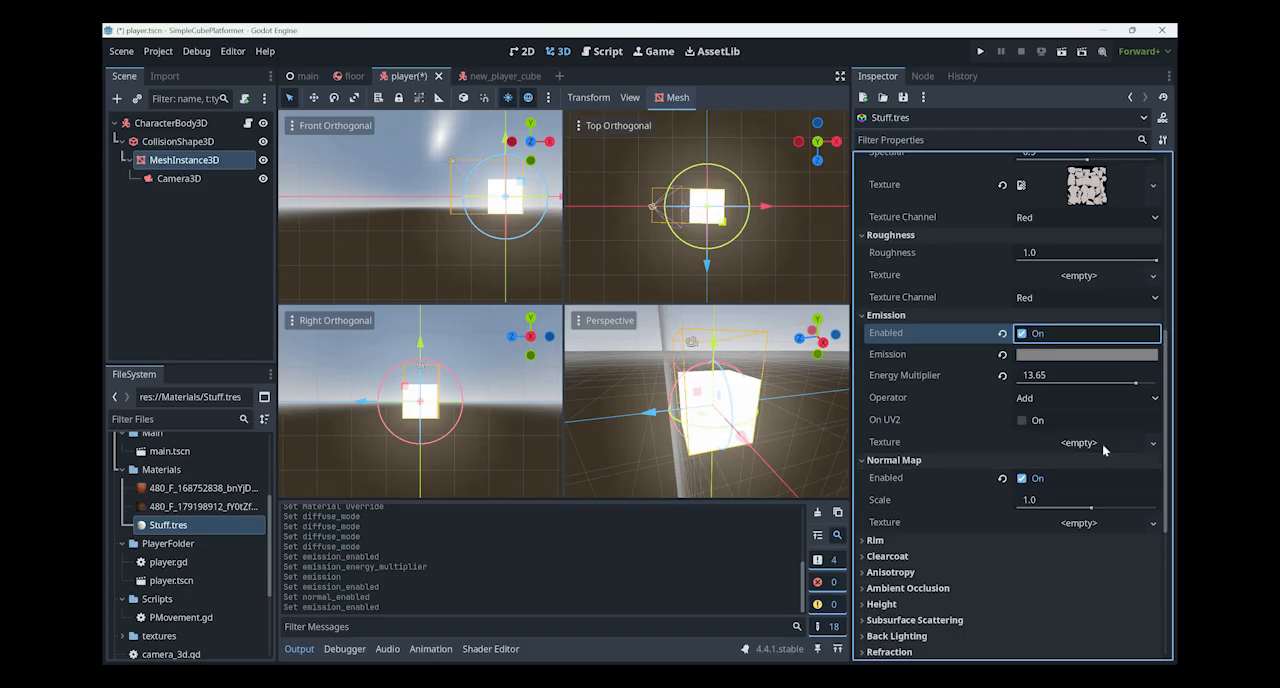
left_click(1045, 442)
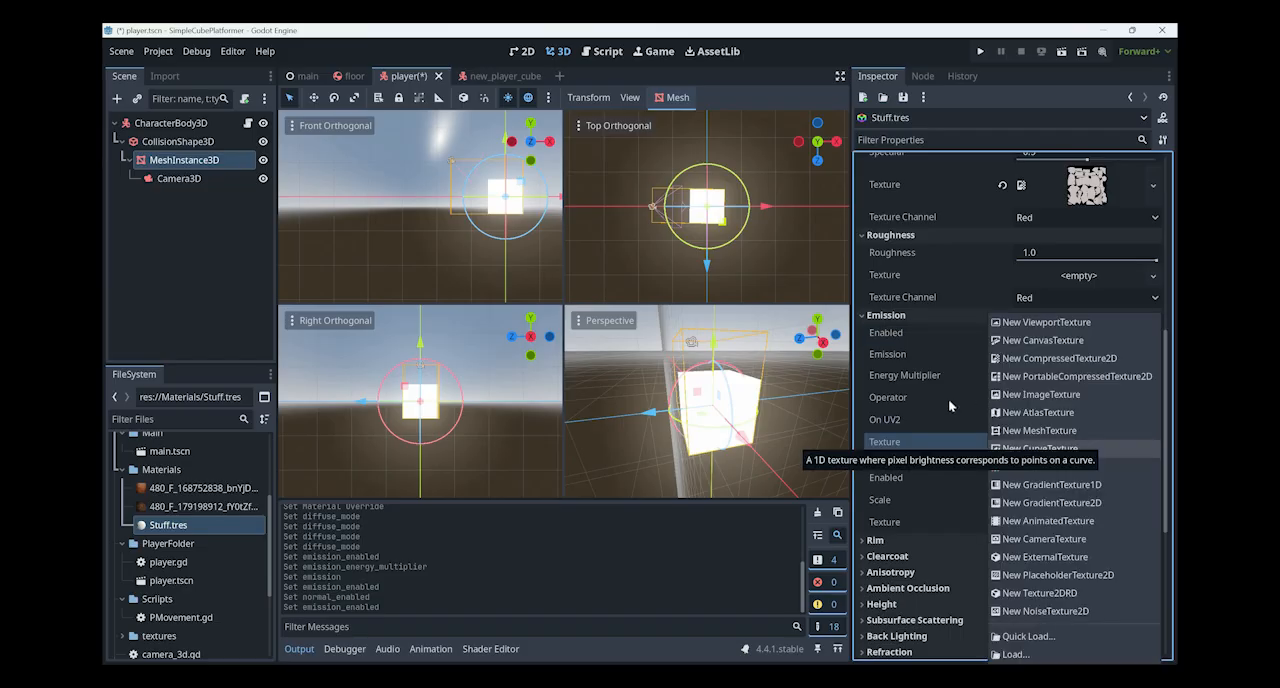
left_click(986, 354)
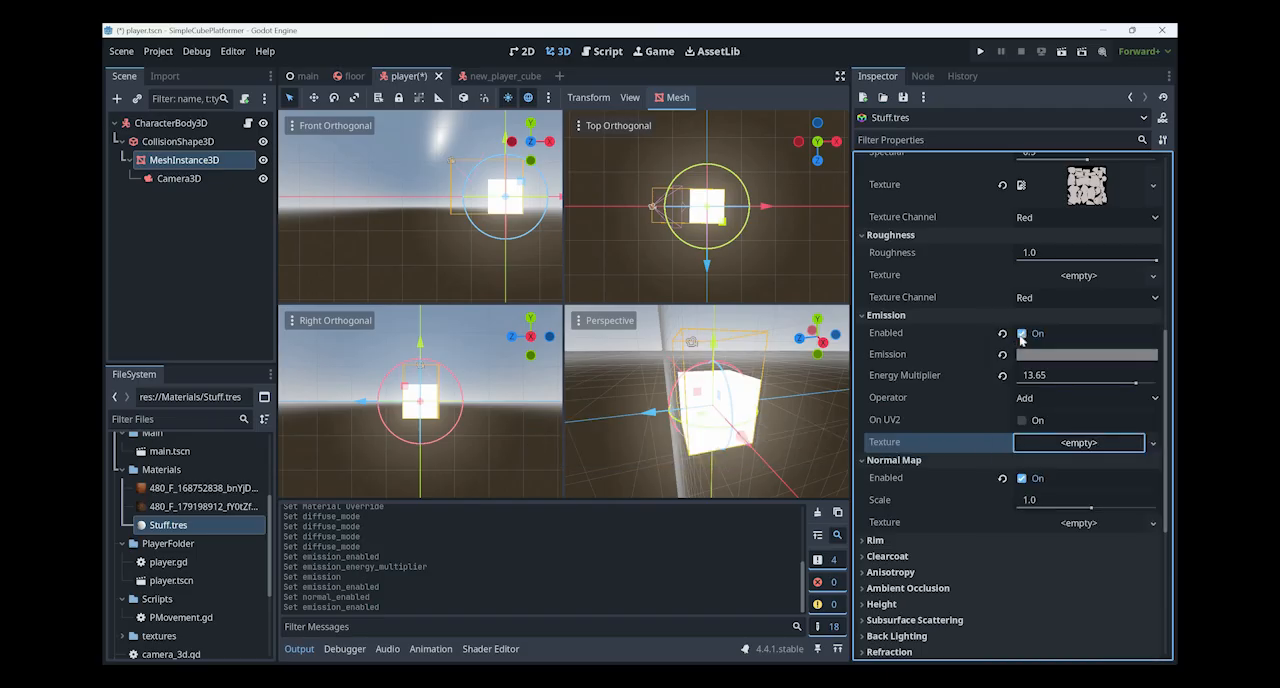
left_click(1021, 333)
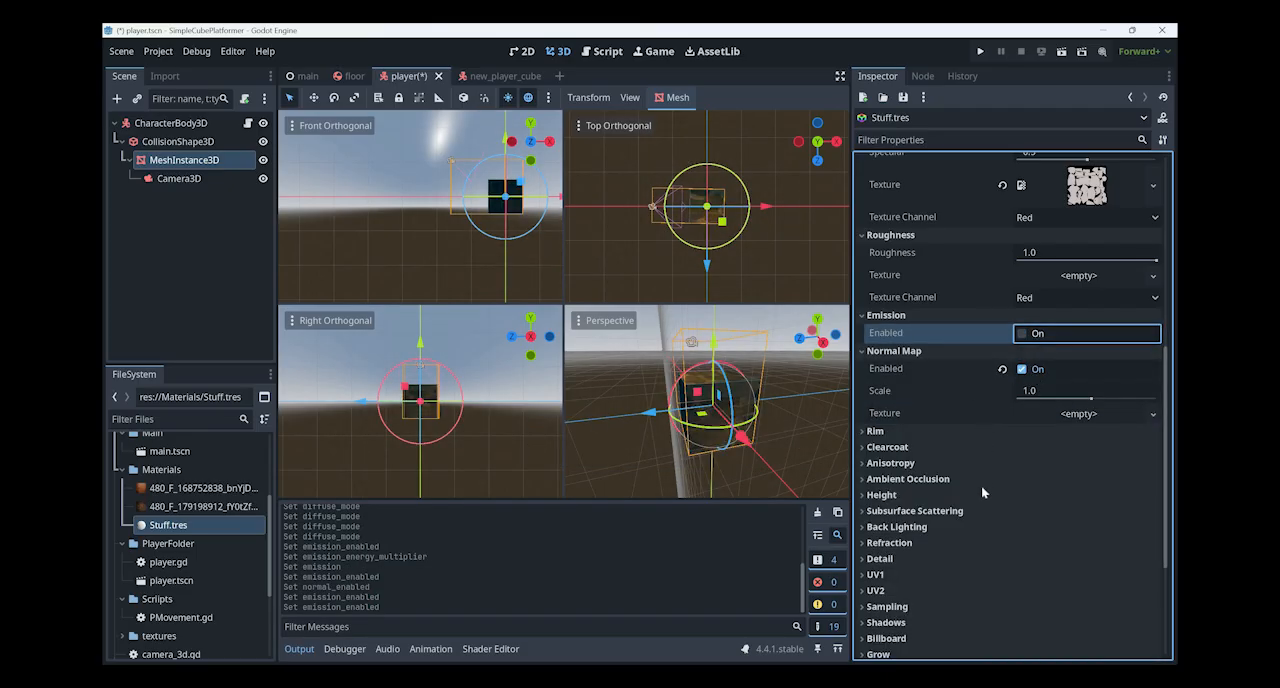
left_click(1021, 369)
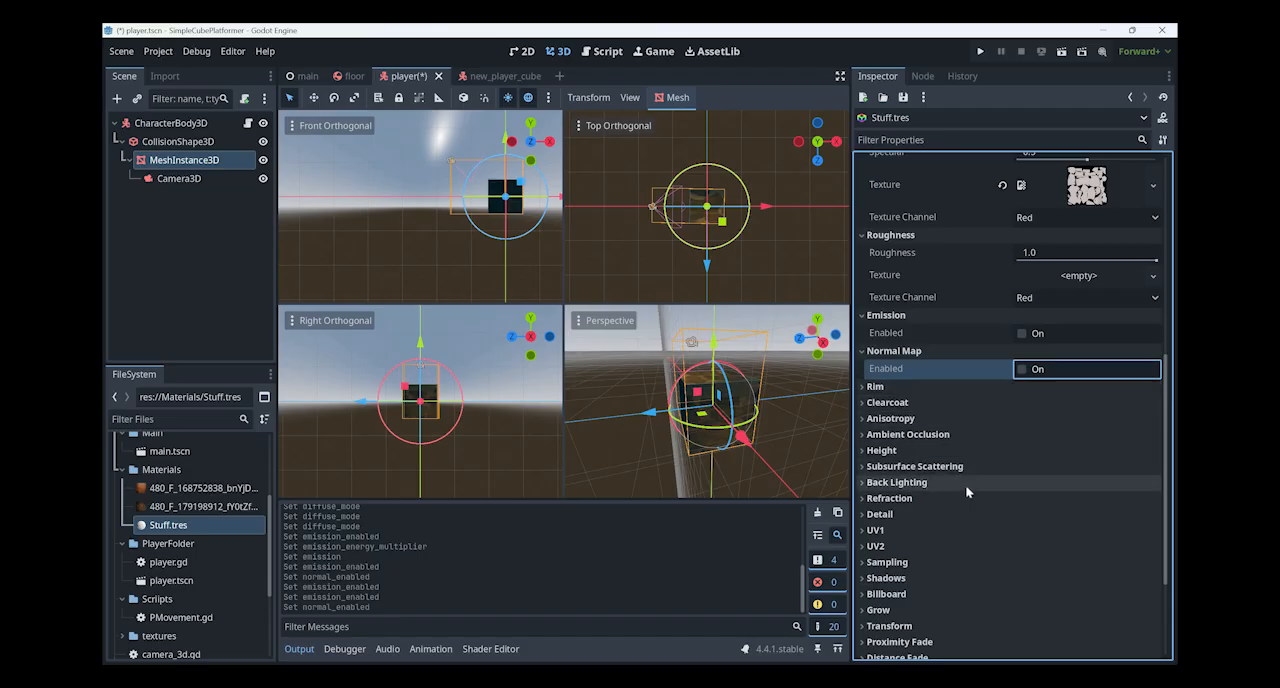
- View the UV1 scale, offset and triplanar properties of the Stuff.tres material
scroll(960, 440, "down", 3)
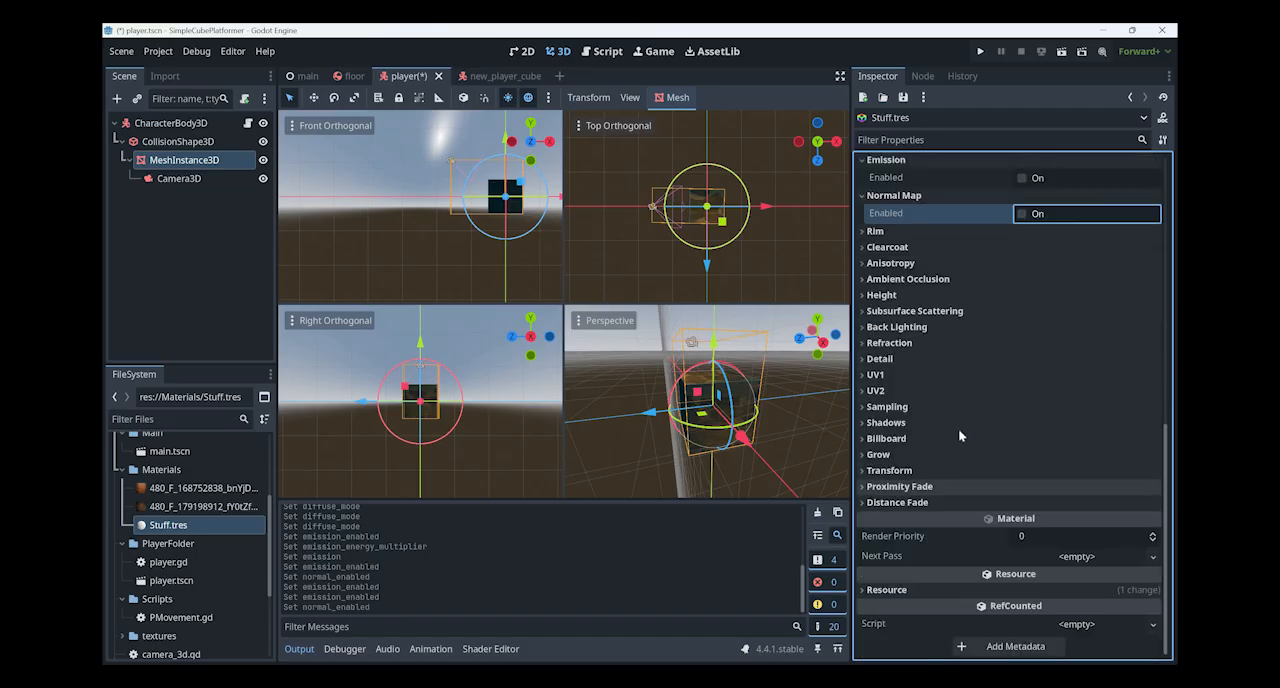
left_click(943, 375)
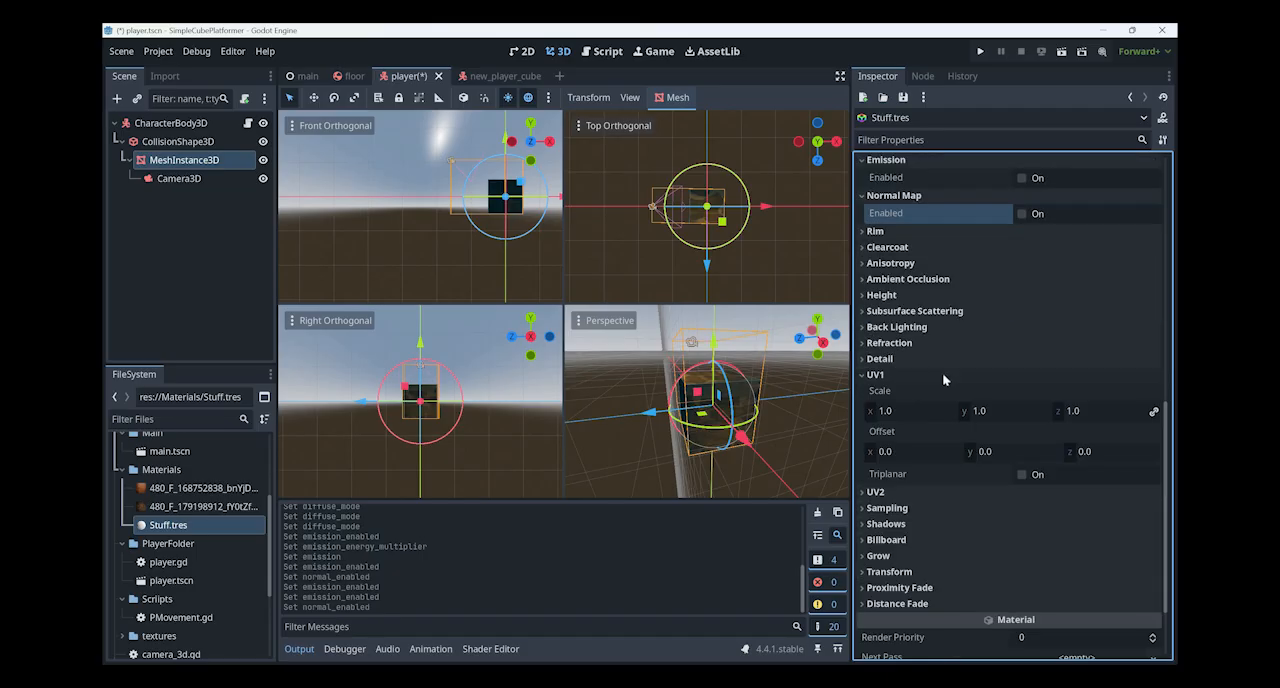
left_click(938, 366)
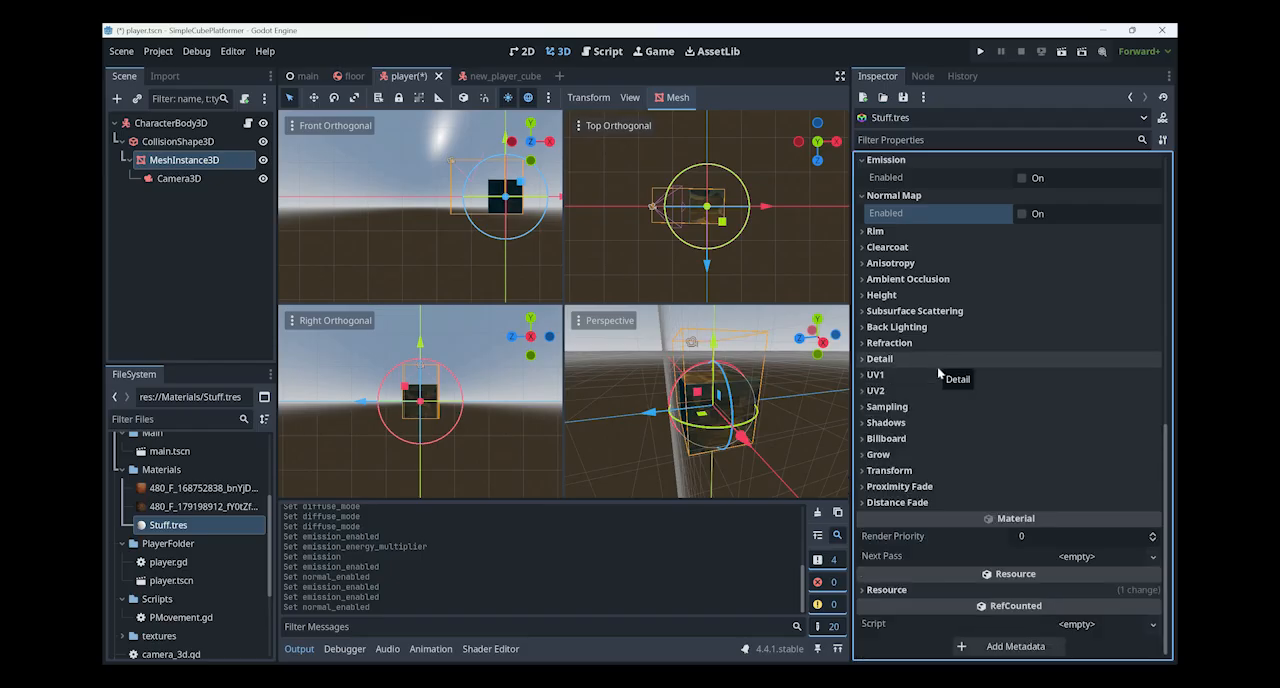
- Try enabling Detail on Stuff.tres, inspect the cube up close and the Detail blend modes, and disable Detail again
left_click(1024, 363)
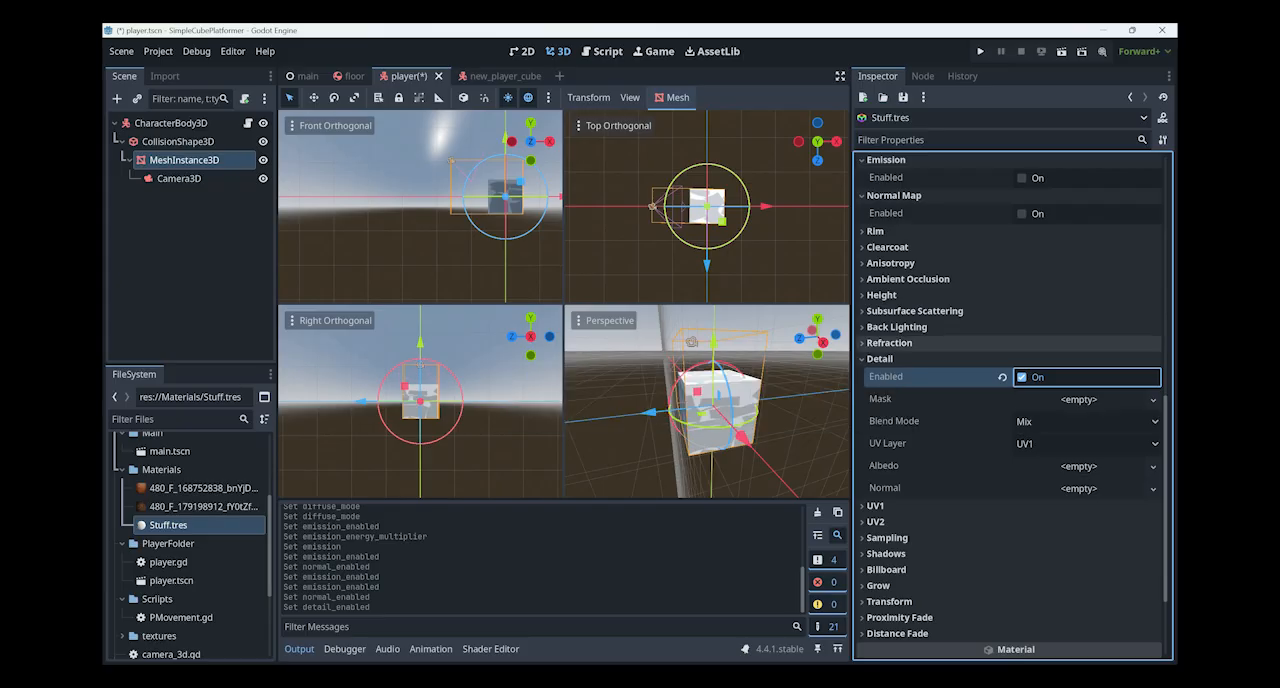
right_click_drag(707, 401, 375, 396)
mouse_move(778, 348)
right_mouse_down()
mouse_move(748, 348)
mouse_move(778, 348)
right_mouse_up()
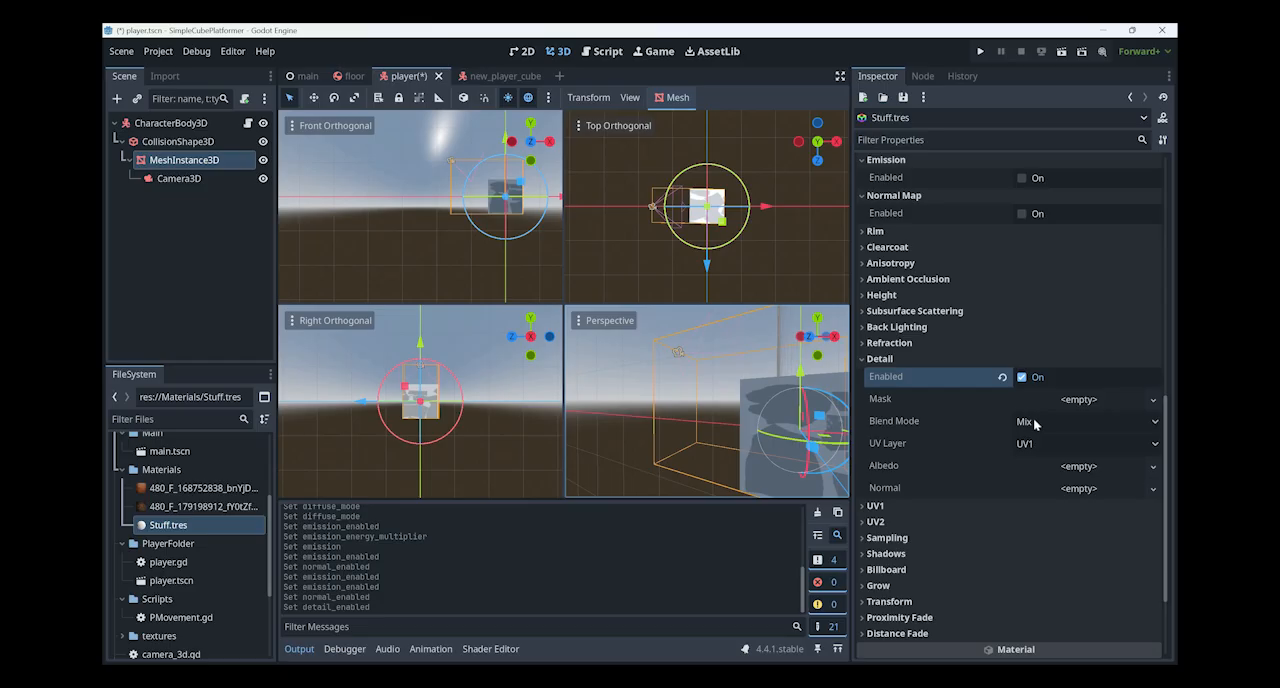
scroll(1035, 424, "up", 8)
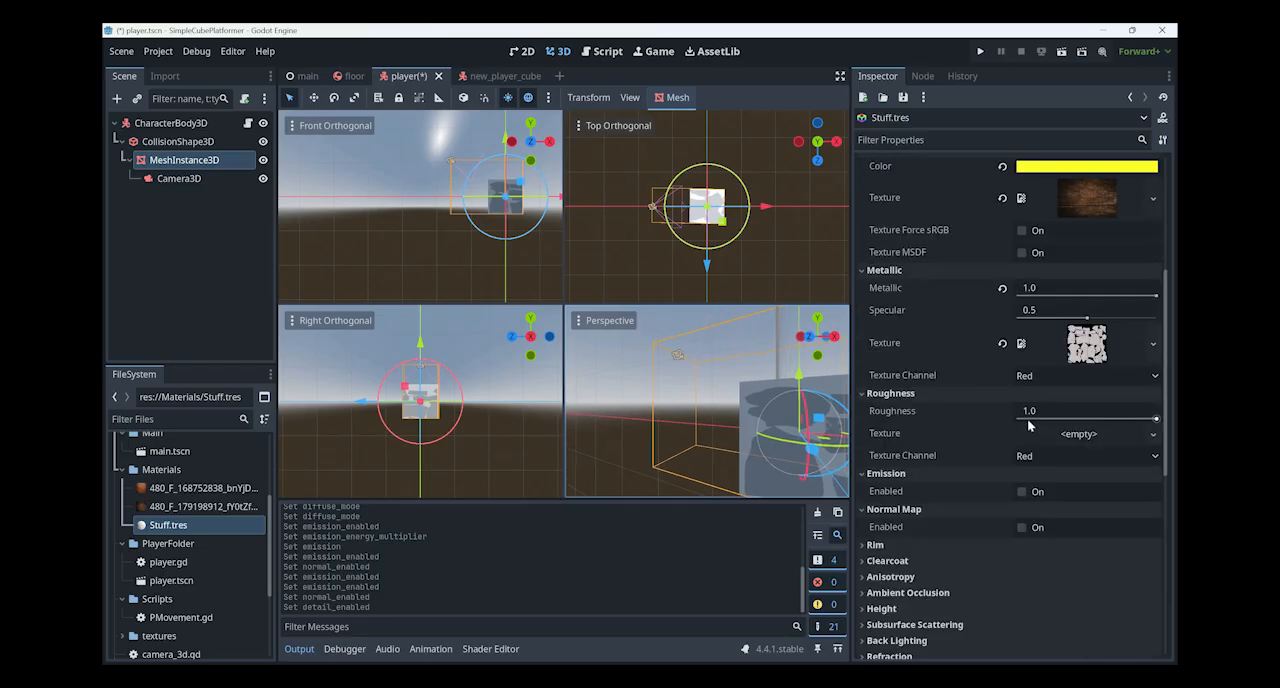
scroll(1032, 414, "down", 5)
scroll(1030, 412, "down", 5)
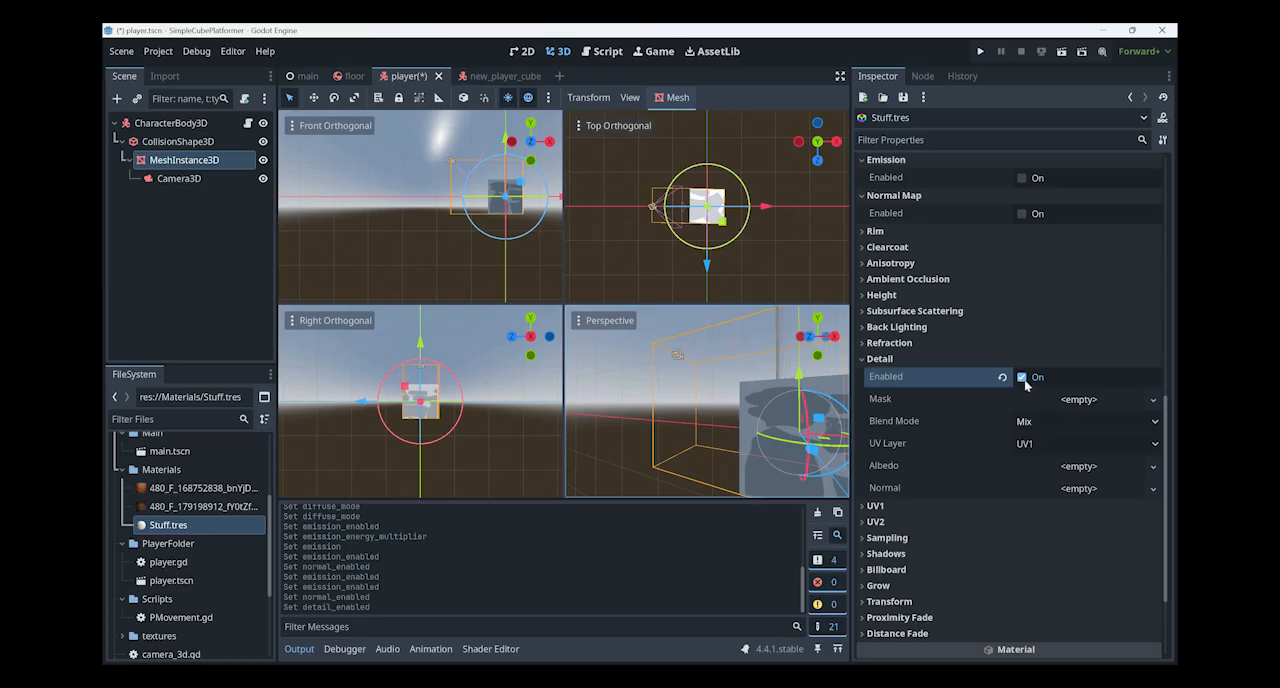
left_click(1053, 428)
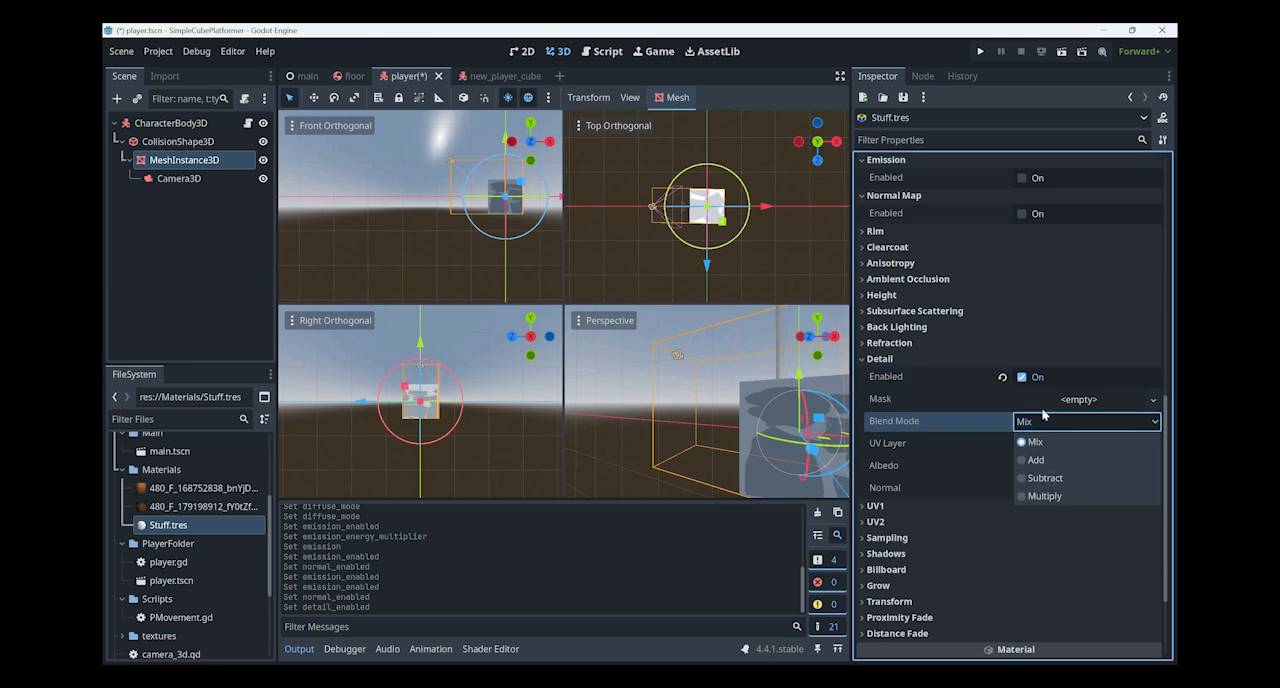
left_click(1026, 397)
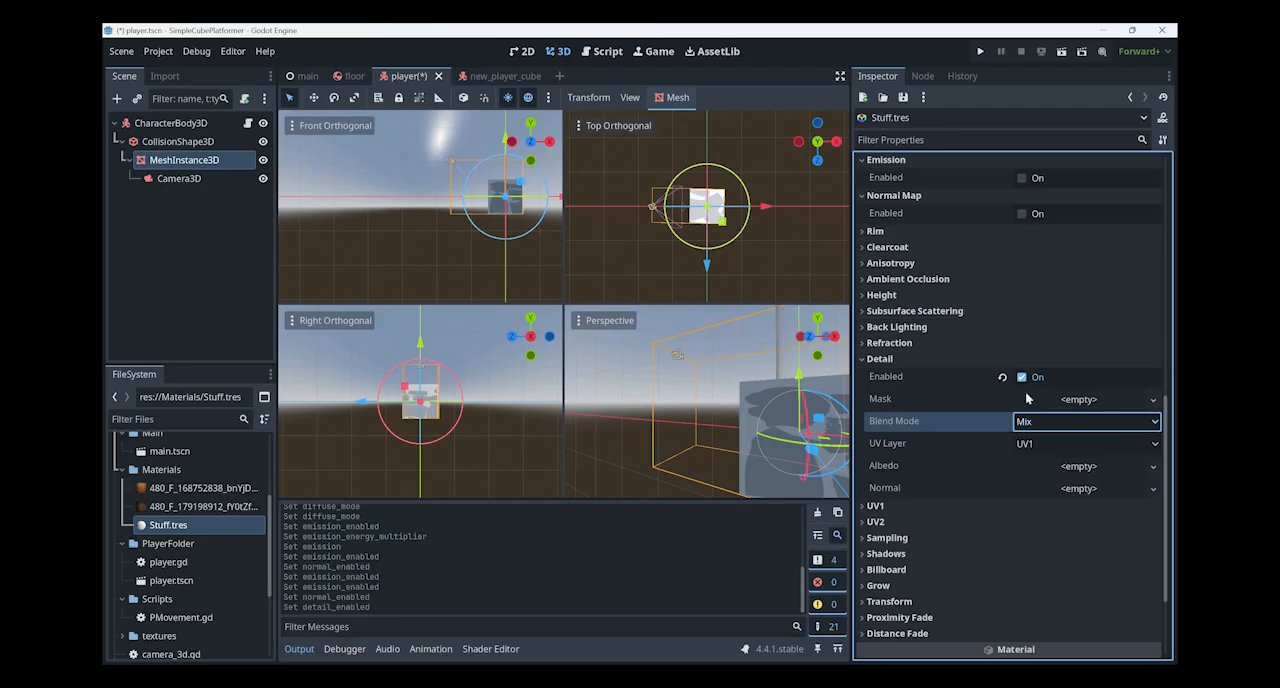
left_click(1024, 378)
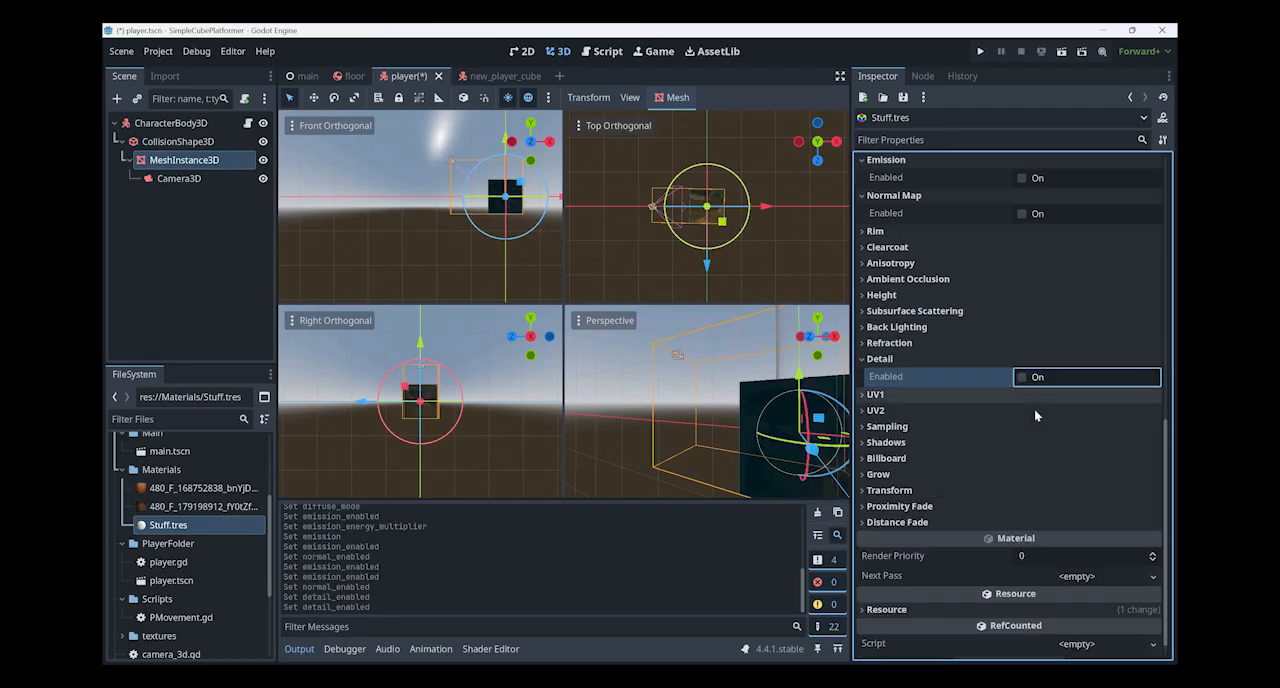
- Switch to the unsaved Blender 4.0 scene and put the default cube into Texture Paint mode
scroll(1034, 408, "down", 1)
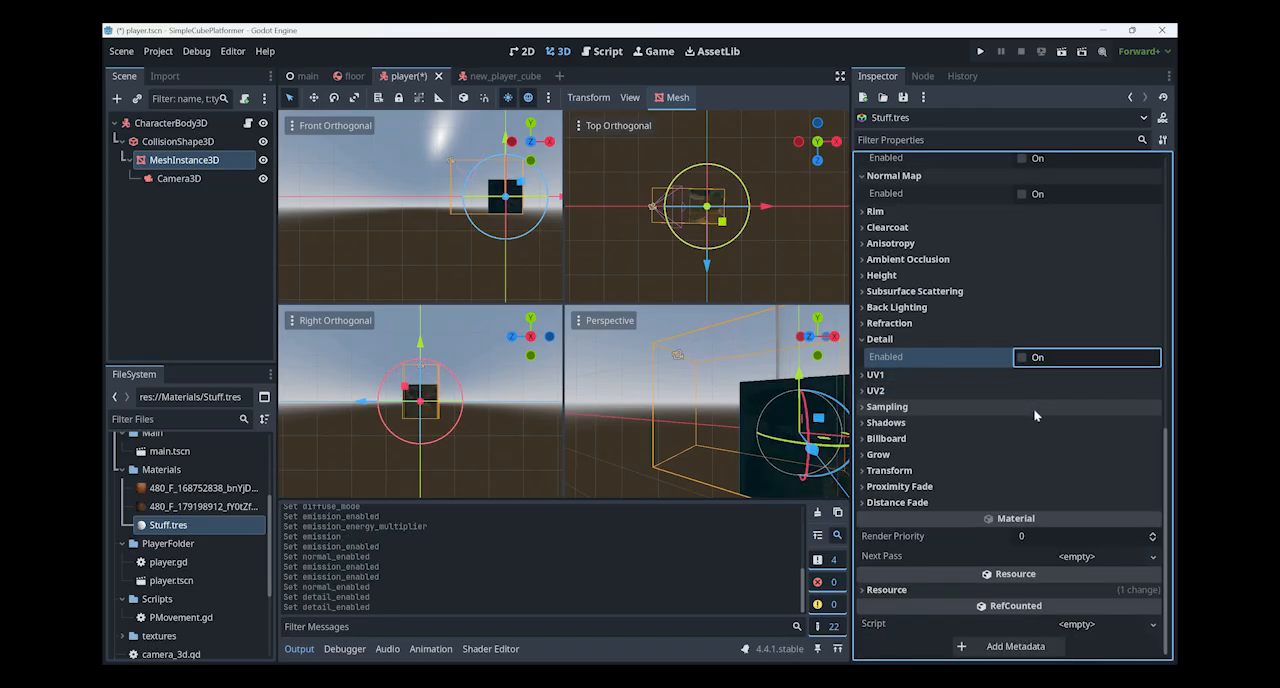
scroll(1034, 410, "up", 10)
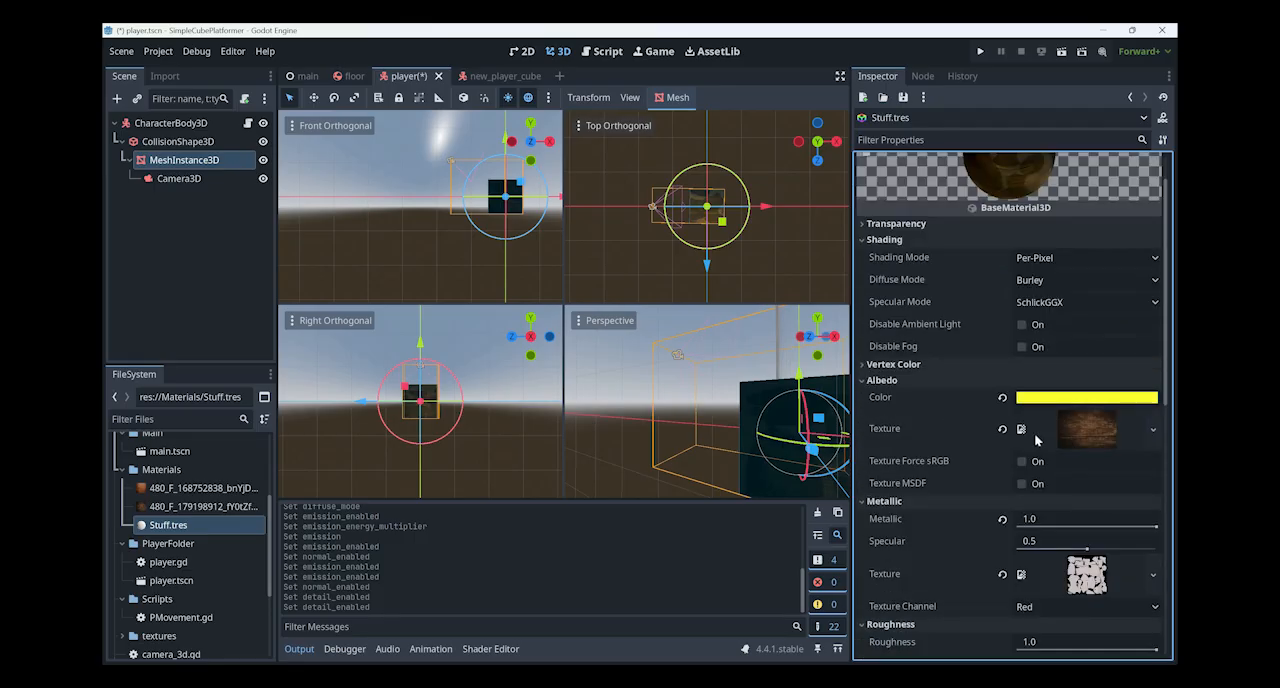
key("alt+Tab")
key("alt+Tab")
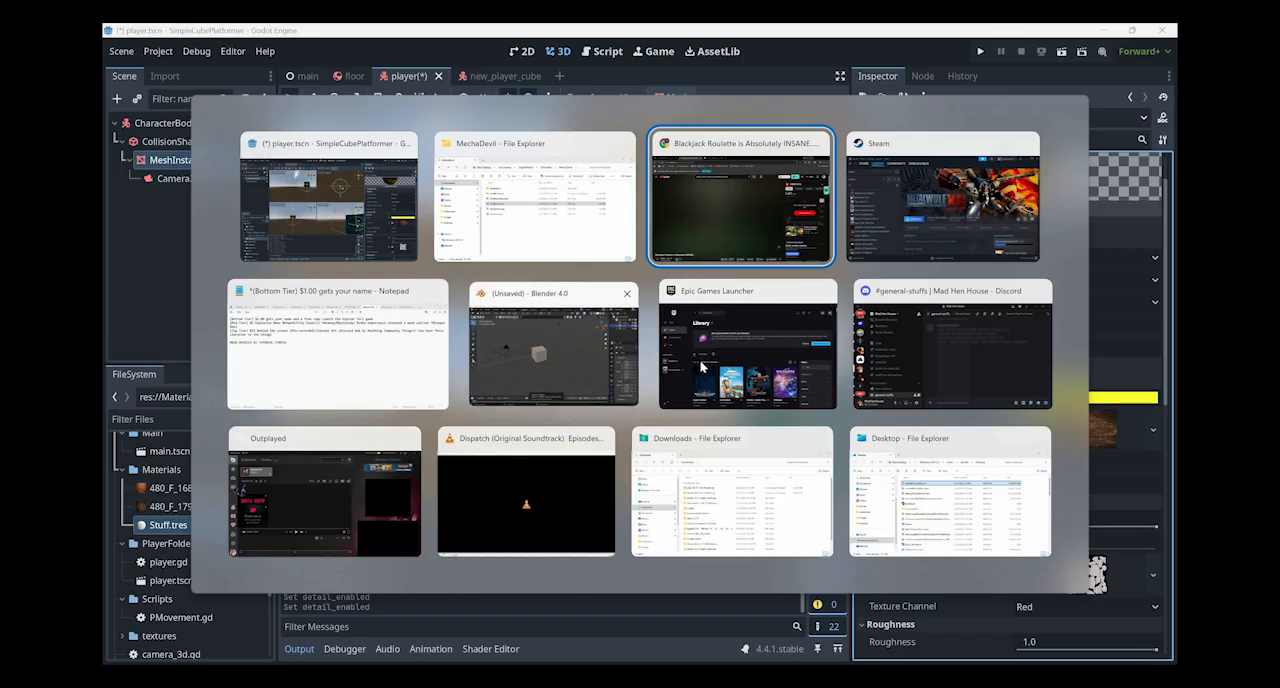
left_click(615, 360)
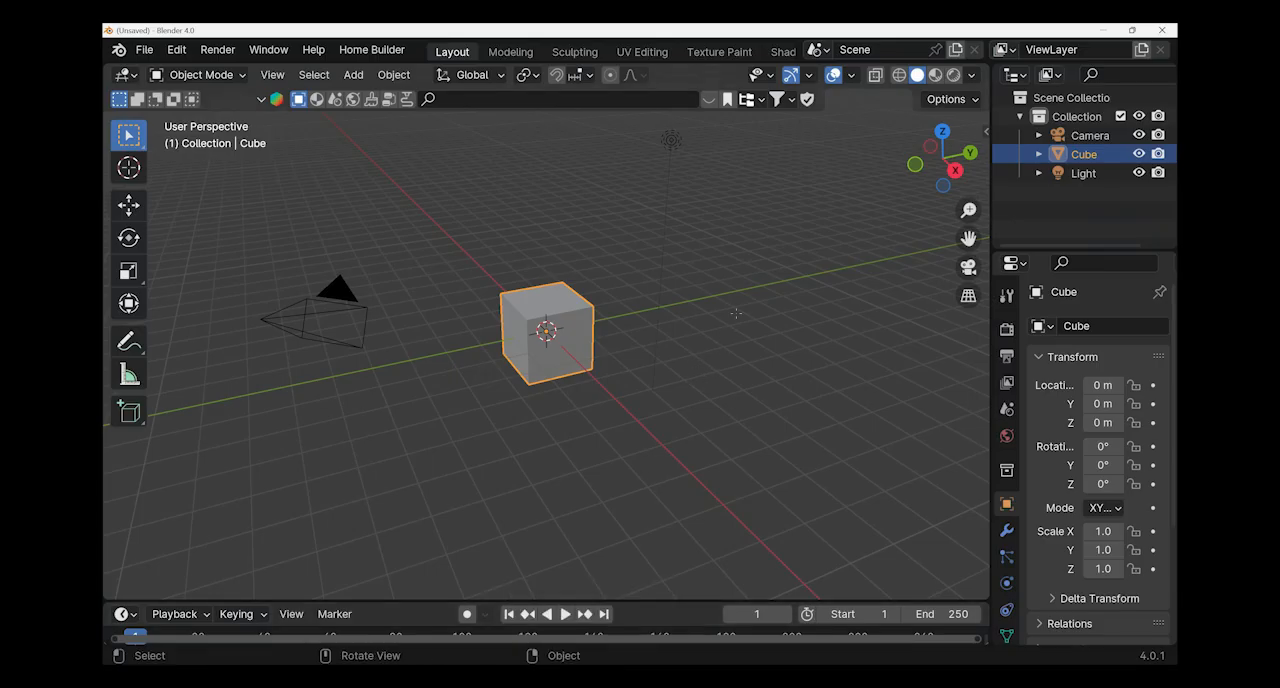
key("ctrl+Tab")
left_click(806, 298)
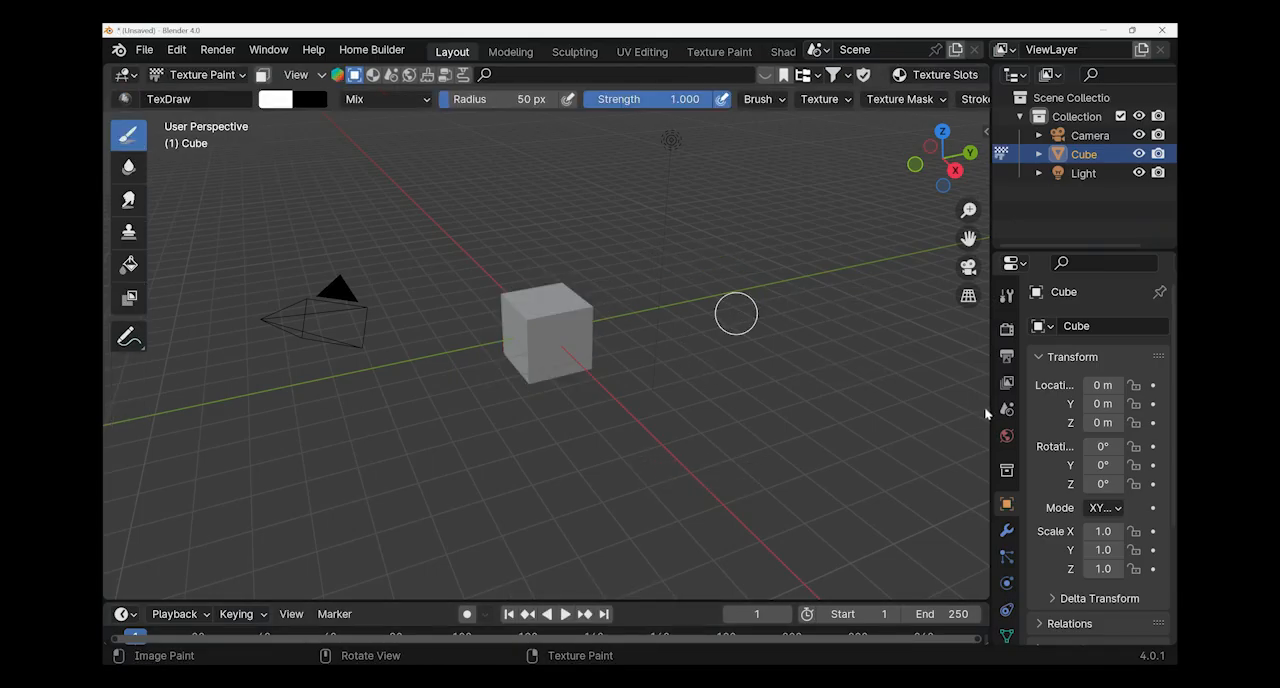
- Create a Quick Ucupaint Node Setup on the cube with type Principled and the Color, Metallic, Roughness and Normal channels
key("n")
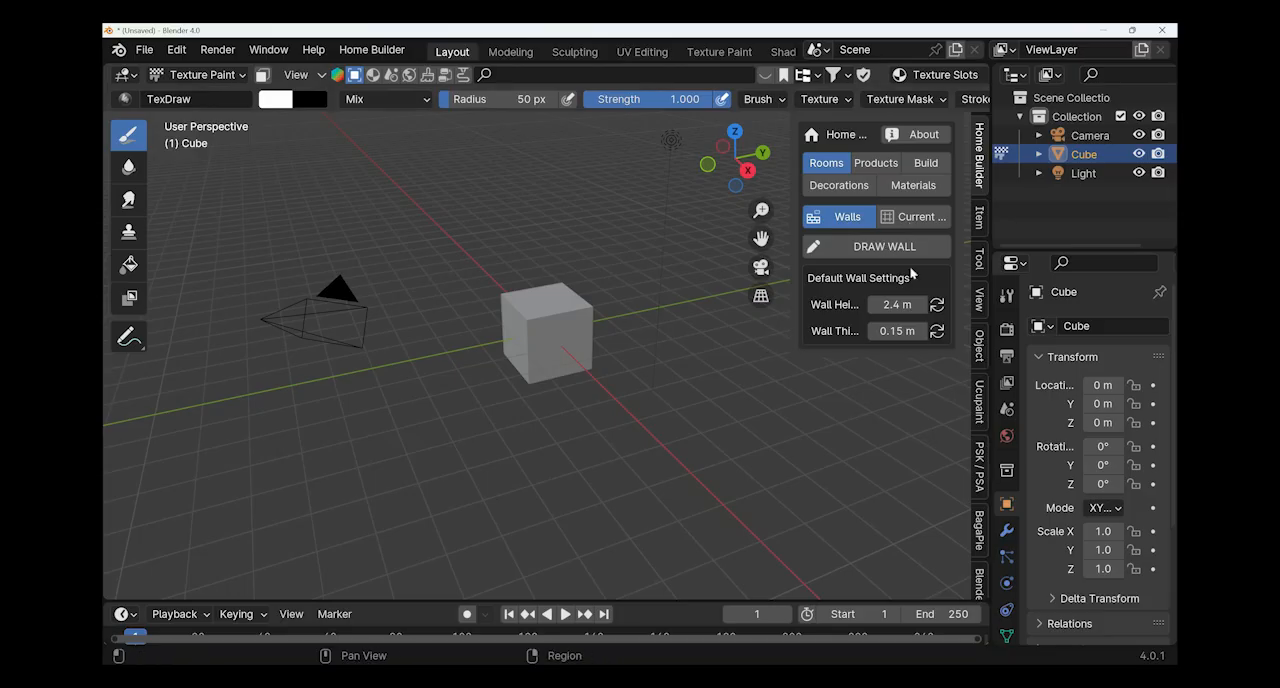
left_click(979, 402)
left_click(897, 223)
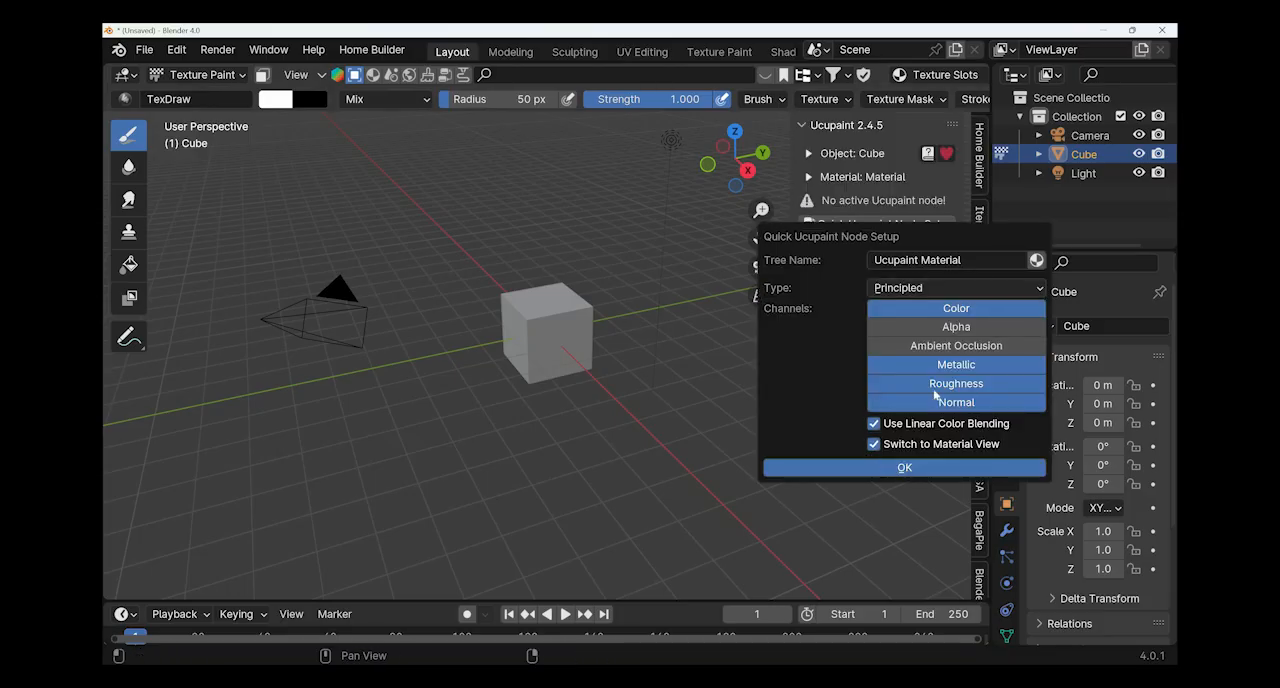
key("Return")
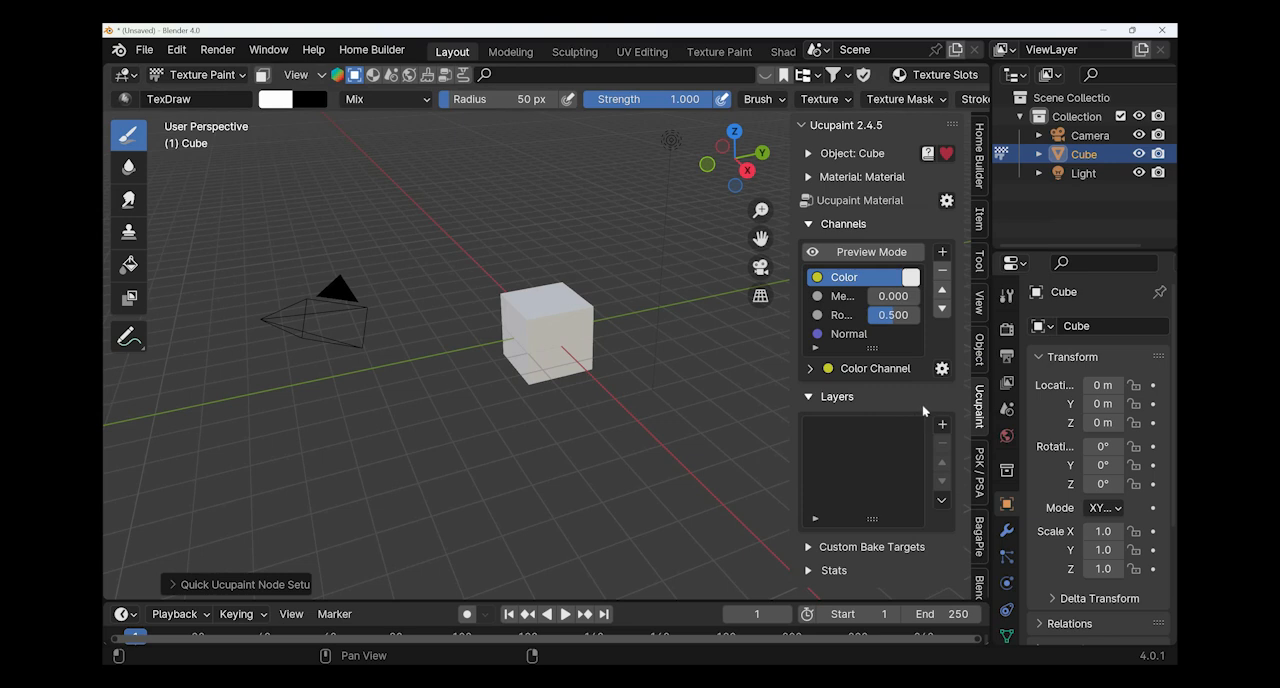
- Try to bake the selected vertices as a Ucupaint layer on the Color channel at 1024 resolution
left_click(941, 424)
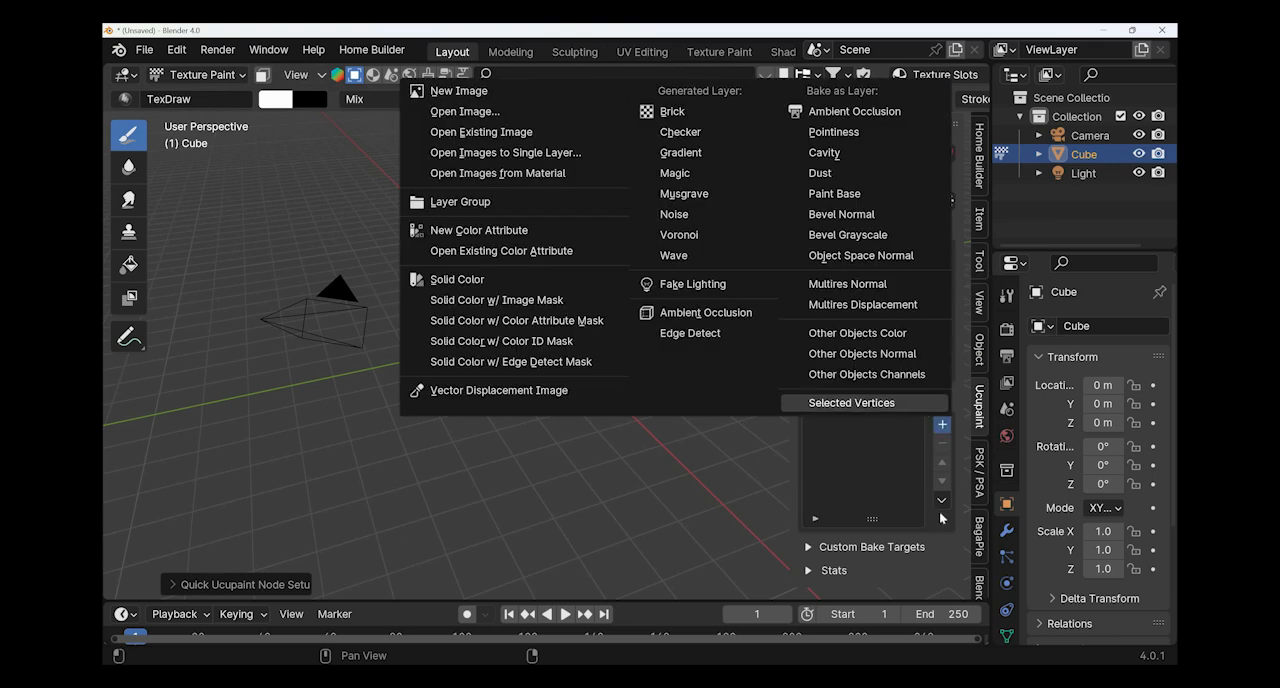
key("Return")
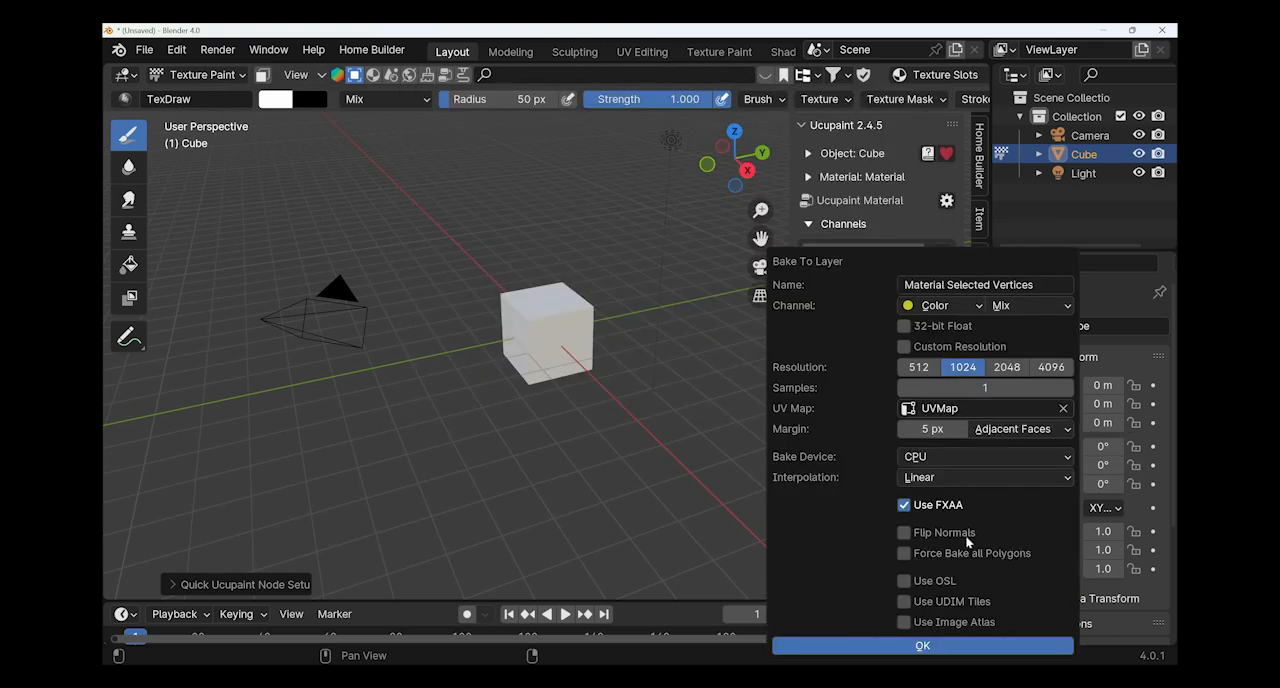
key("Return")
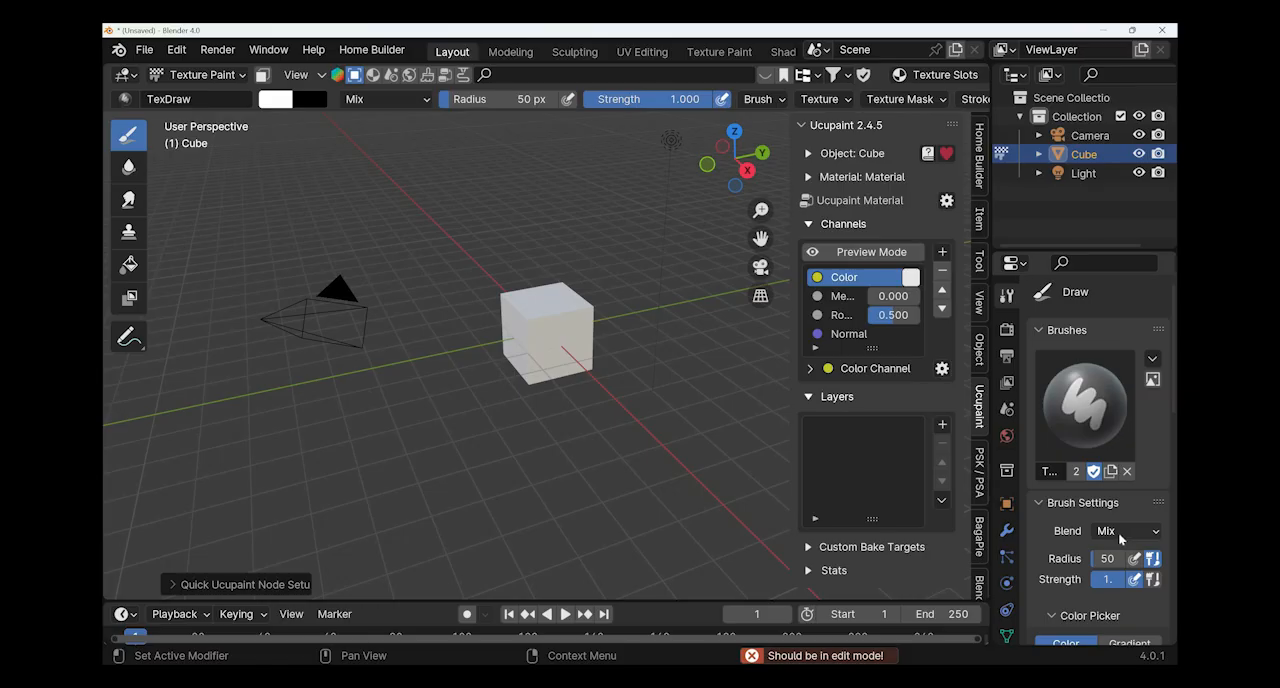
left_click(1120, 536)
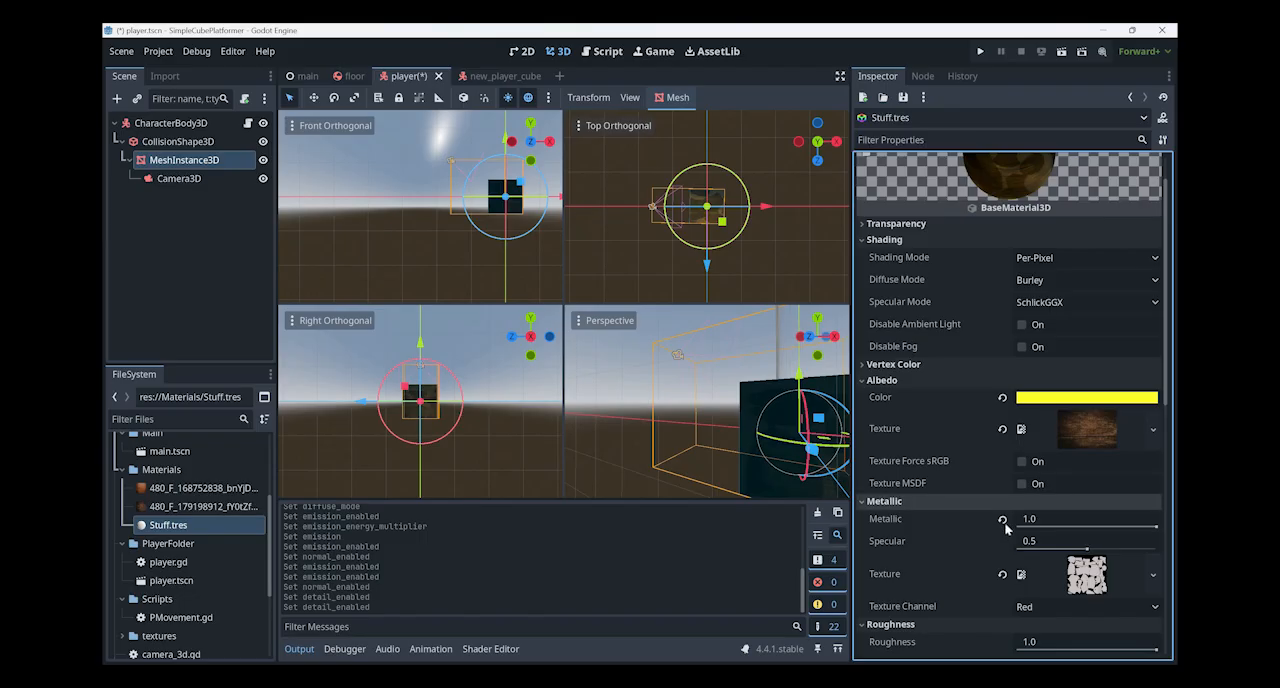
- Switch to Godot and look through the Stuff.tres material properties from Albedo down to Detail
scroll(989, 501, "down", 3)
scroll(989, 501, "down", 2)
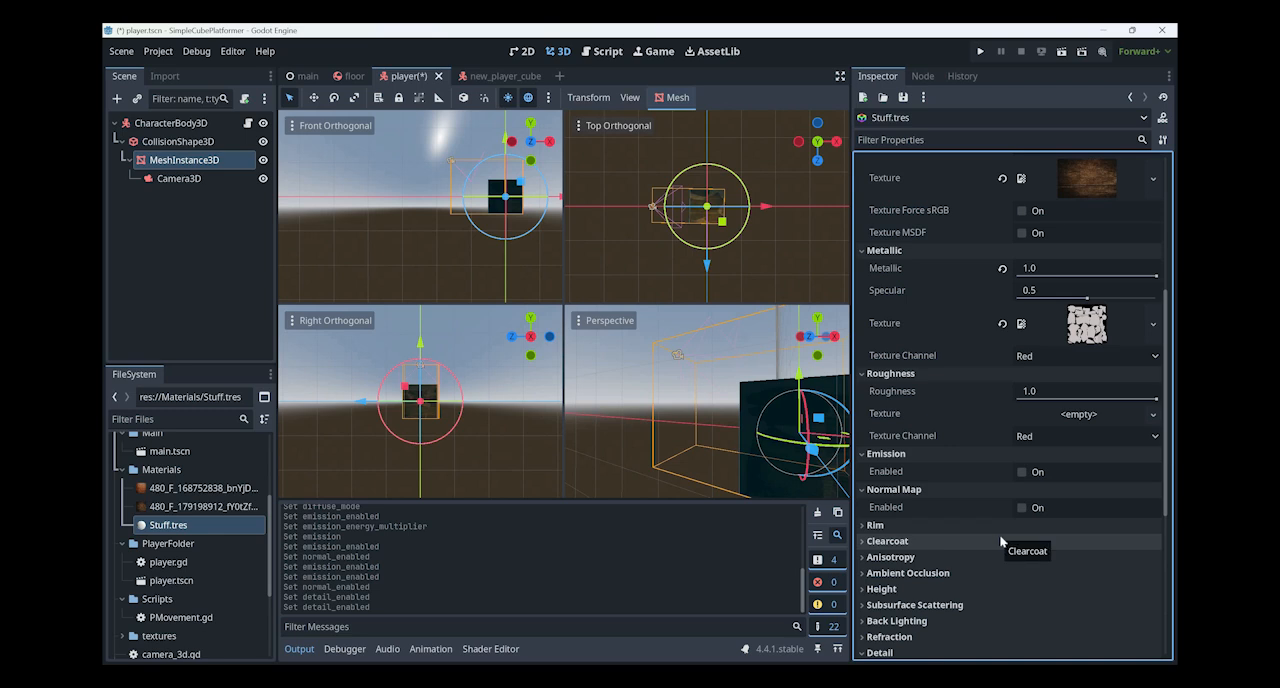
scroll(1000, 545, "up", 4)
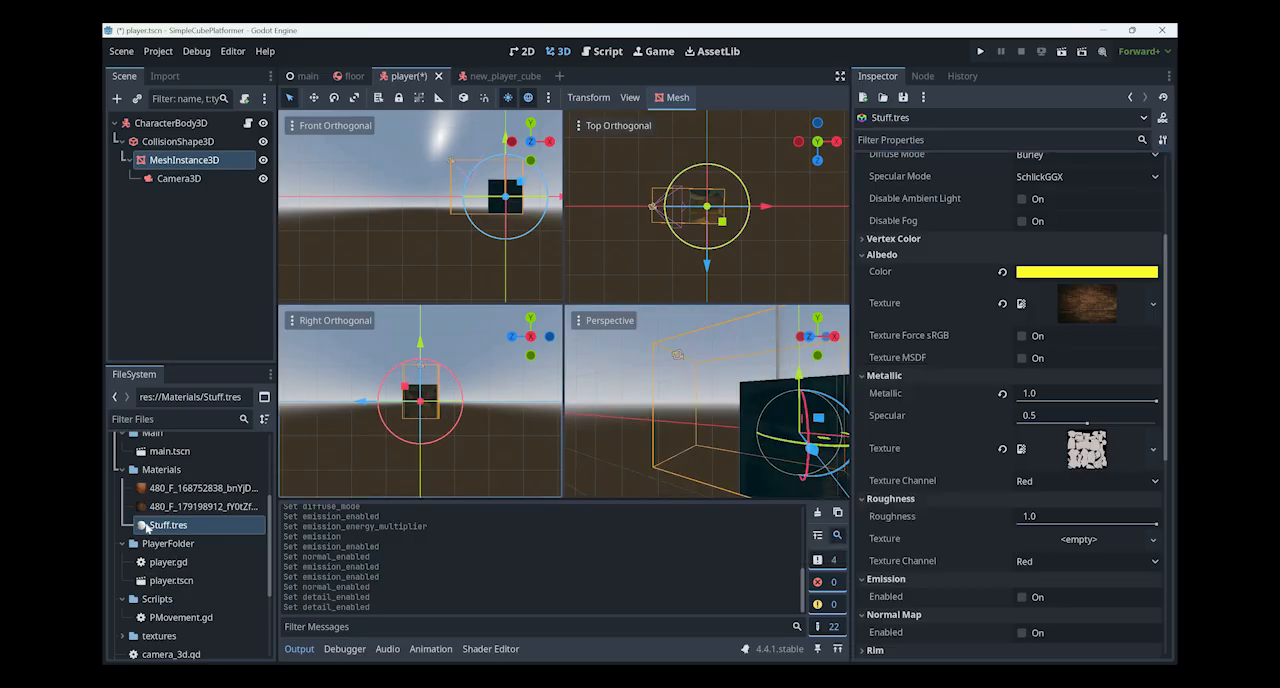
- Expand the textures folder under BlenderMesh and examine the Cylinder, Cylinder.001 and Sphere layer images
scroll(155, 530, "up", 5)
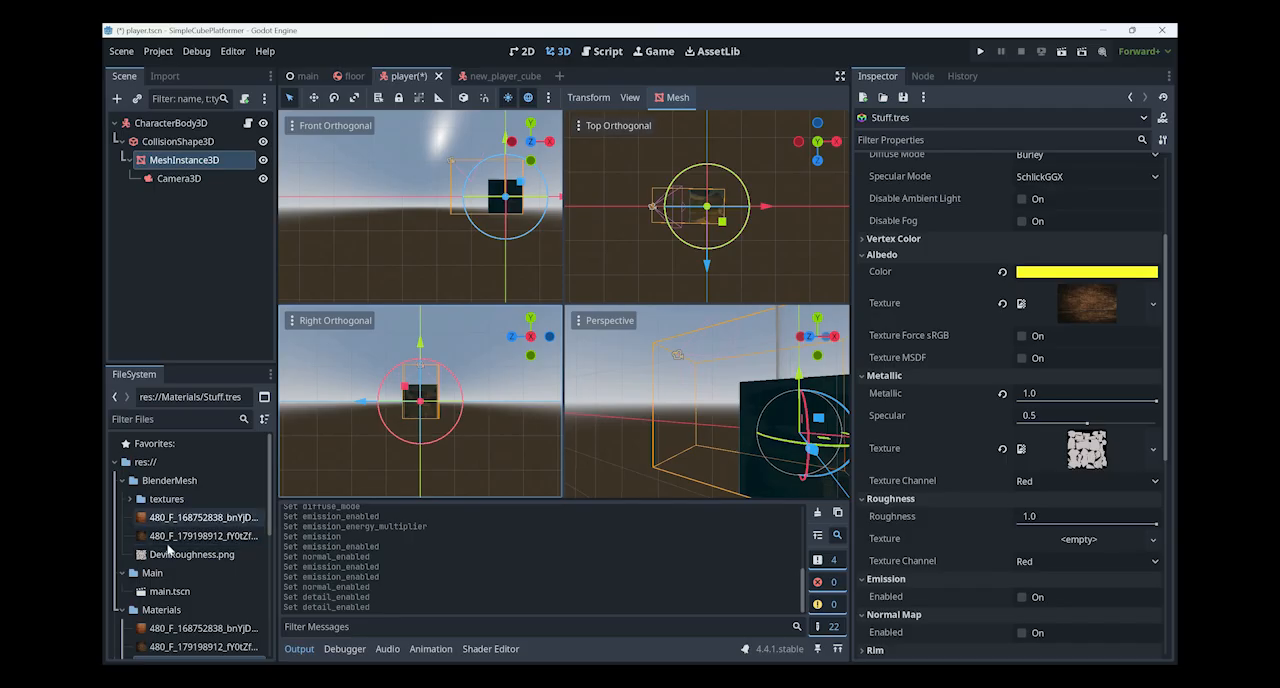
left_click(130, 499)
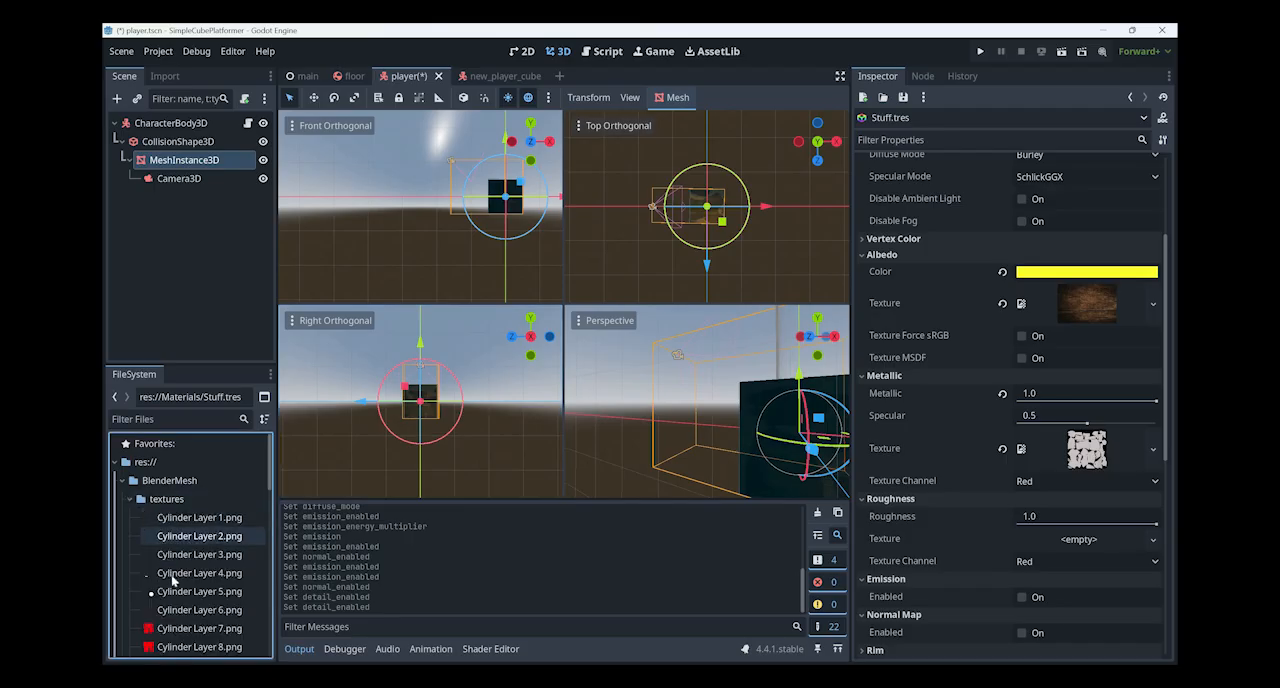
scroll(173, 580, "down", 3)
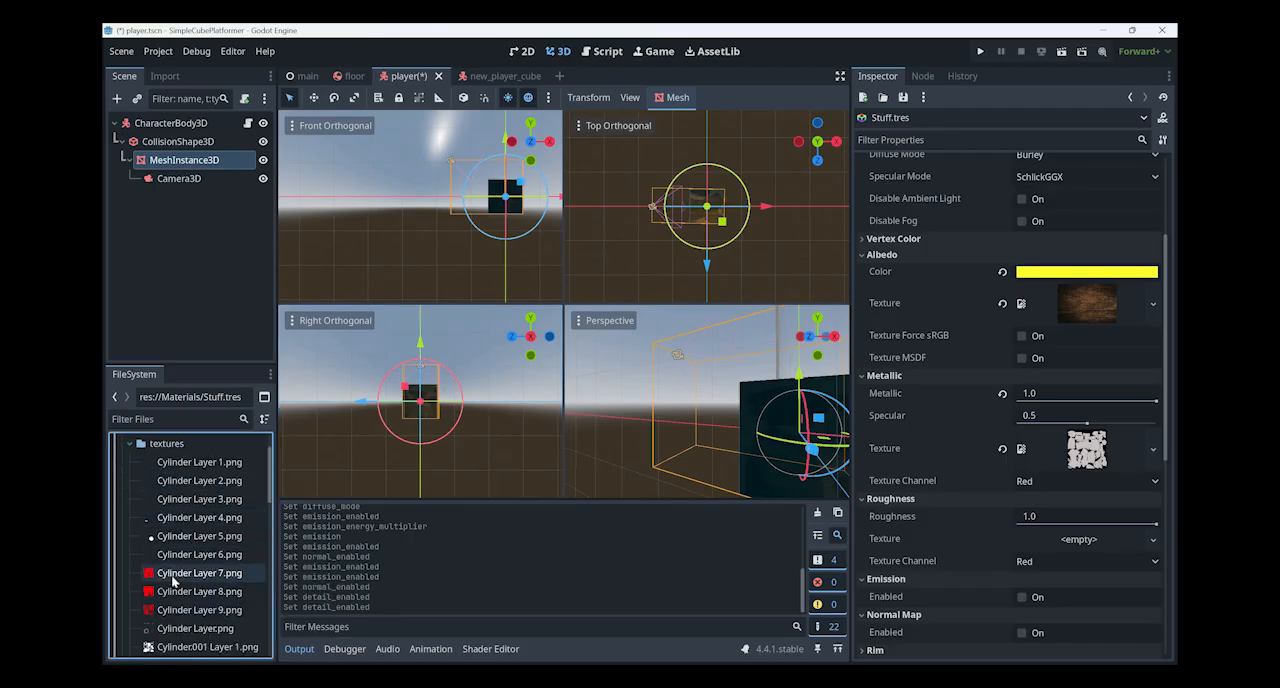
mouse_move(174, 578)
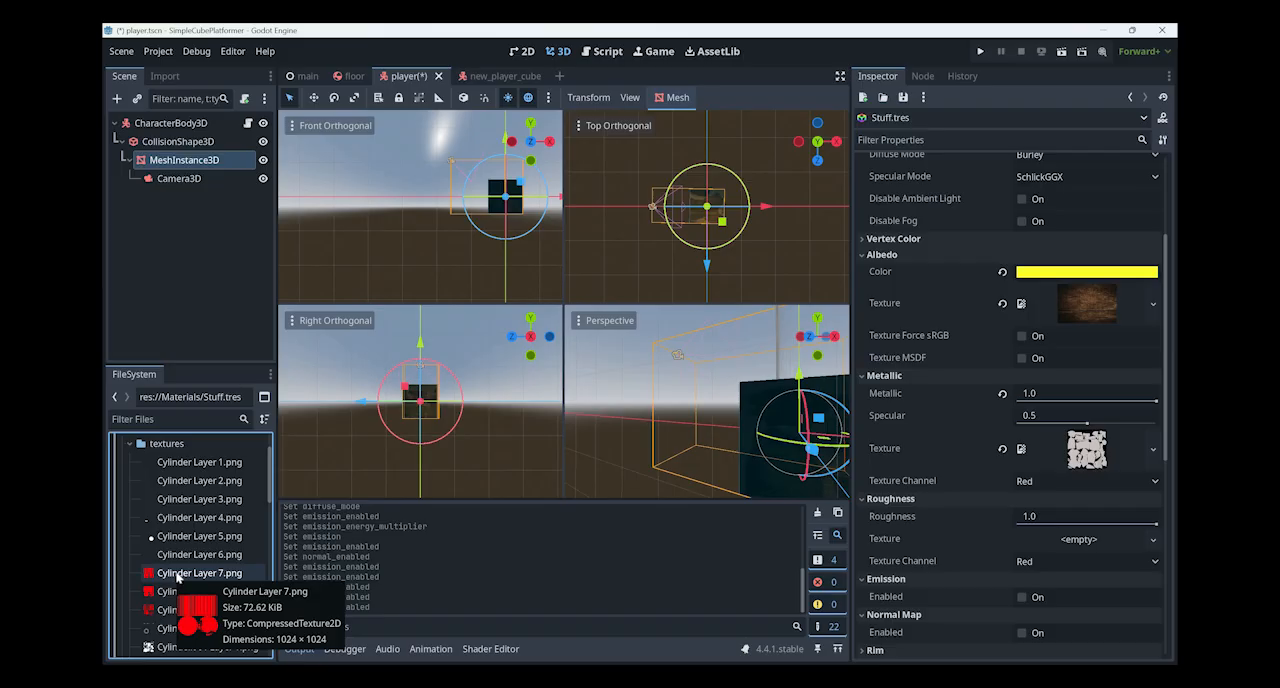
scroll(178, 577, "down", 3)
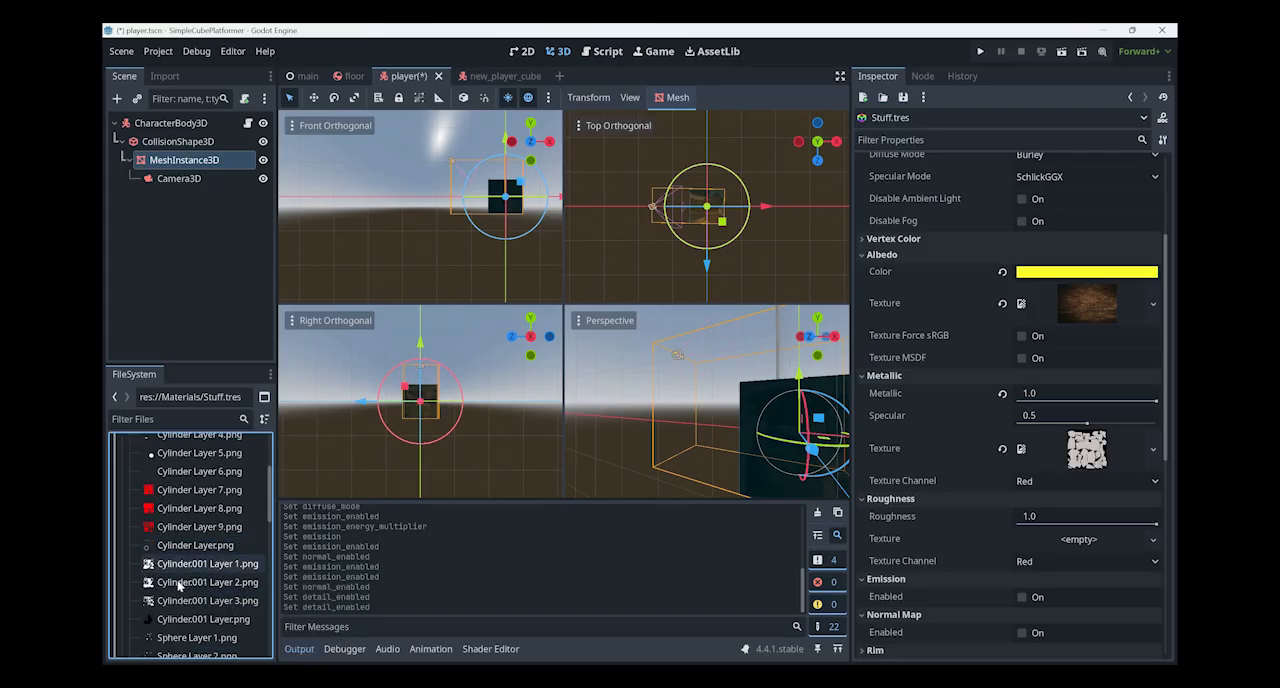
left_click(182, 565)
mouse_move(180, 587)
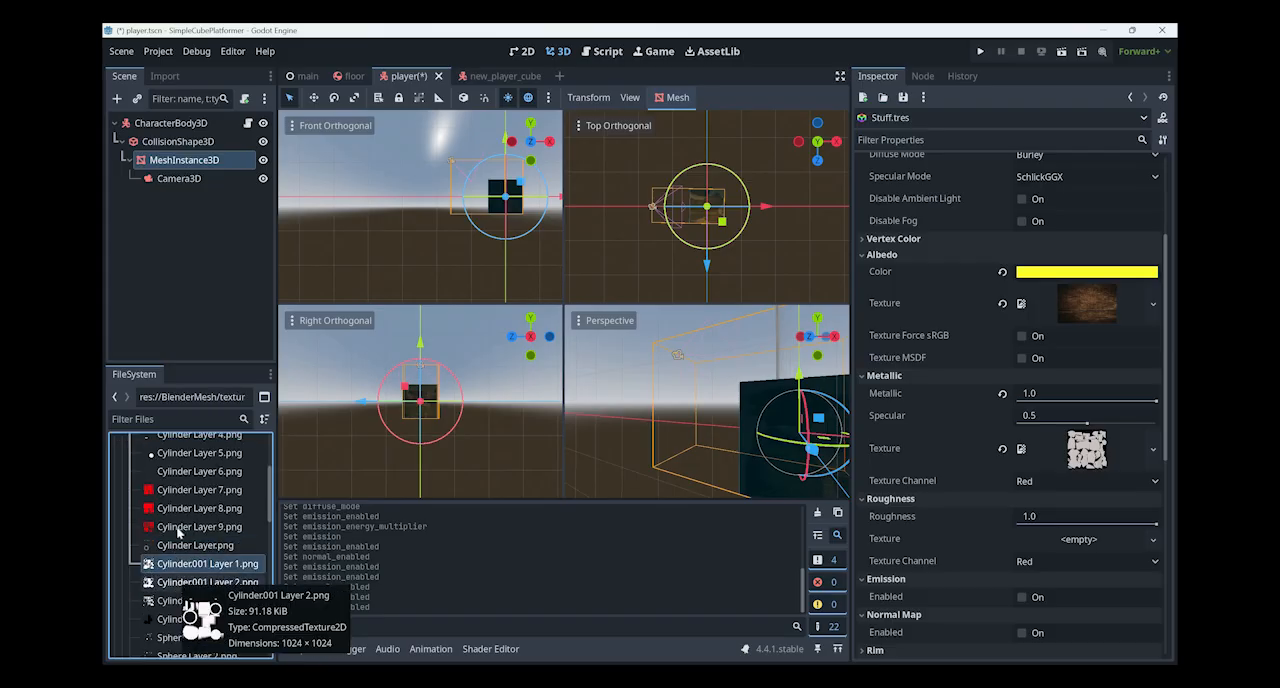
mouse_move(179, 533)
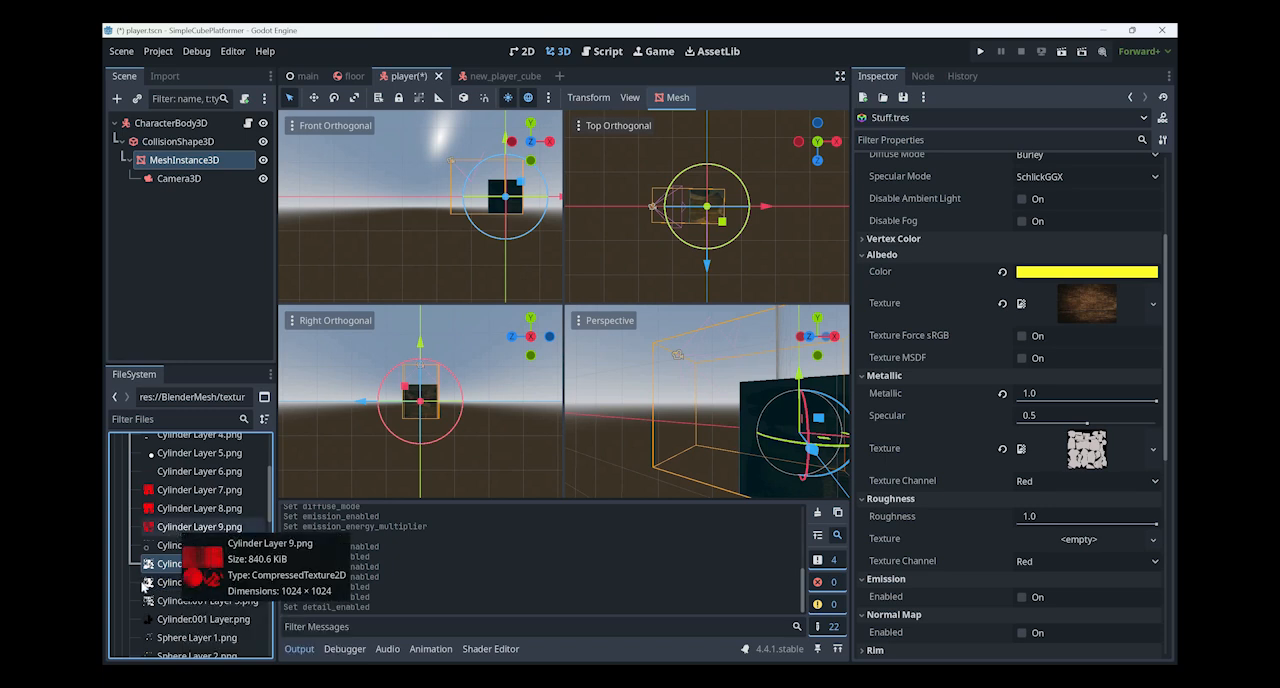
scroll(143, 587, "down", 2)
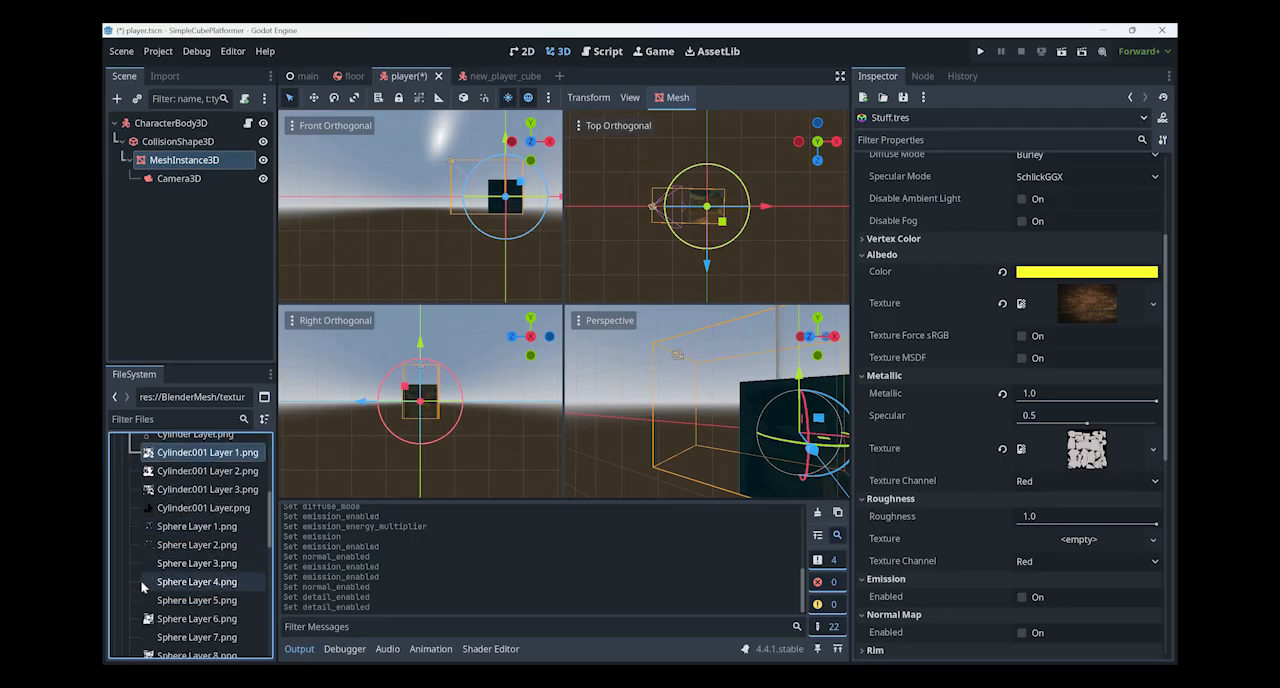
scroll(143, 587, "down", 2)
- Switch to File Explorer, go back to the Tilable/Floor folder and view its texture maps, including the brick and floor threadplate normal maps
key("alt+Tab")
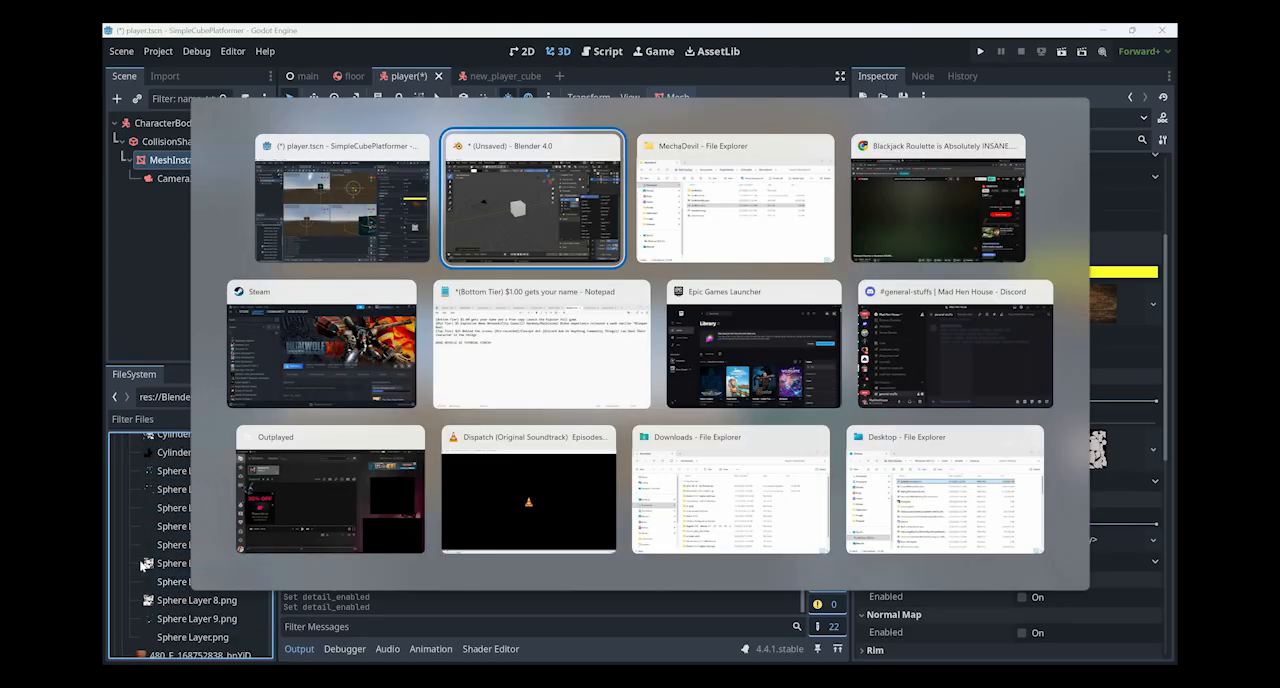
key("Tab")
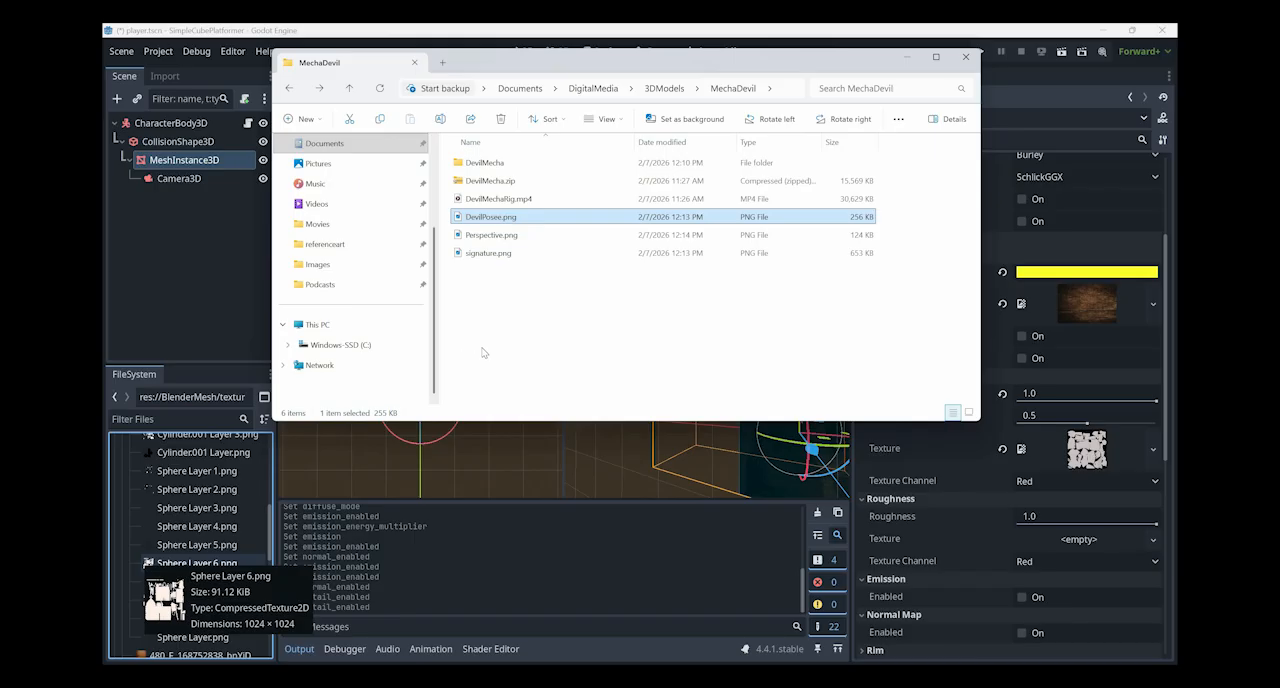
key("alt+Left")
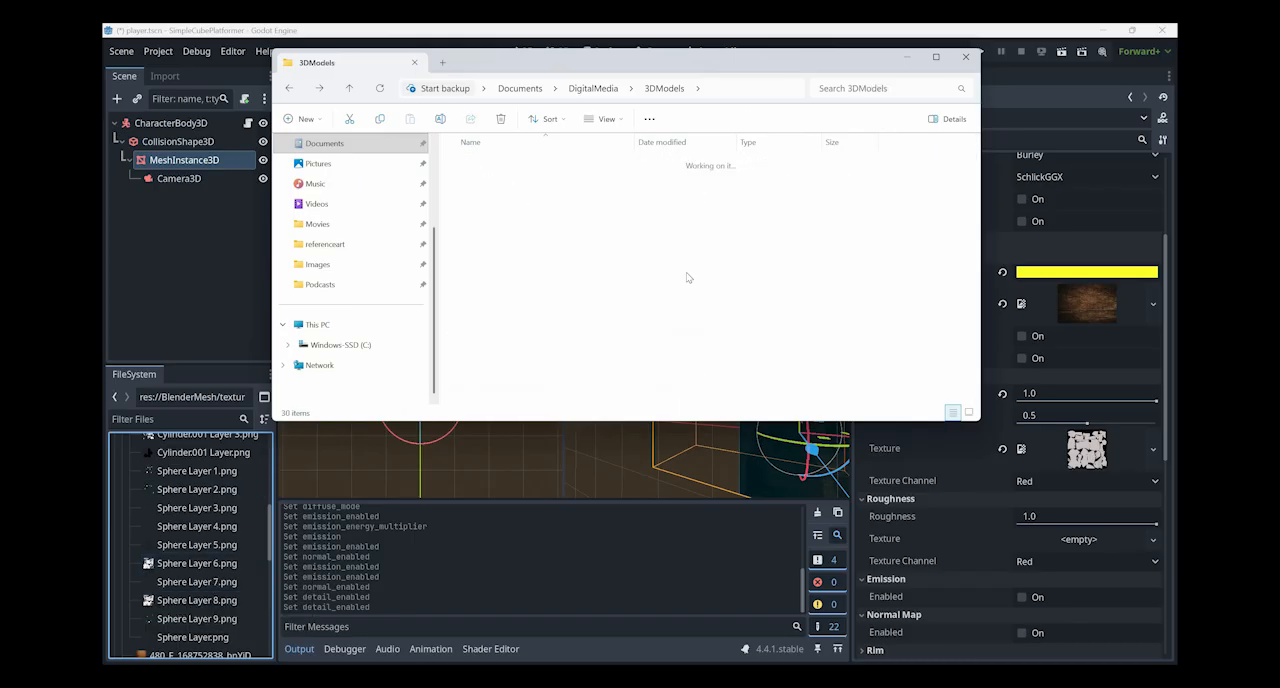
key("alt+Left")
key("alt+Left")
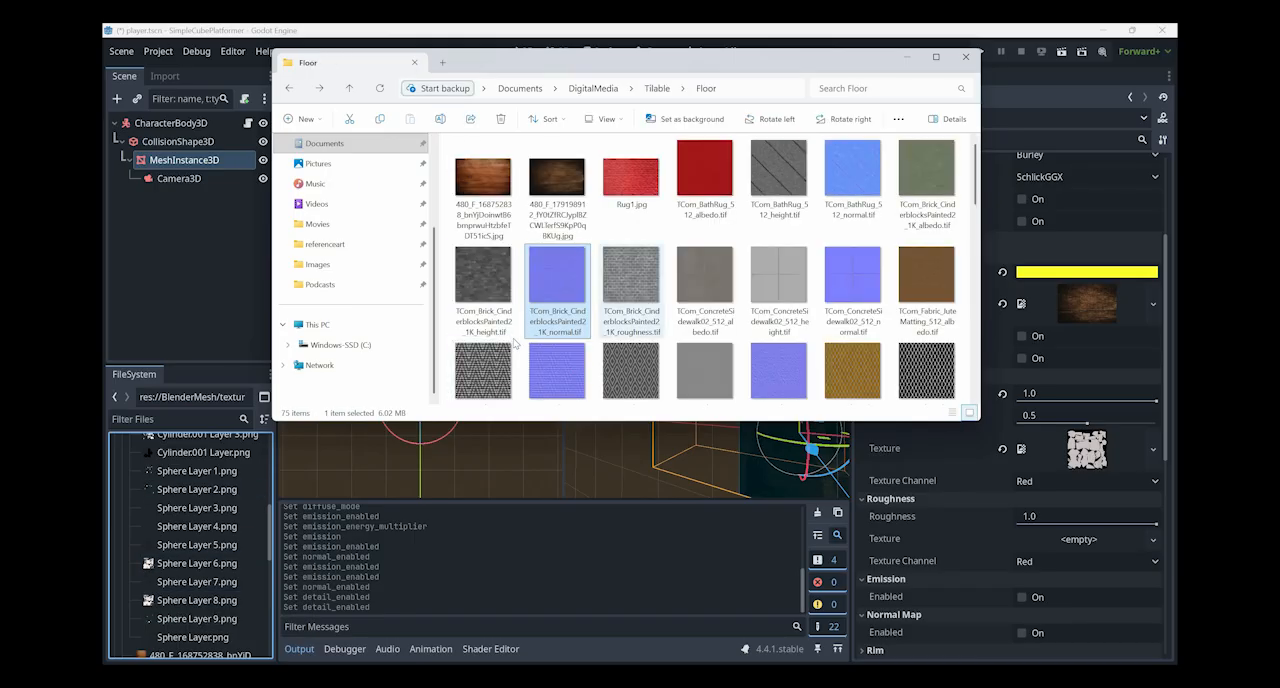
left_click(705, 290)
left_click(557, 290)
scroll(520, 360, "down", 1)
left_click(483, 345)
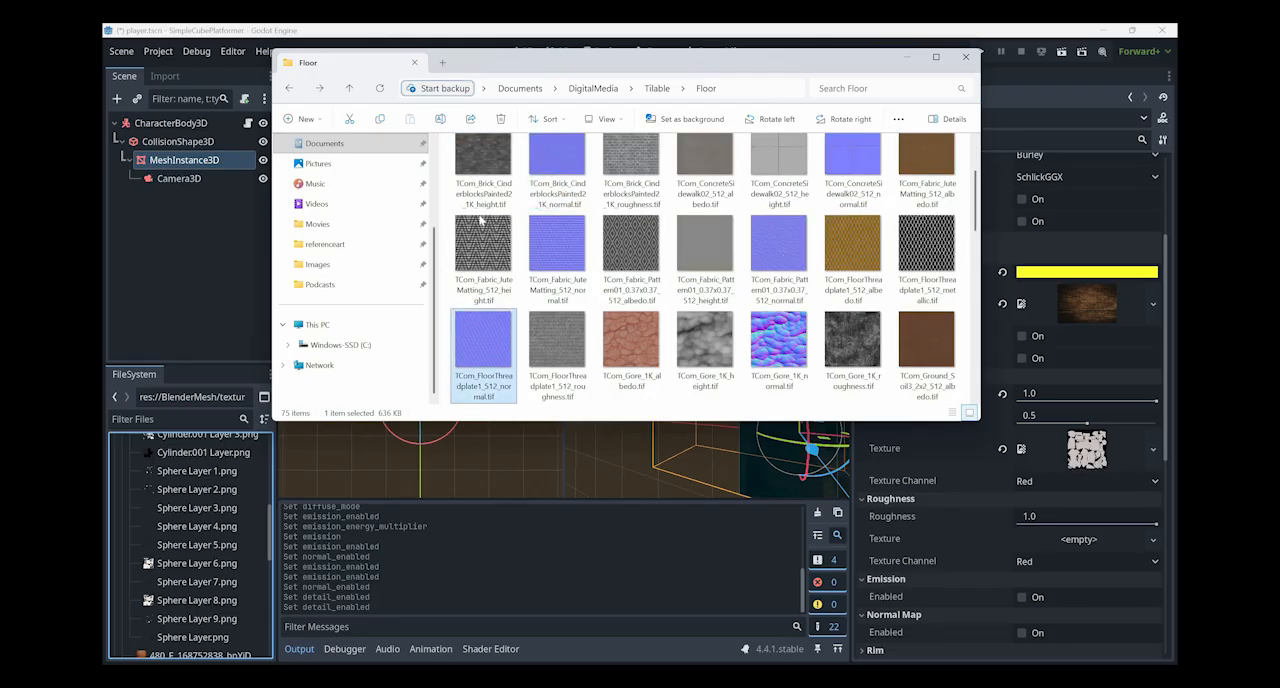
- Open the Wall folder inside Tilable and look through its albedo, height, normal and roughness textures
key("alt+Left")
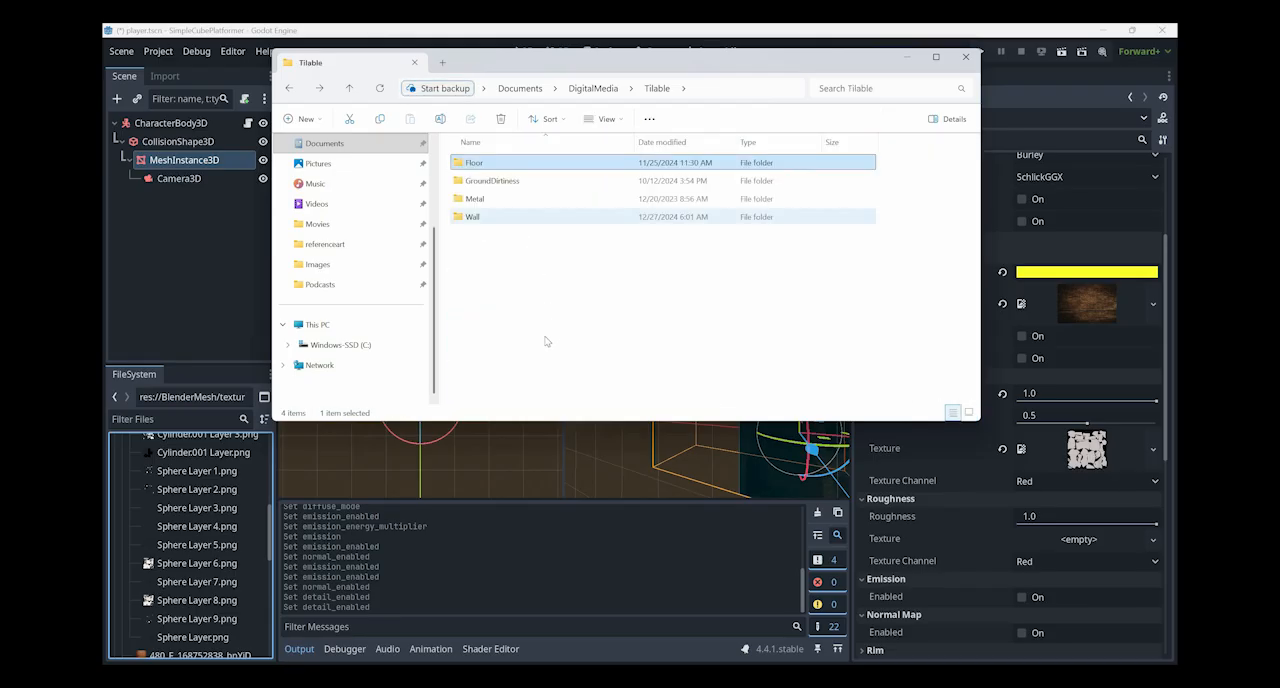
double_click(473, 217)
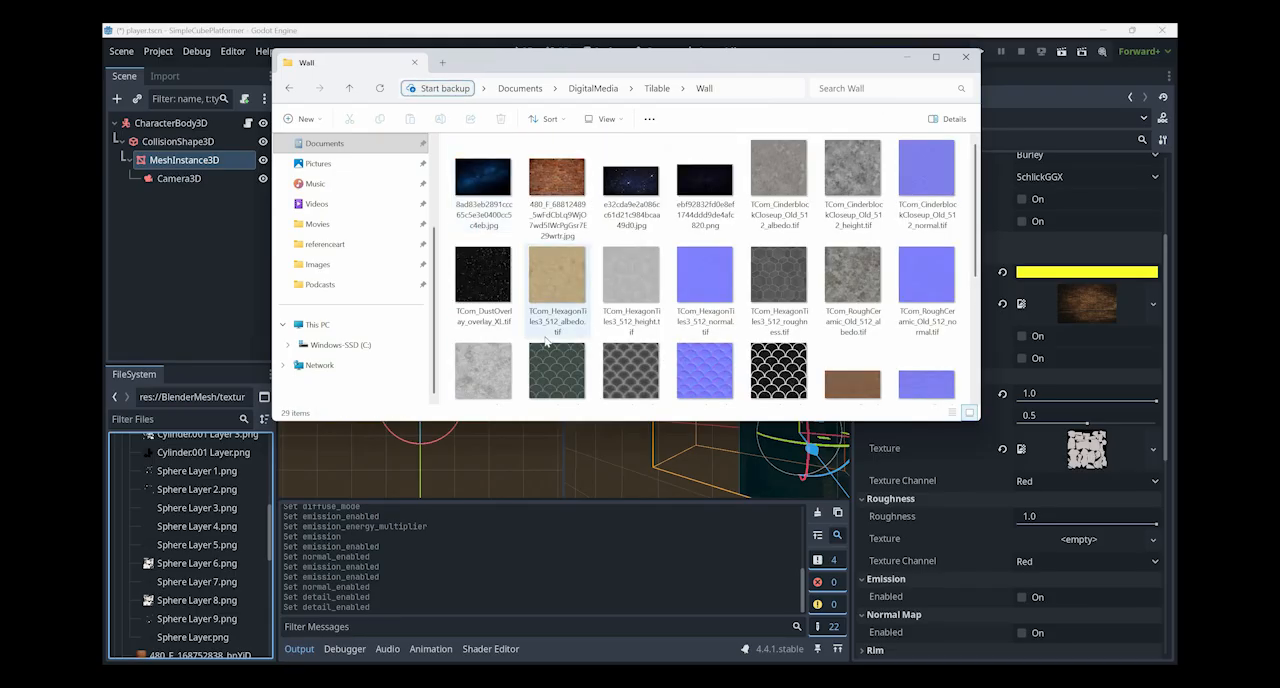
scroll(545, 341, "down", 3)
scroll(540, 330, "up", 3)
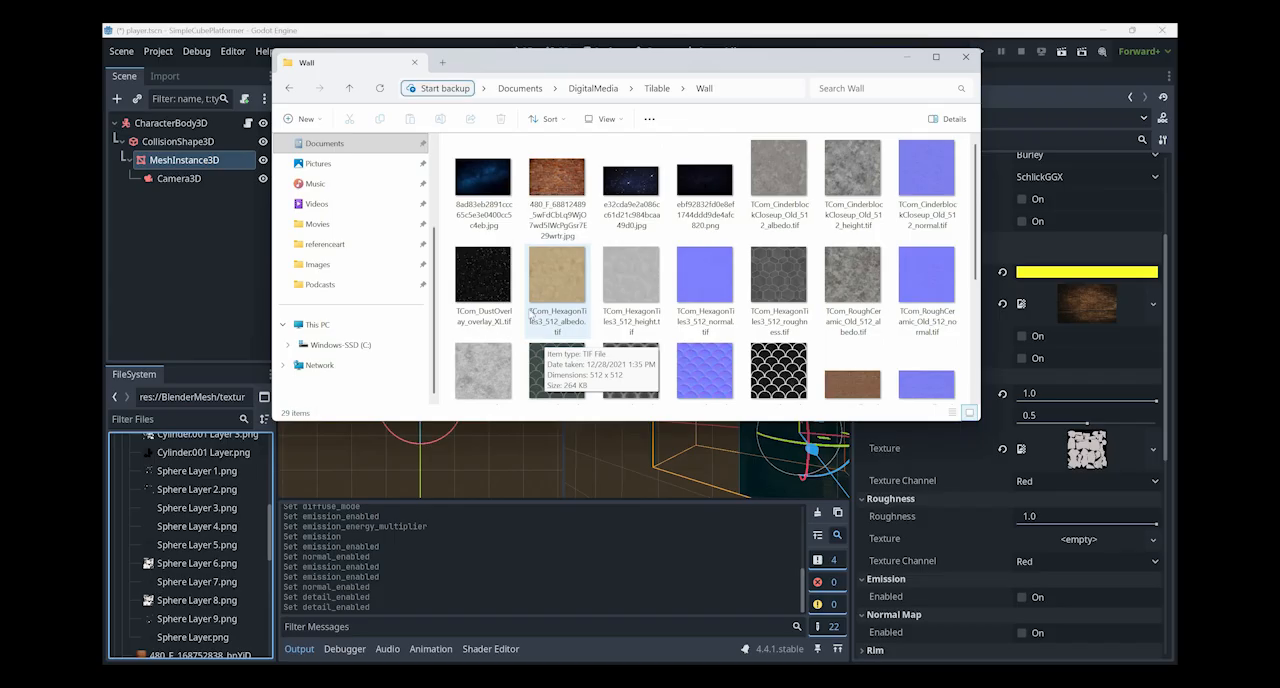
- Return to Godot and review the whole Stuff.tres property list, ending at the material preview
key("alt+Tab")
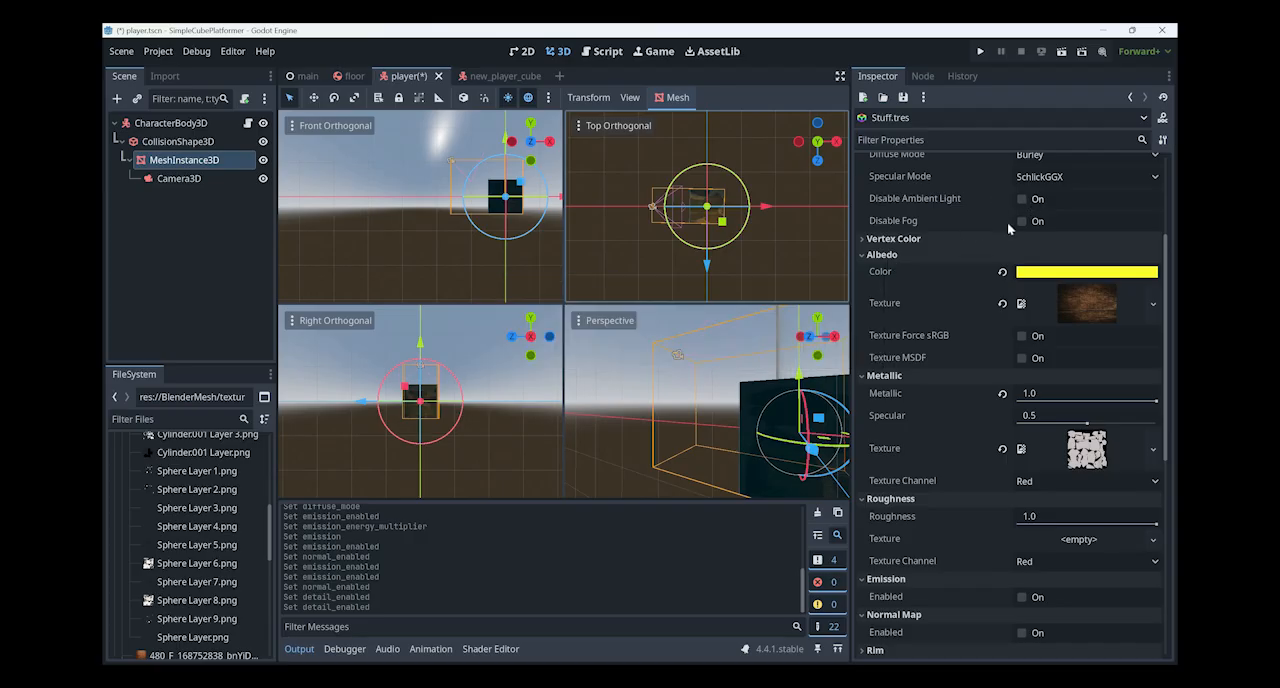
scroll(1007, 222, "down", 10)
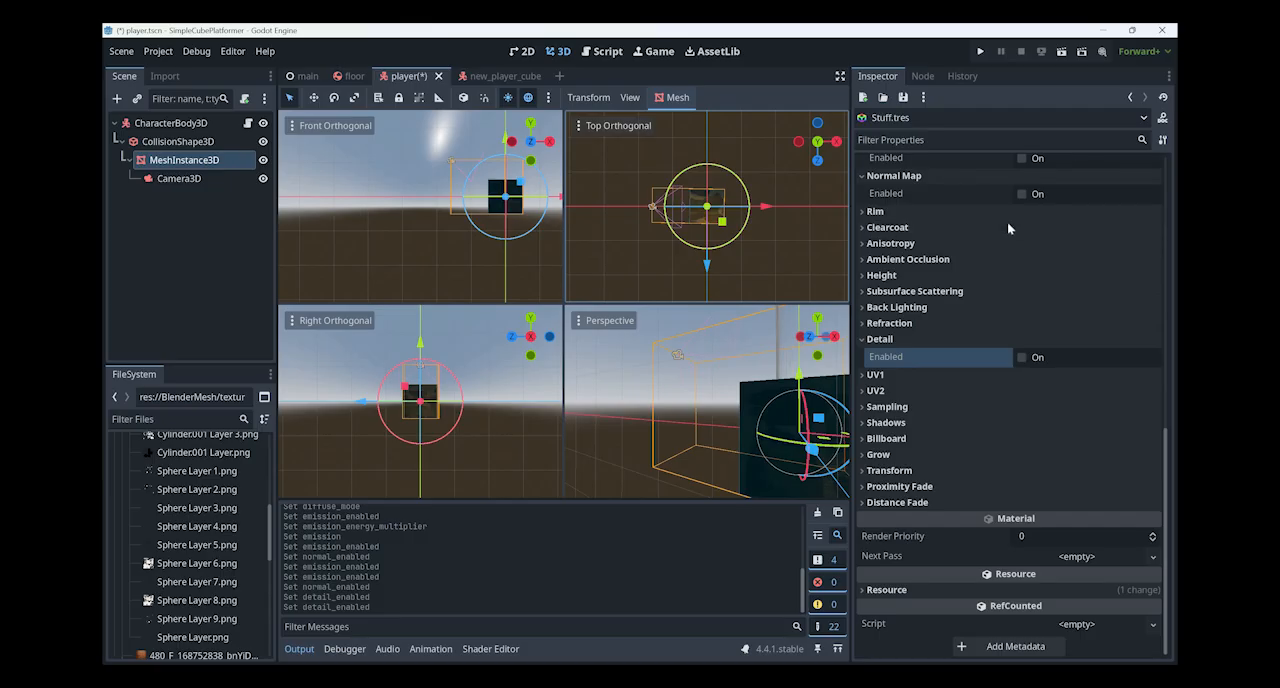
scroll(1007, 221, "up", 12)
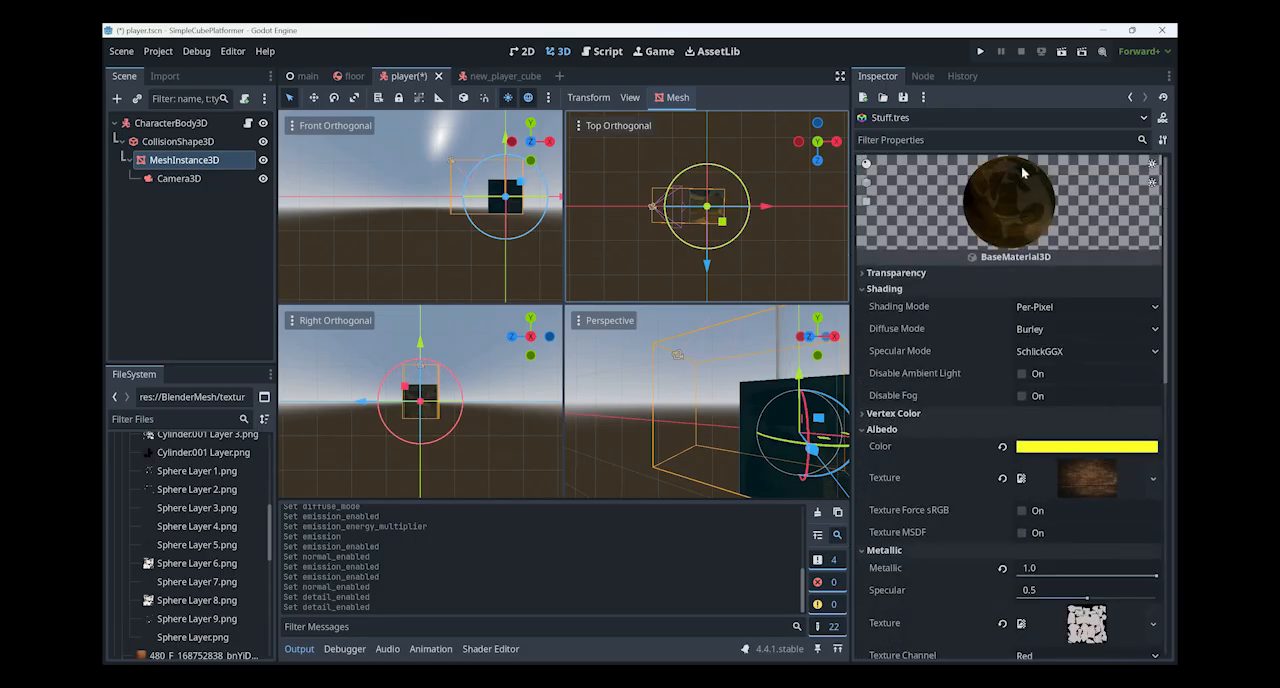